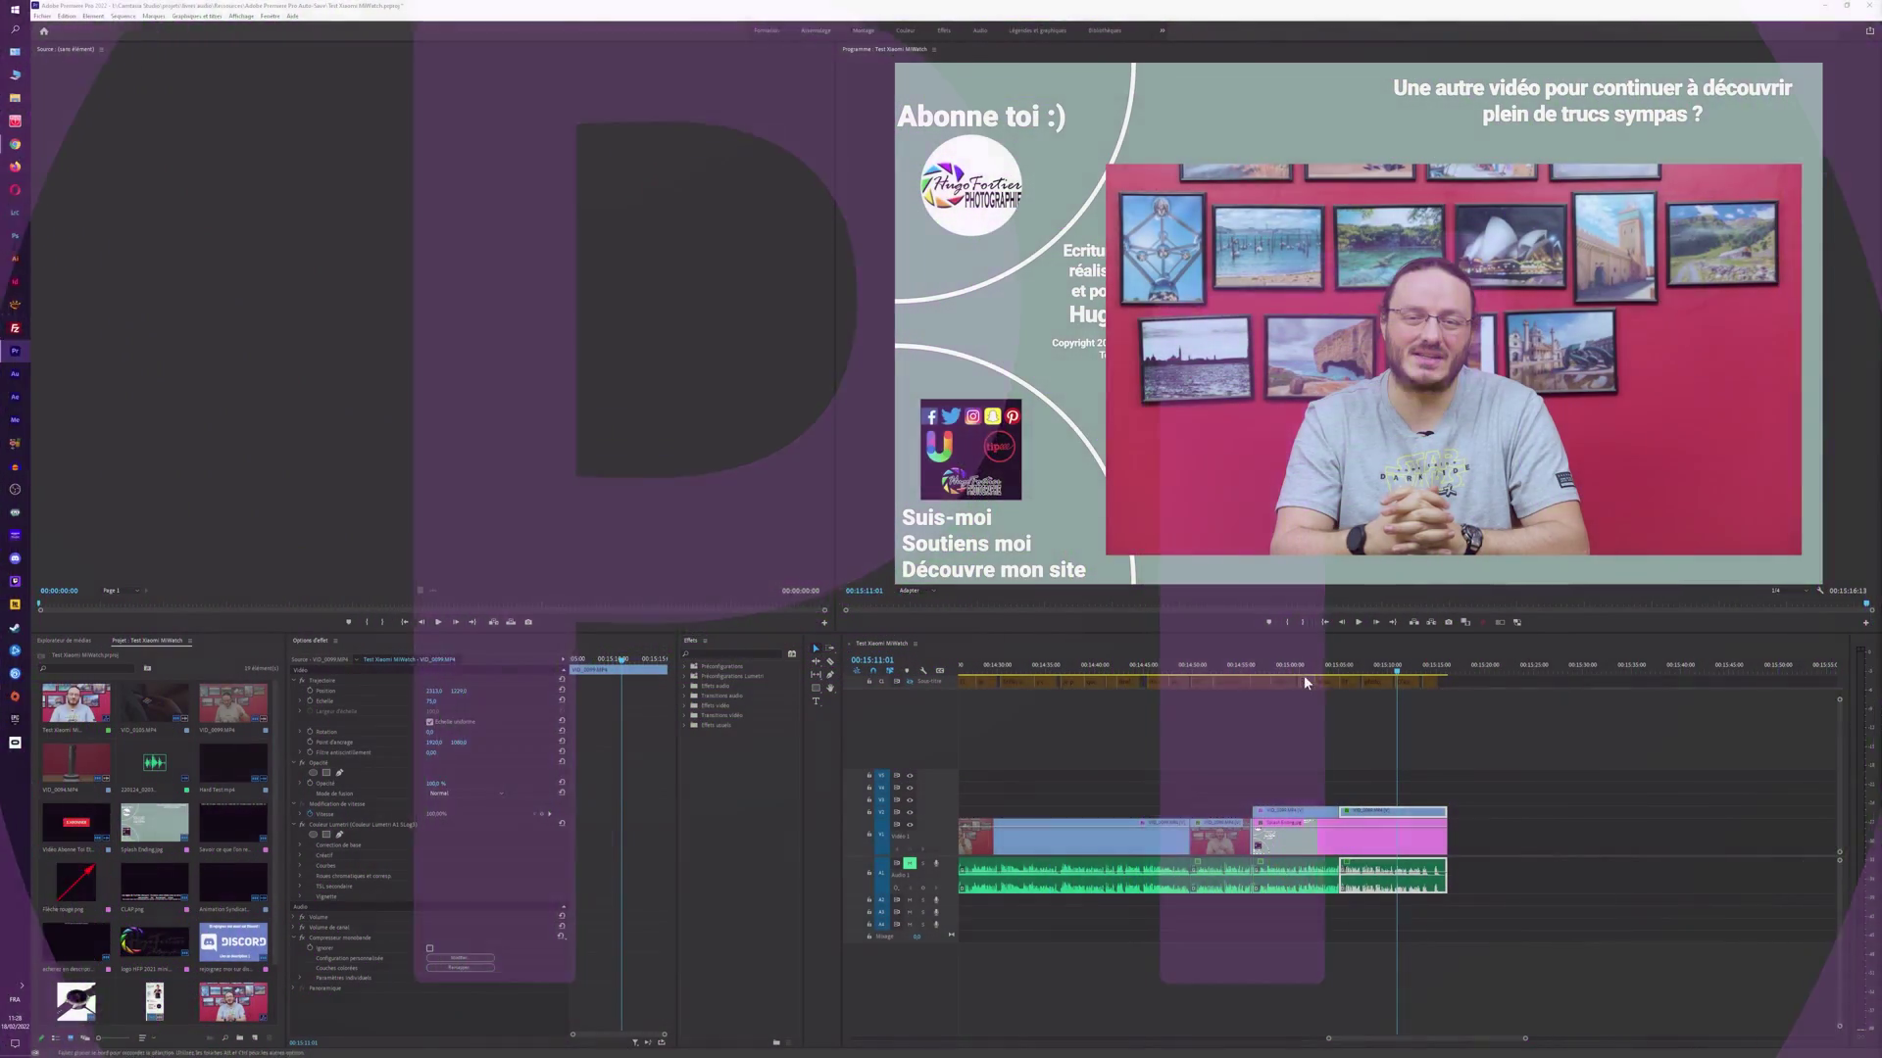
- Park the playhead near 00:14:58:34 and select the first presenter clip above the end card
click(1298, 672)
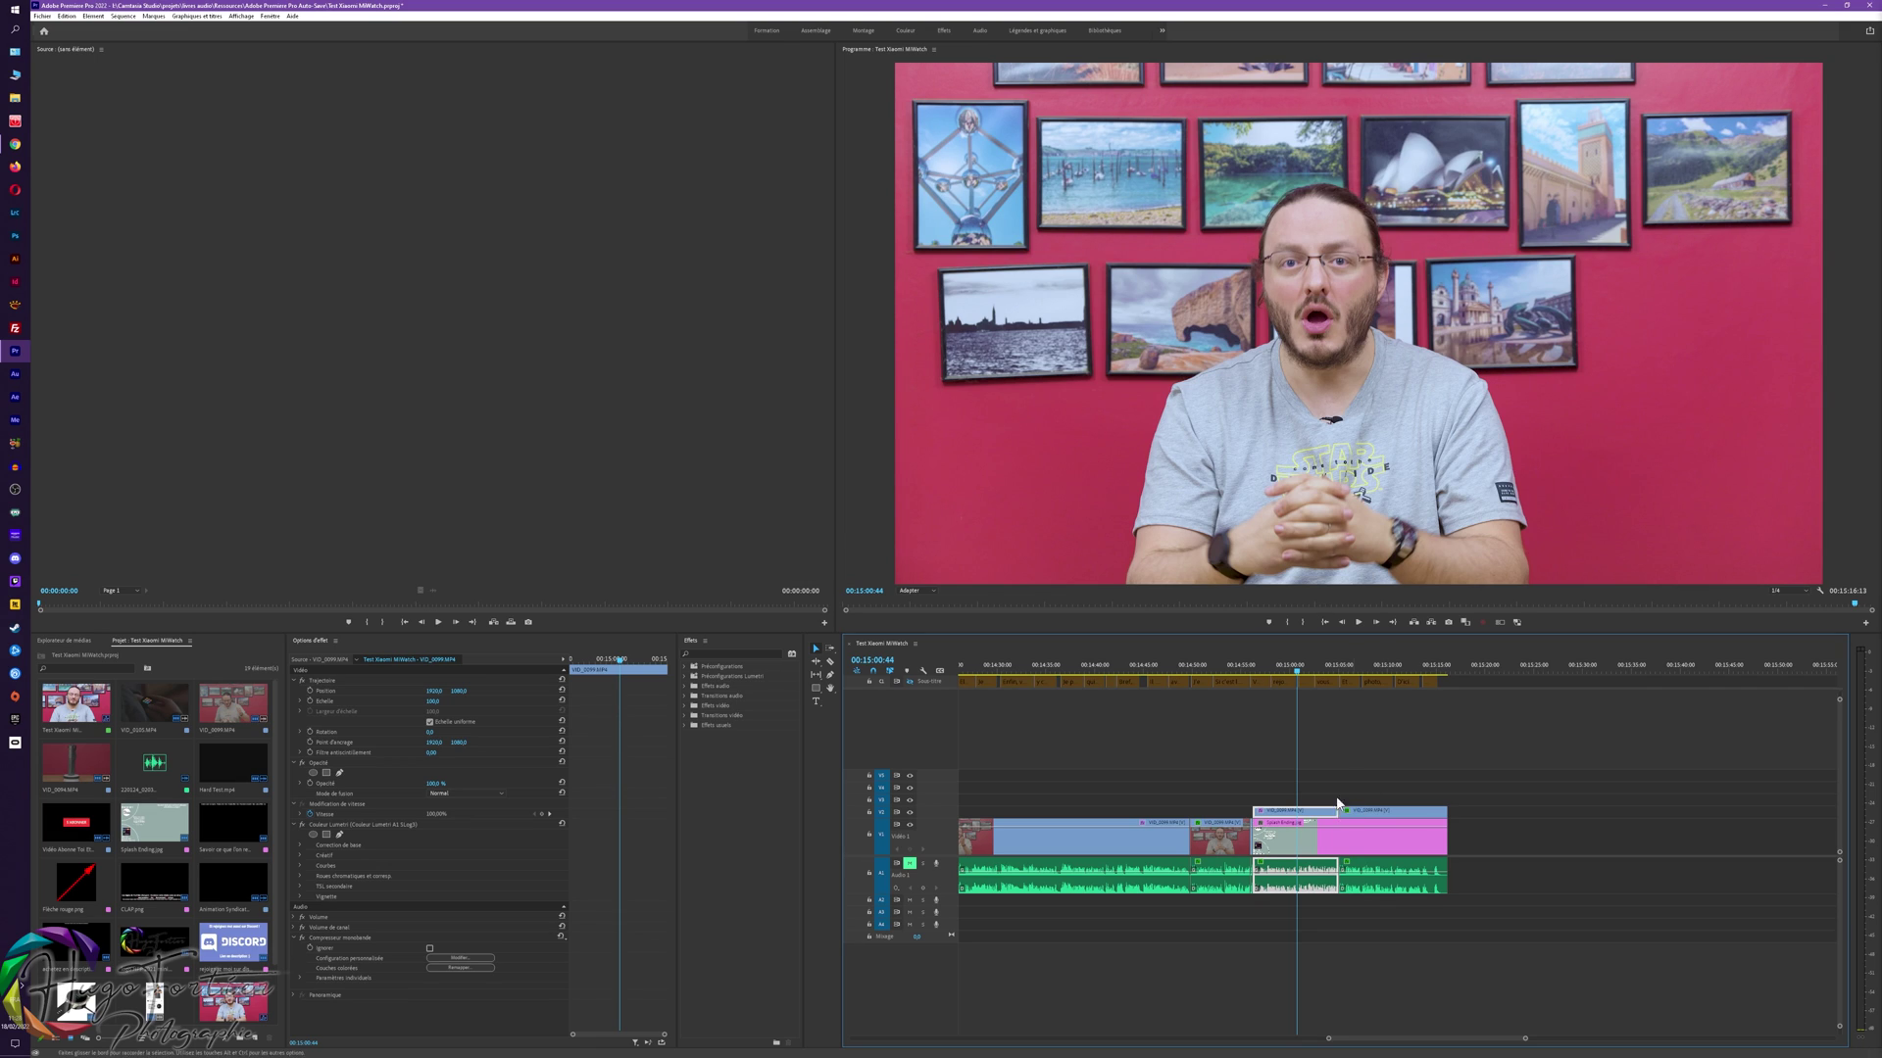
click(1382, 754)
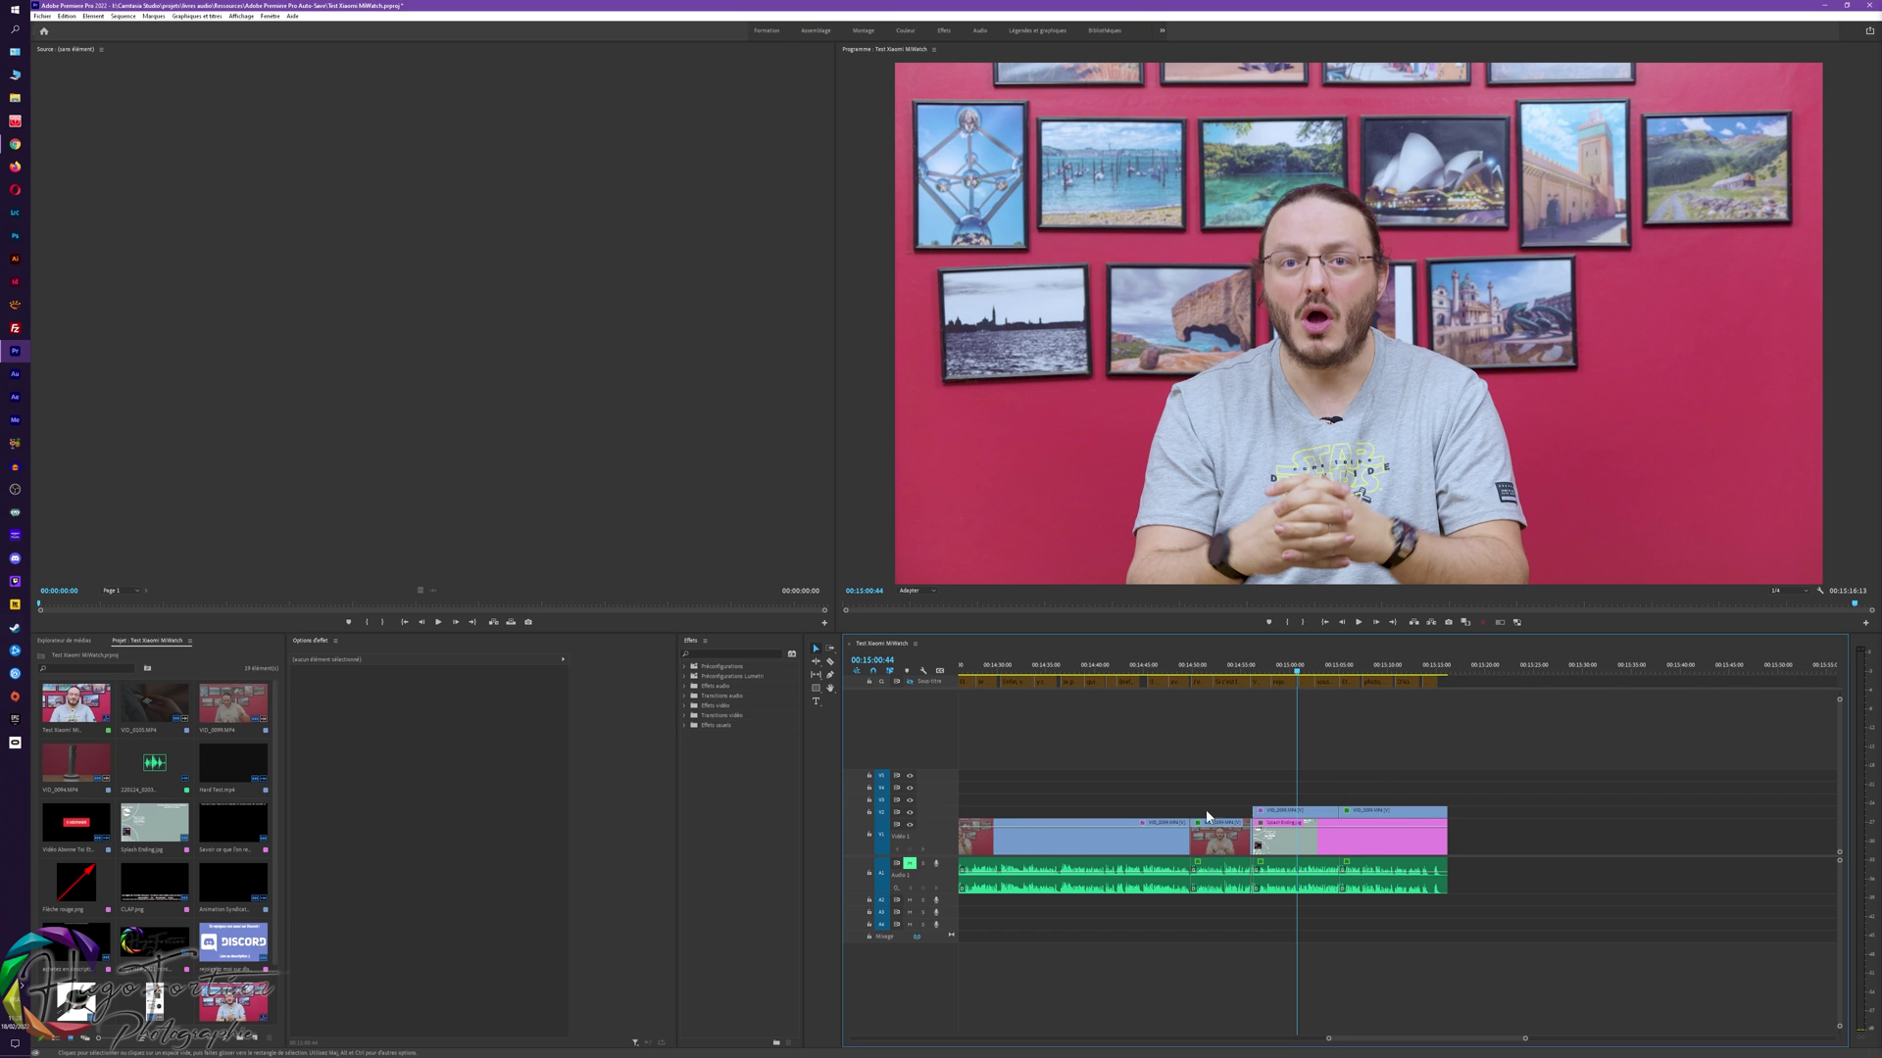
click(909, 812)
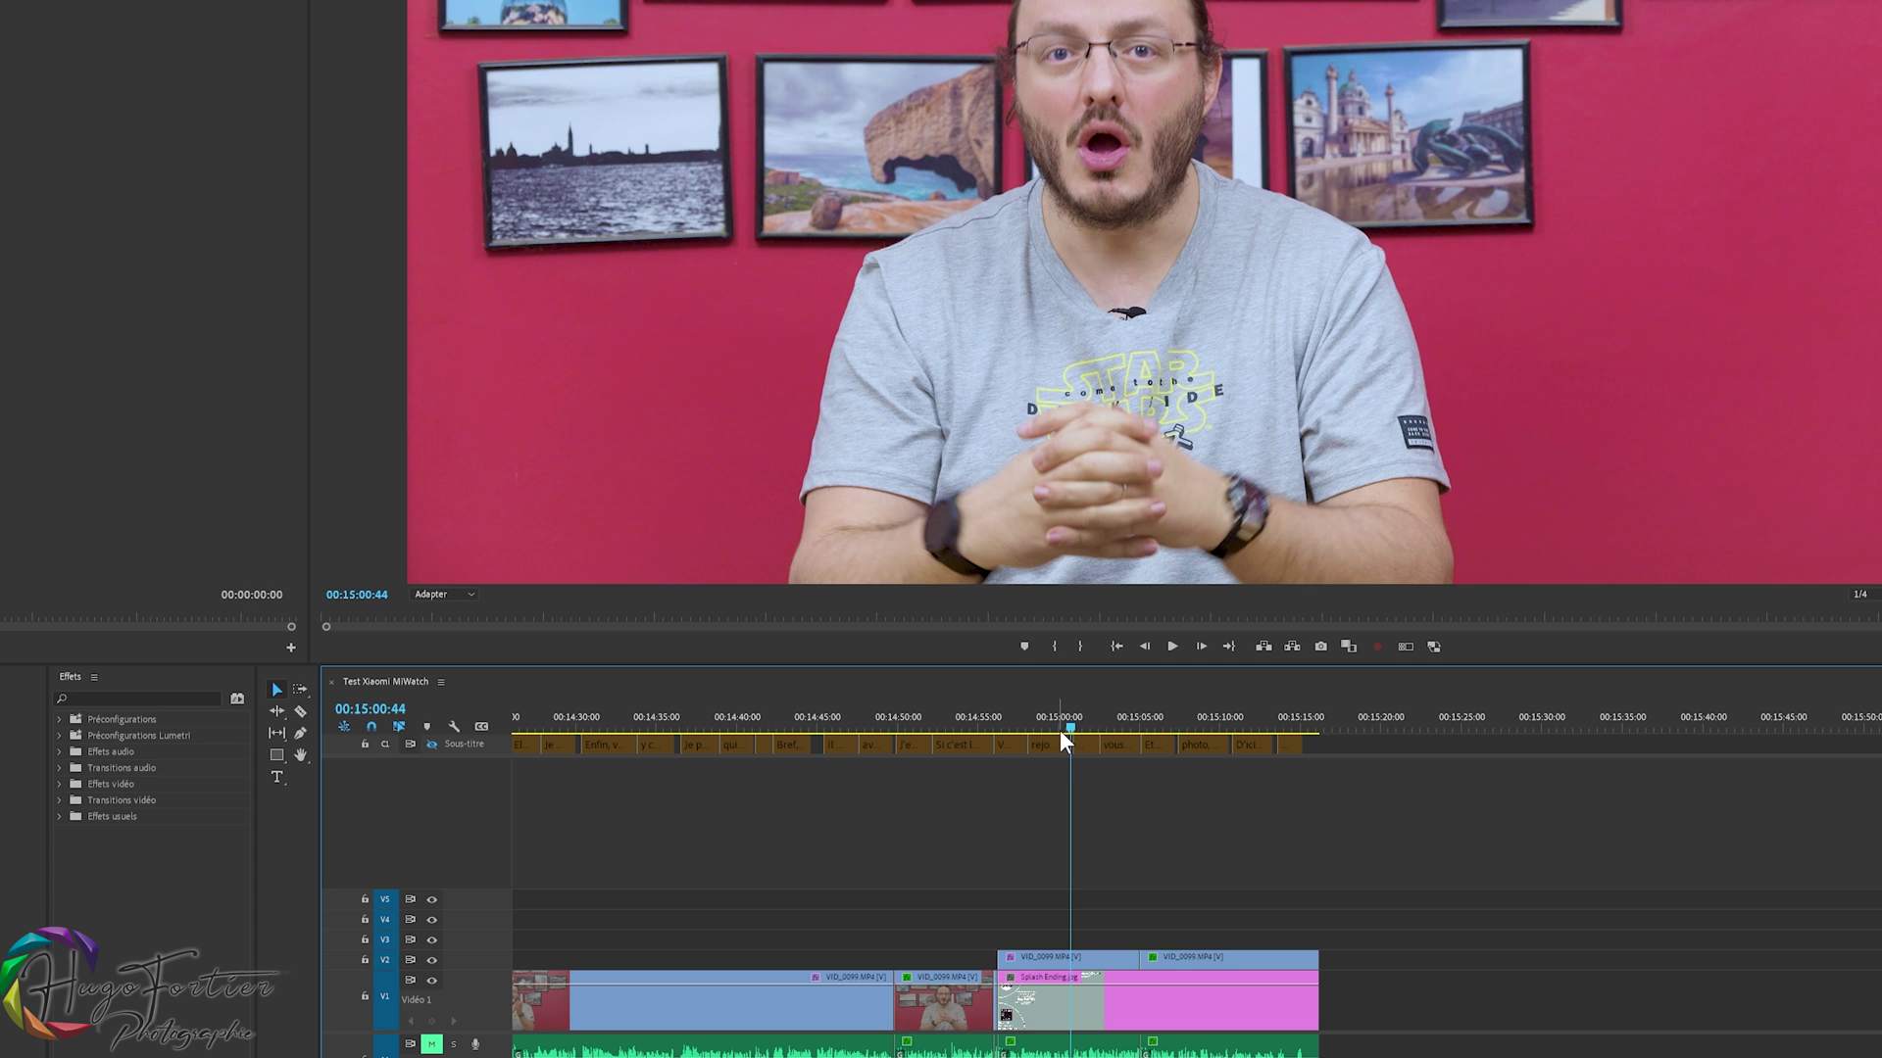
drag(1076, 733, 1035, 730)
click(1218, 720)
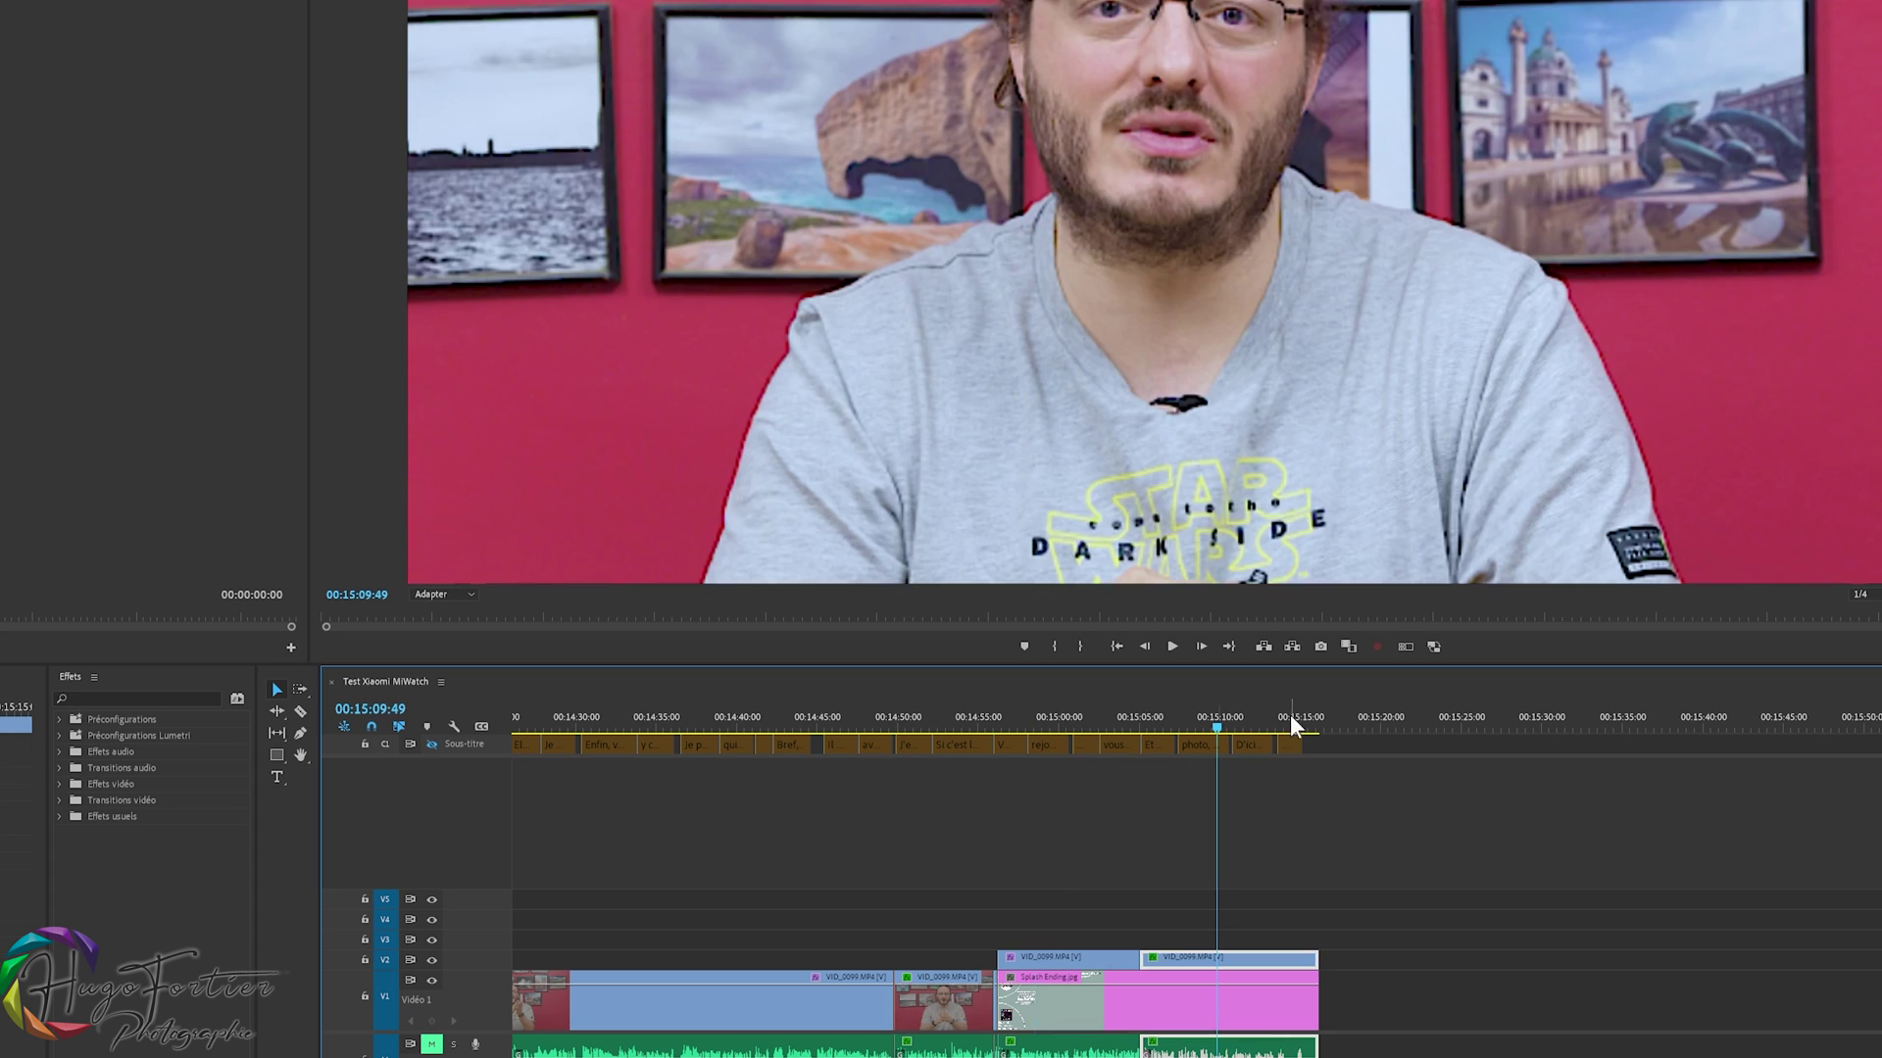
click(1081, 716)
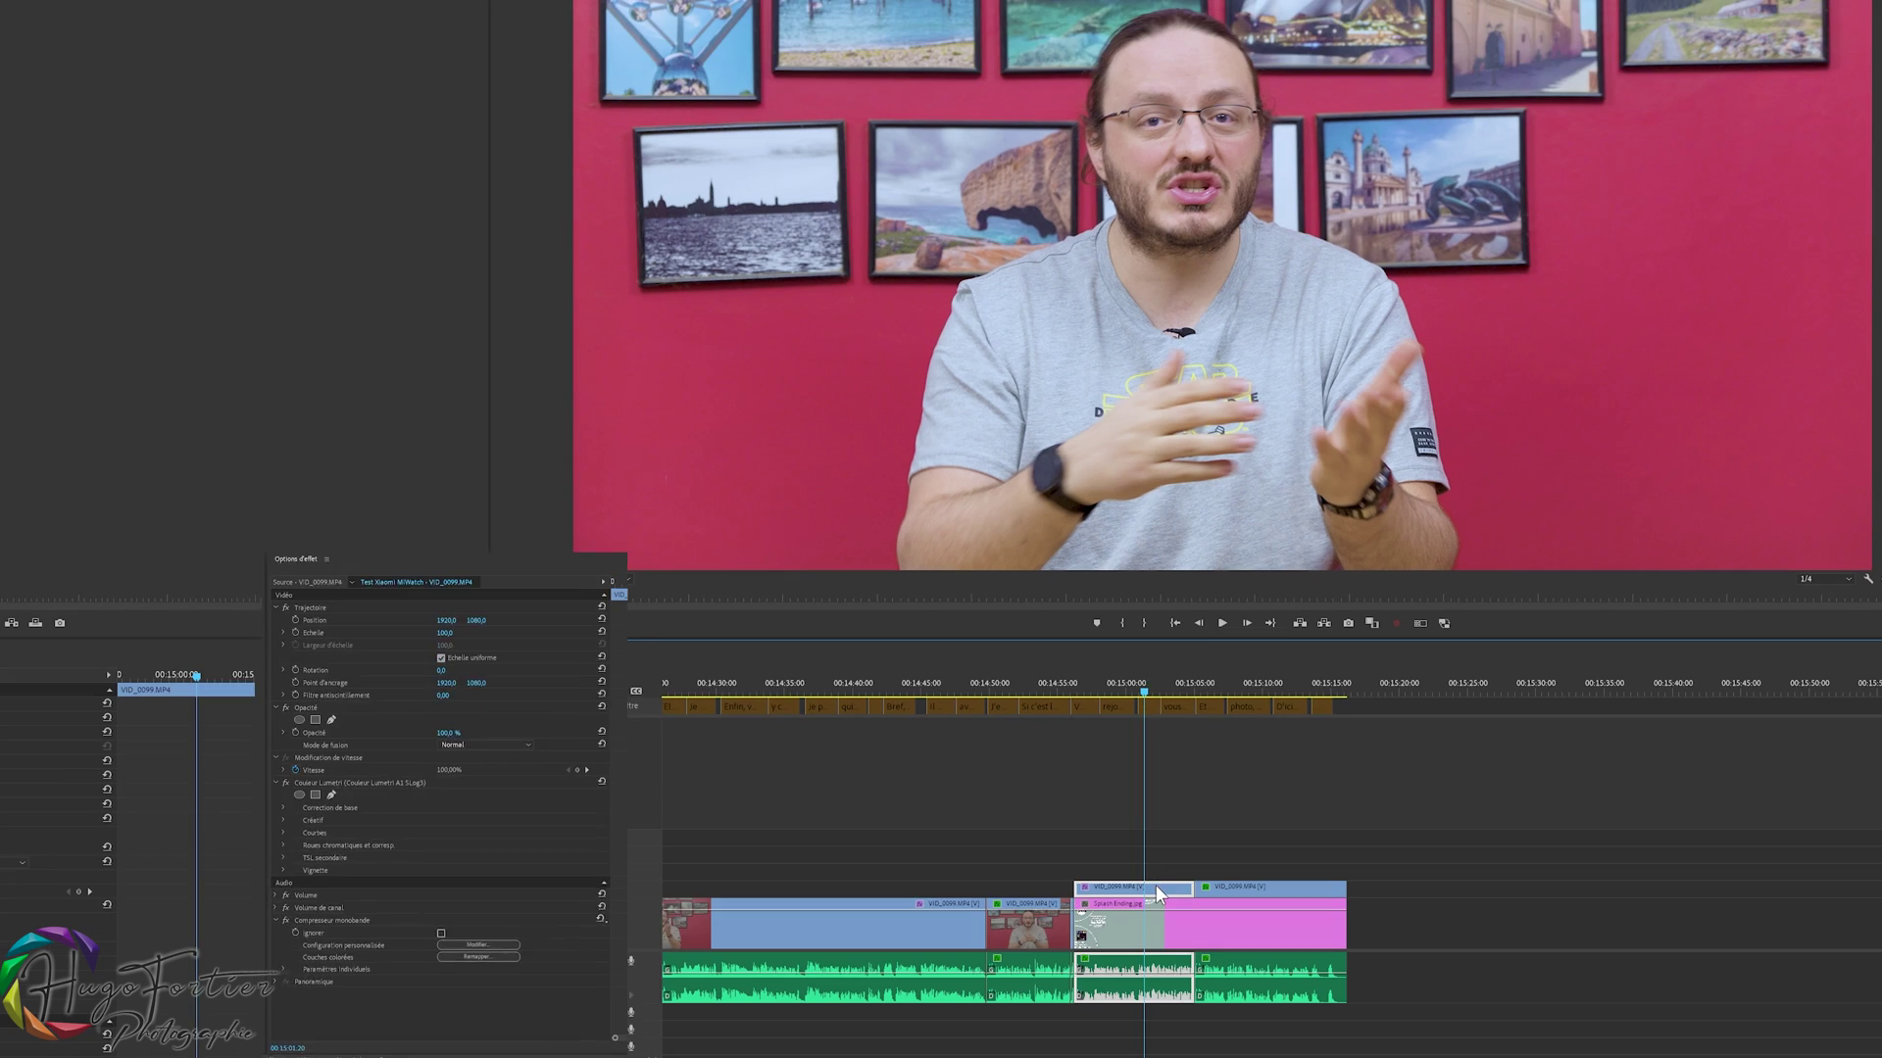
- Scale the first presenter clip to 45% and move it toward the bottom-right
key(alt+shift+5)
click(371, 171)
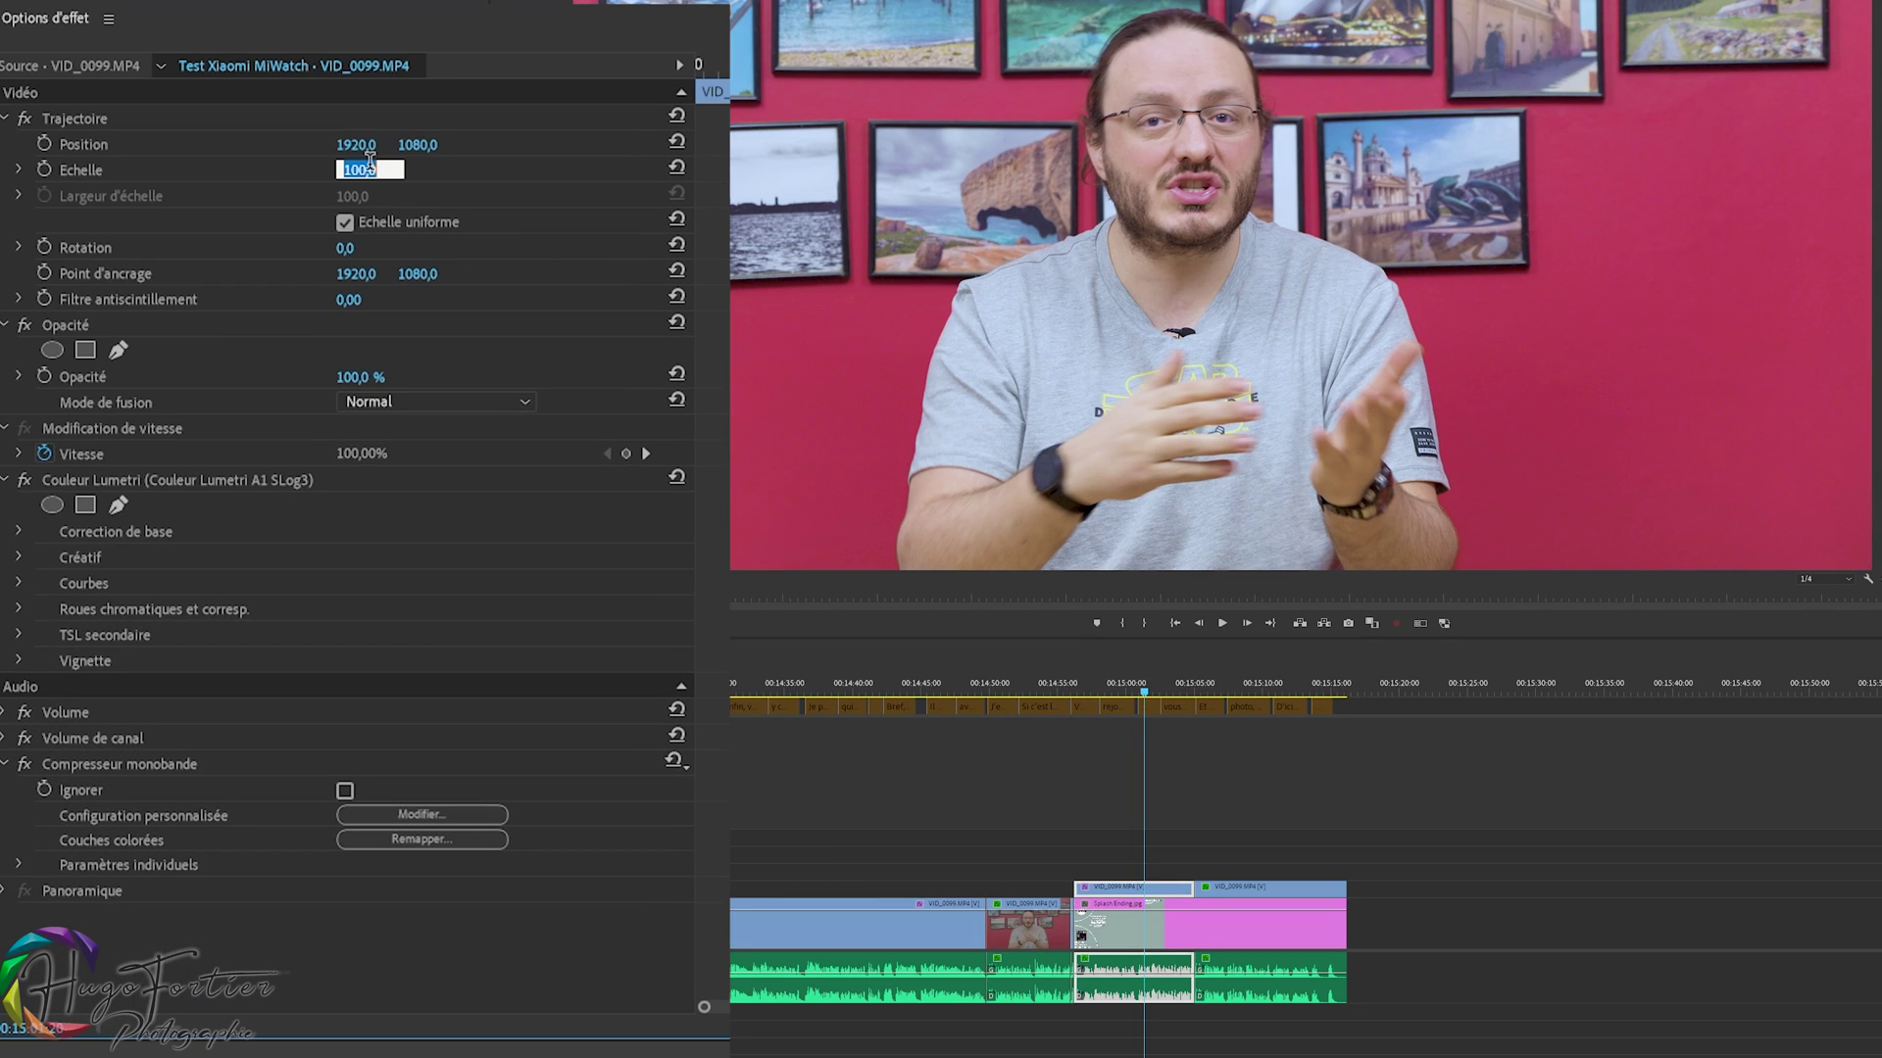
text(45)
key(Return)
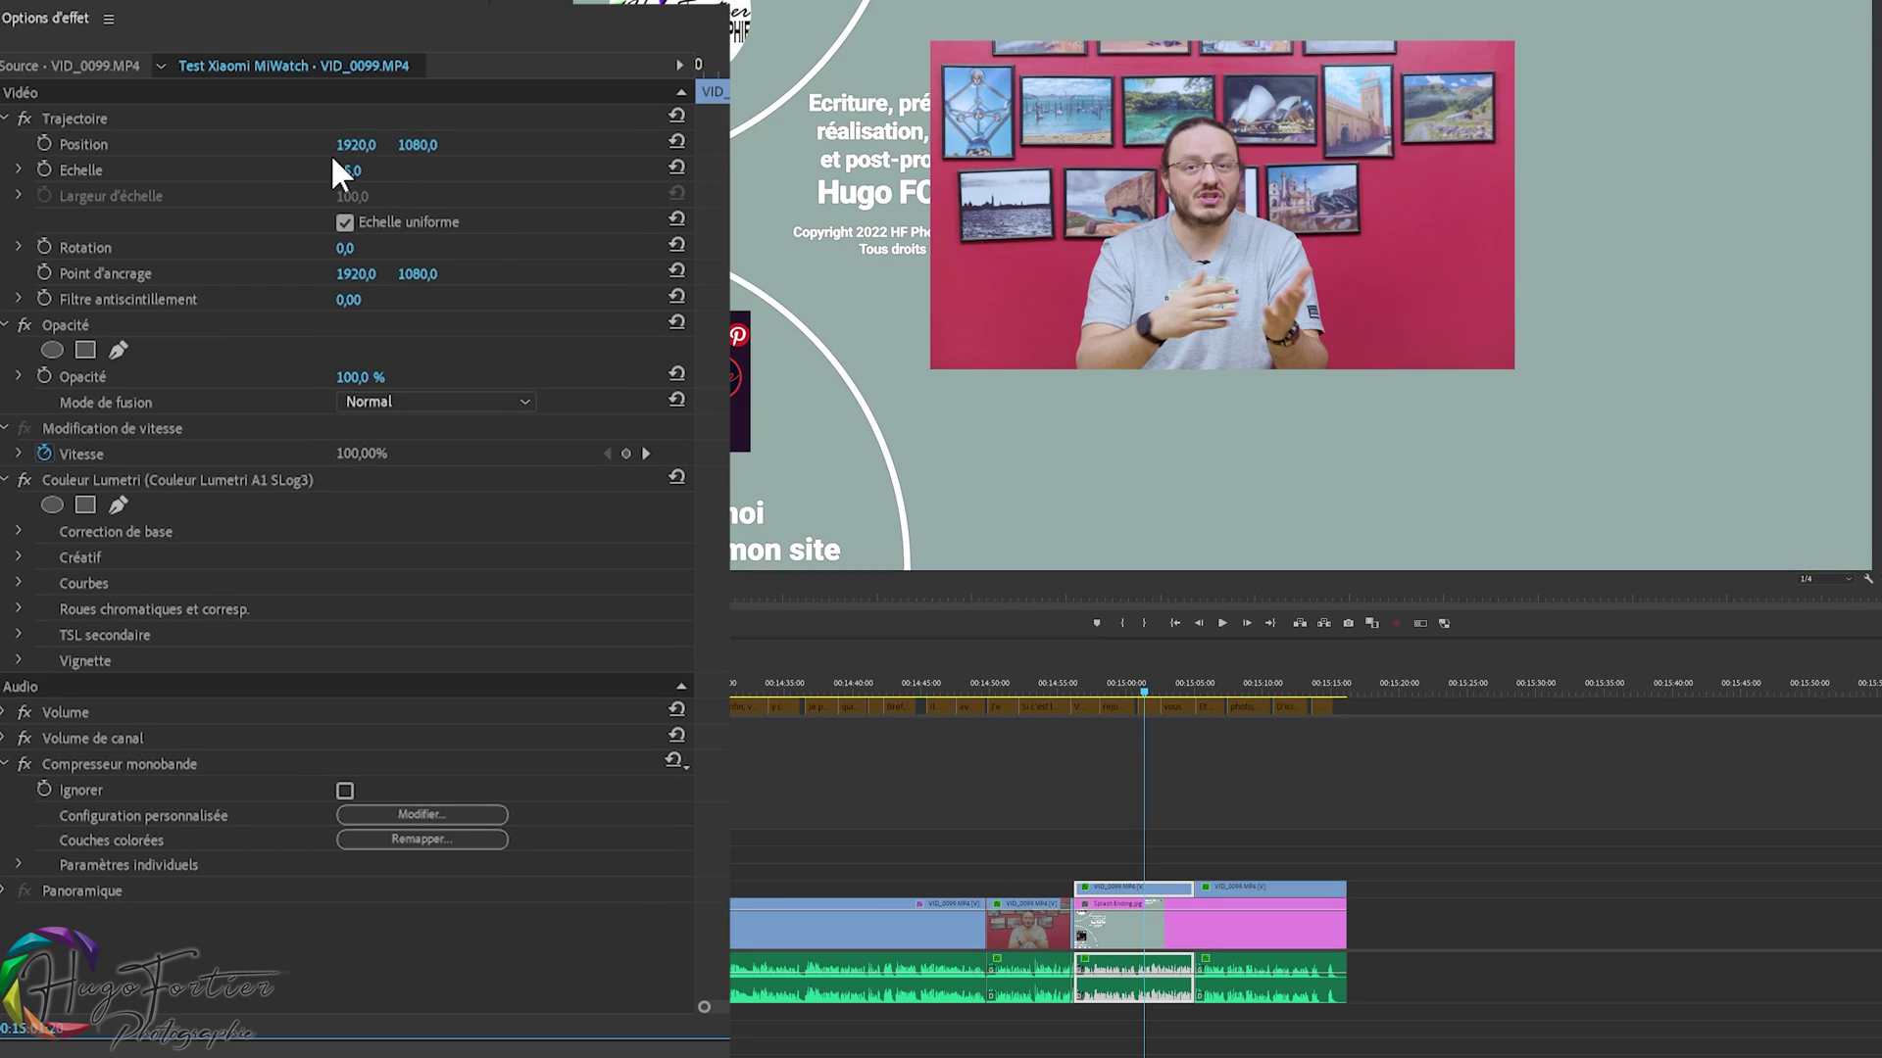
mouse_move(355, 144)
mouse_down()
mouse_move(460, 144)
mouse_move(412, 175)
mouse_move(475, 144)
mouse_up()
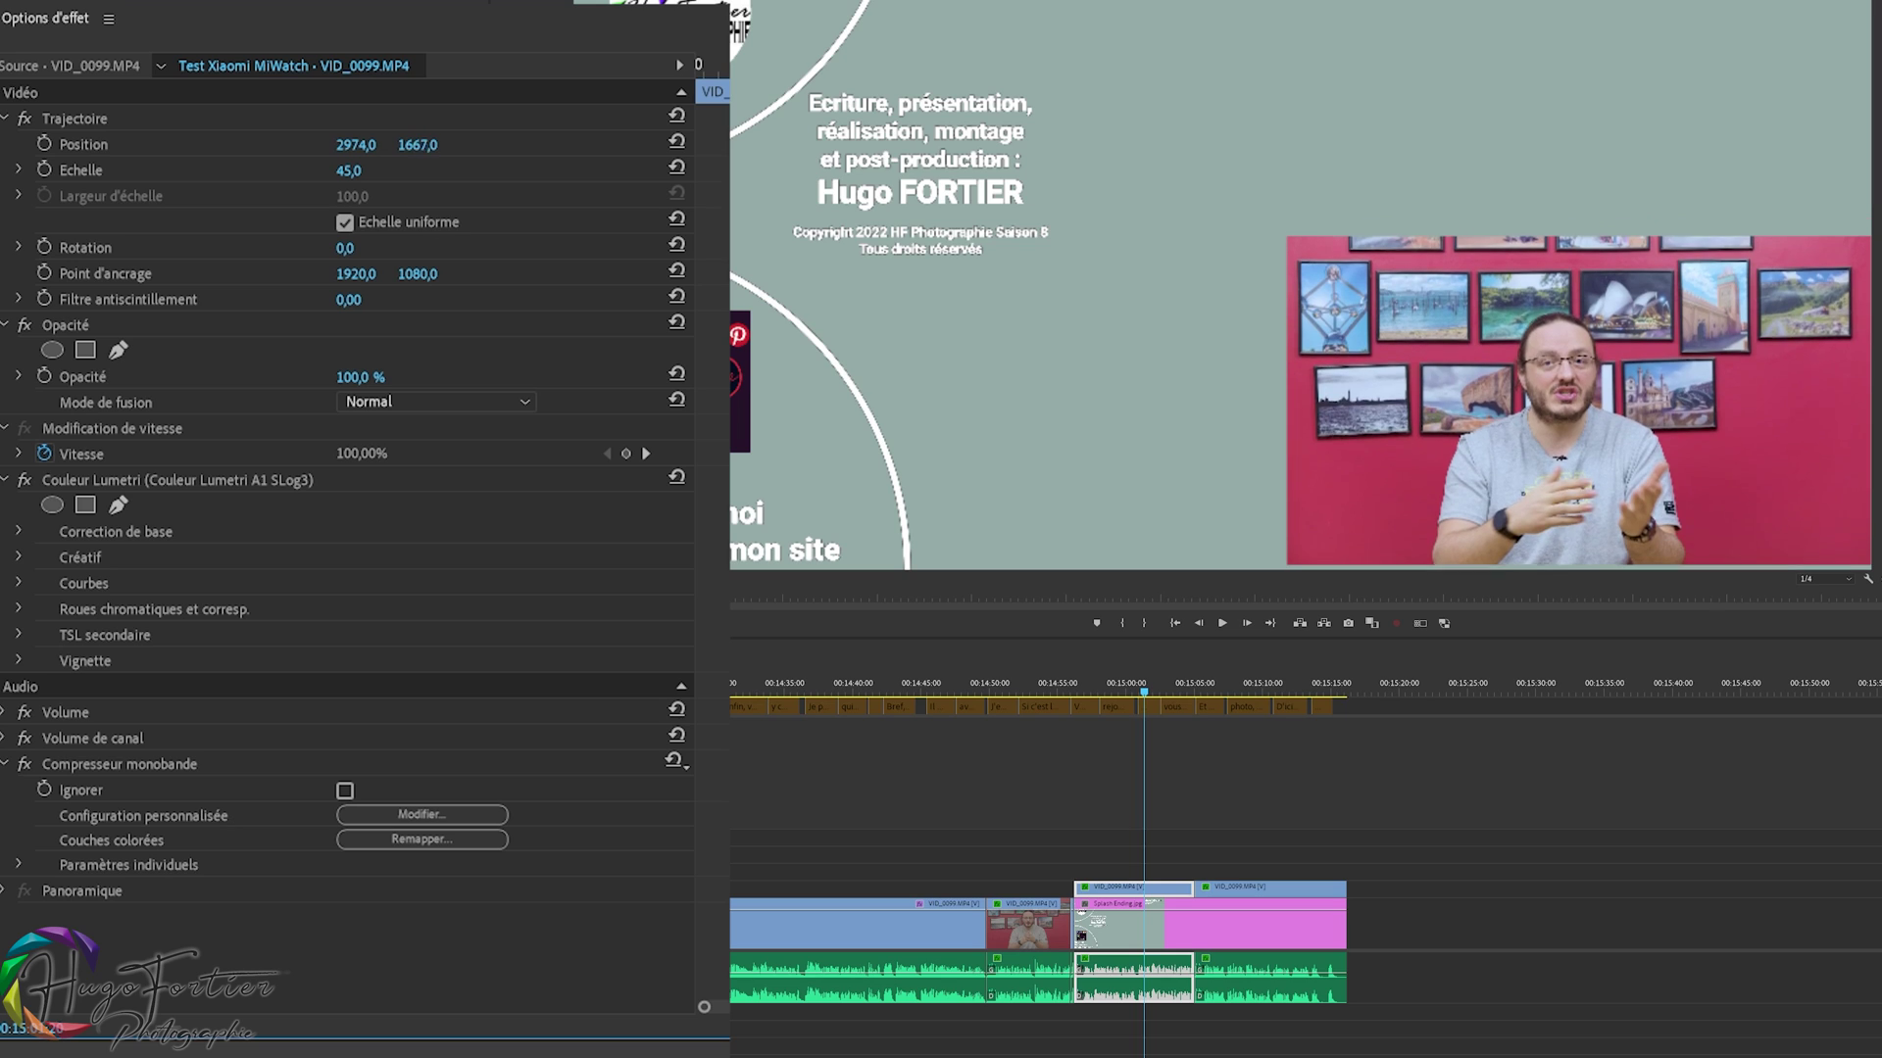
- Scale the second presenter clip to 45%
click(1245, 671)
click(1264, 887)
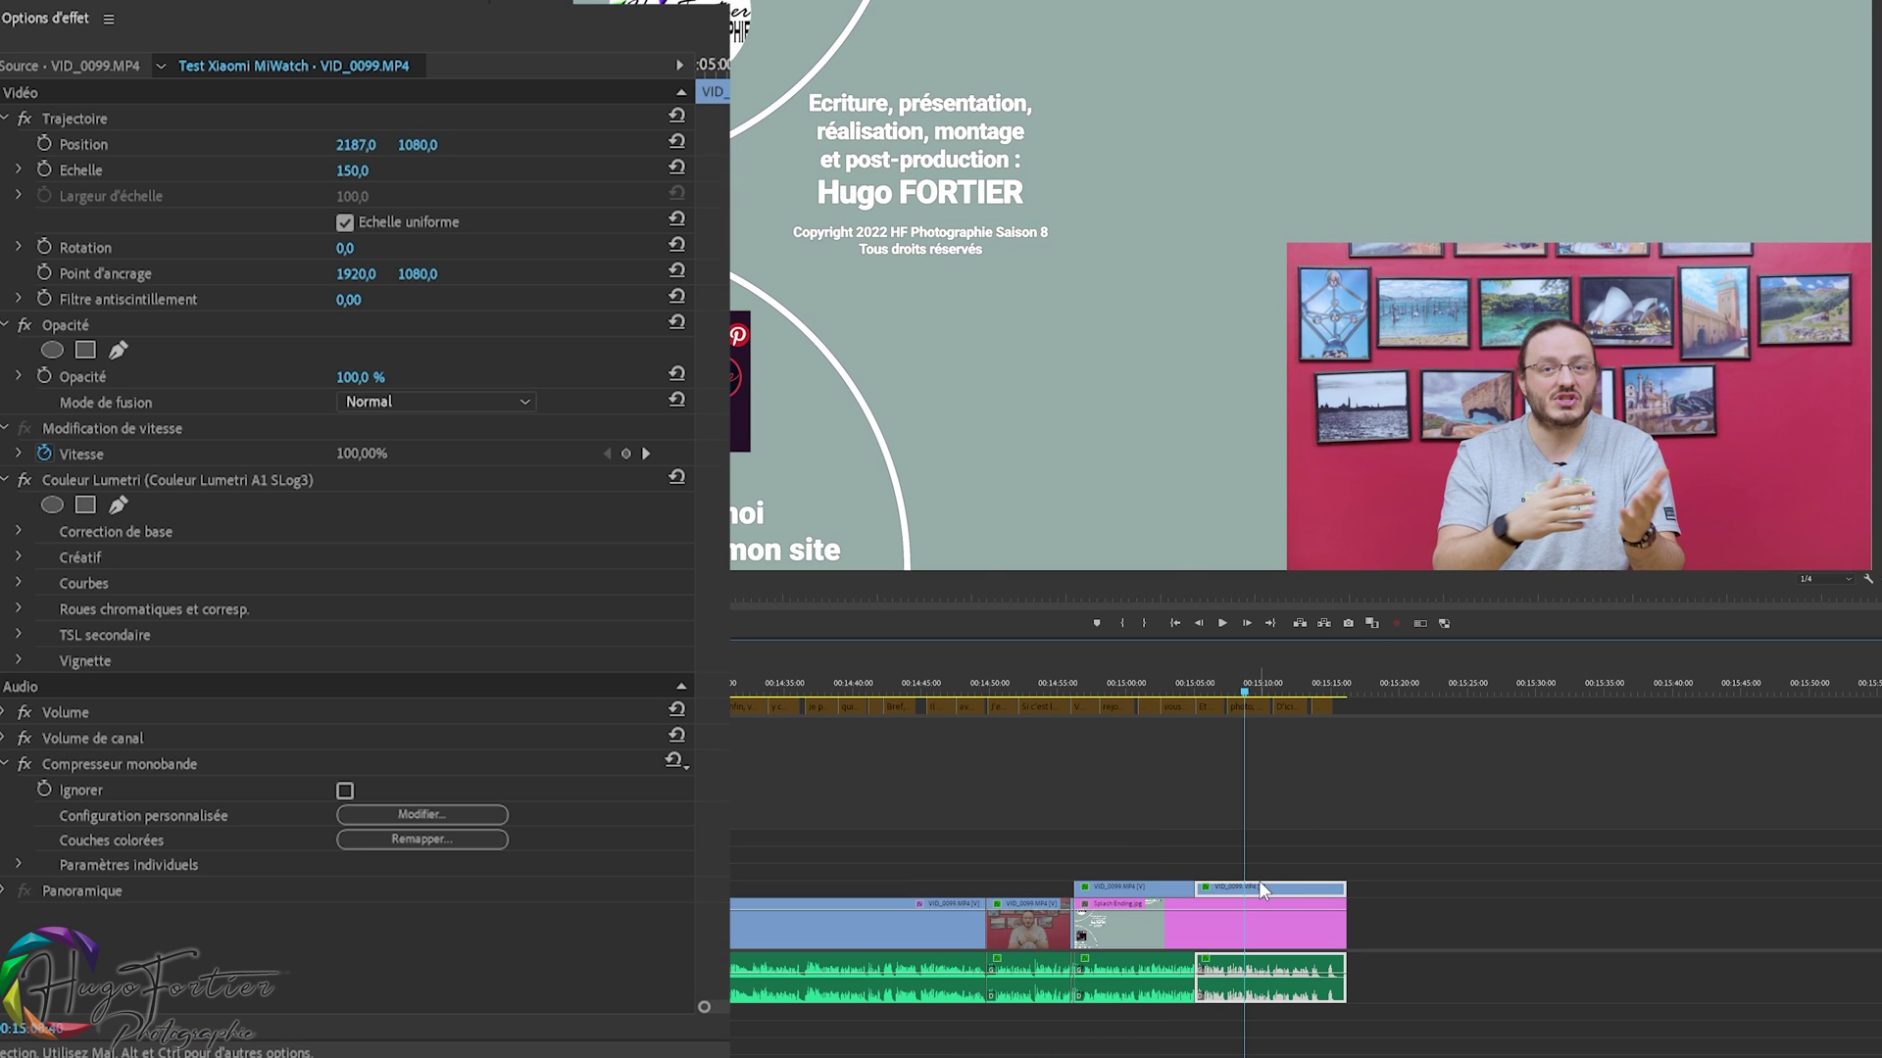
click(354, 171)
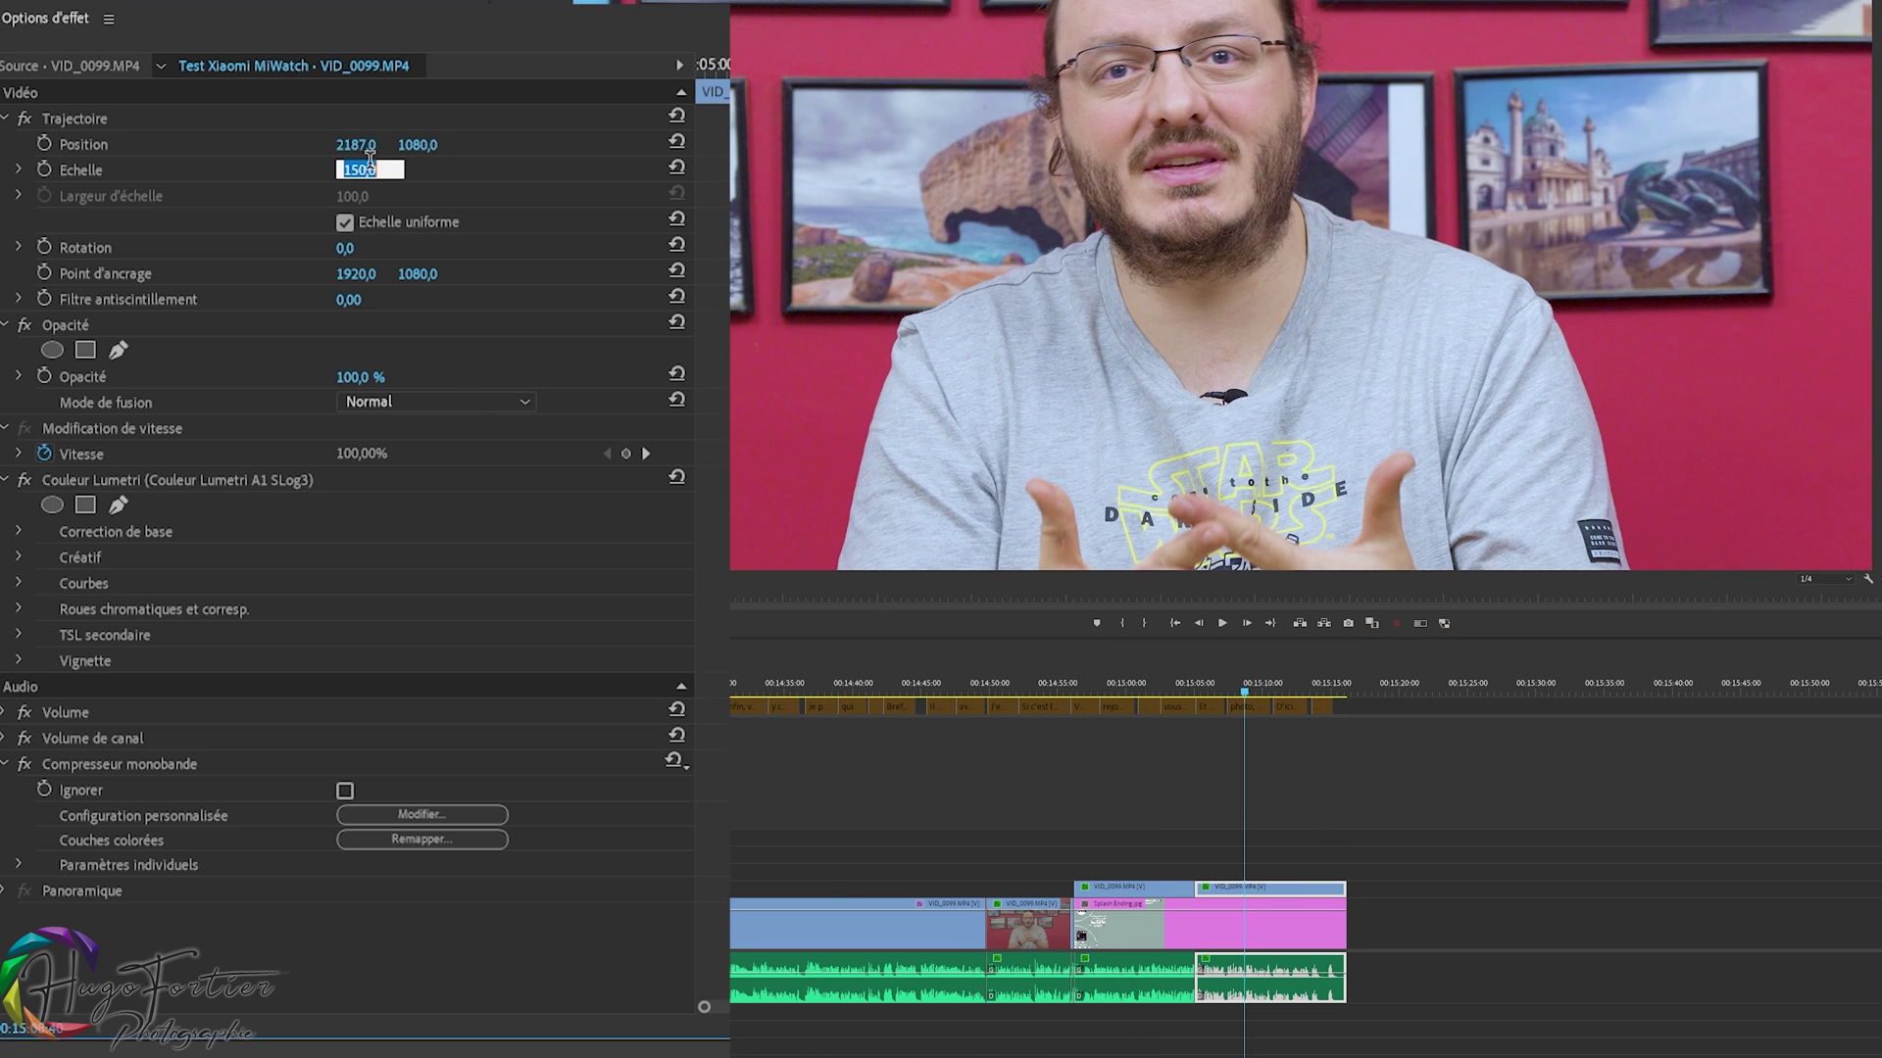
text(45)
key(Return)
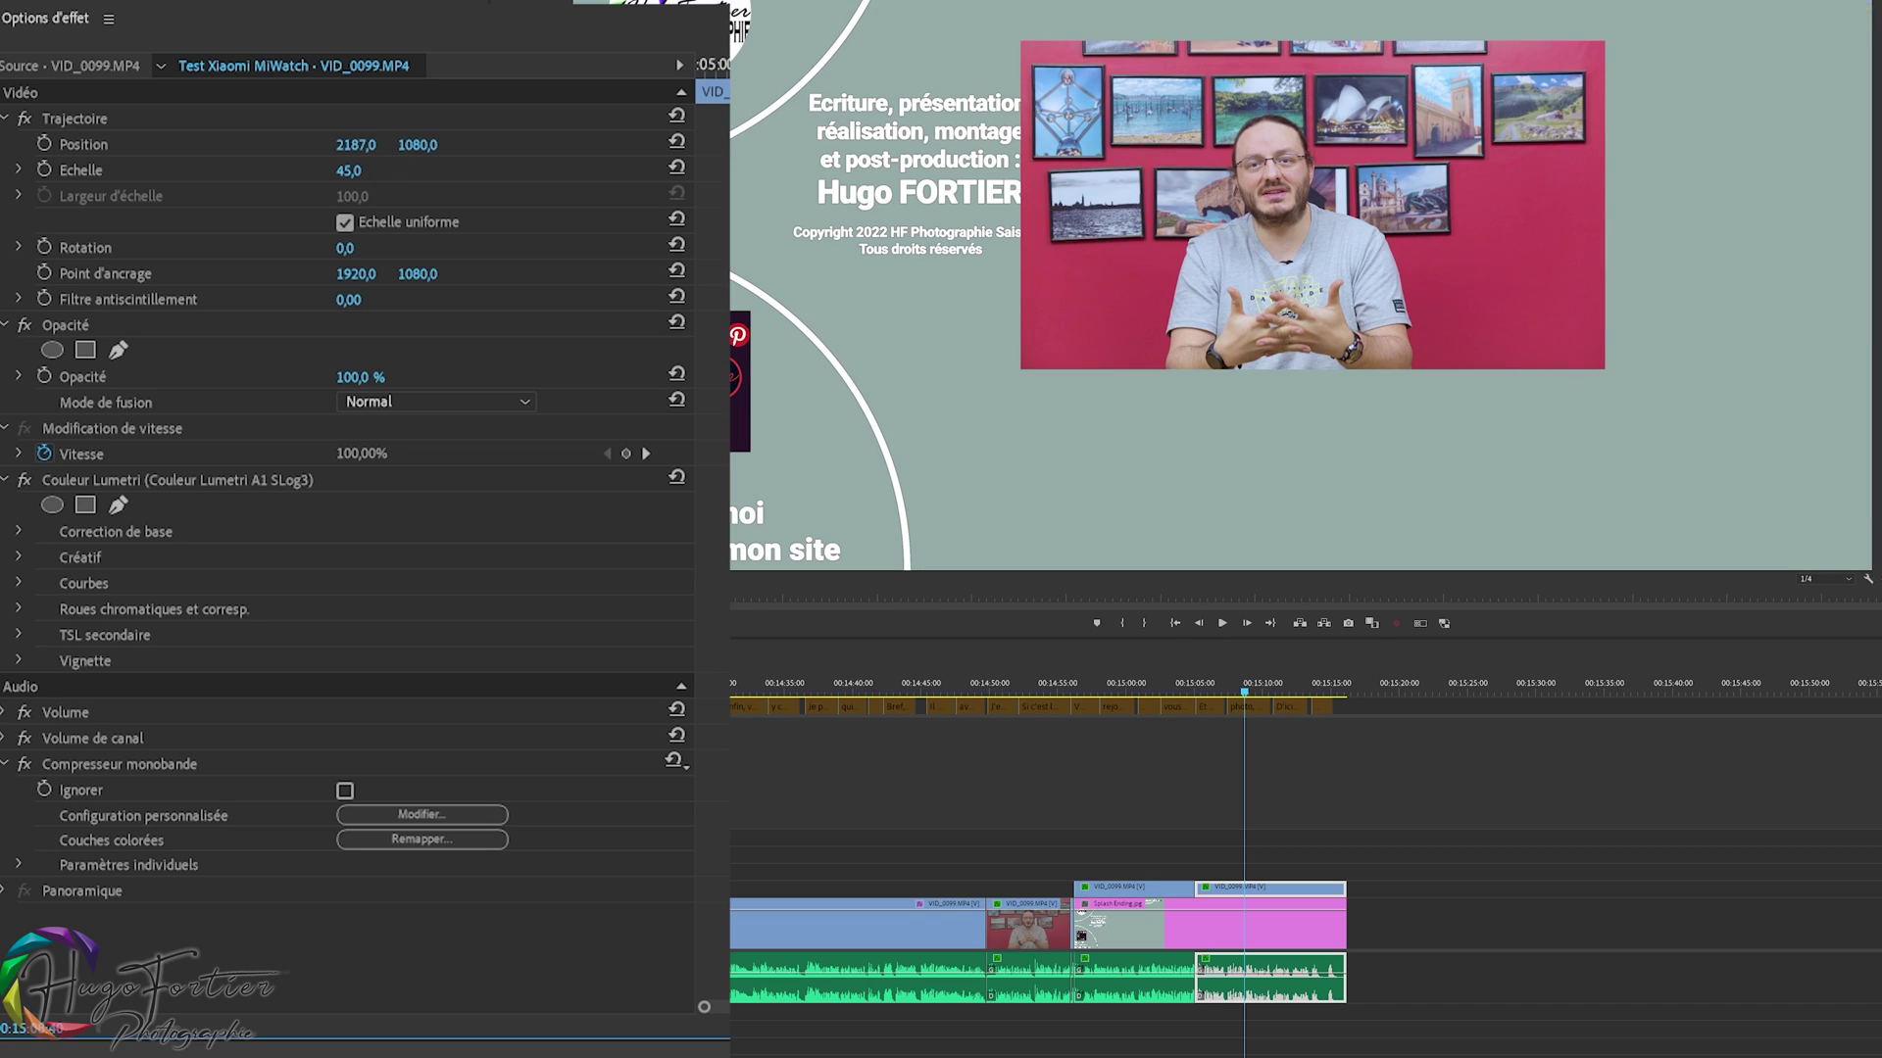
- Reset the second clip to 150%, shrink it back to 45%, and crop 26% off its left
click(1122, 683)
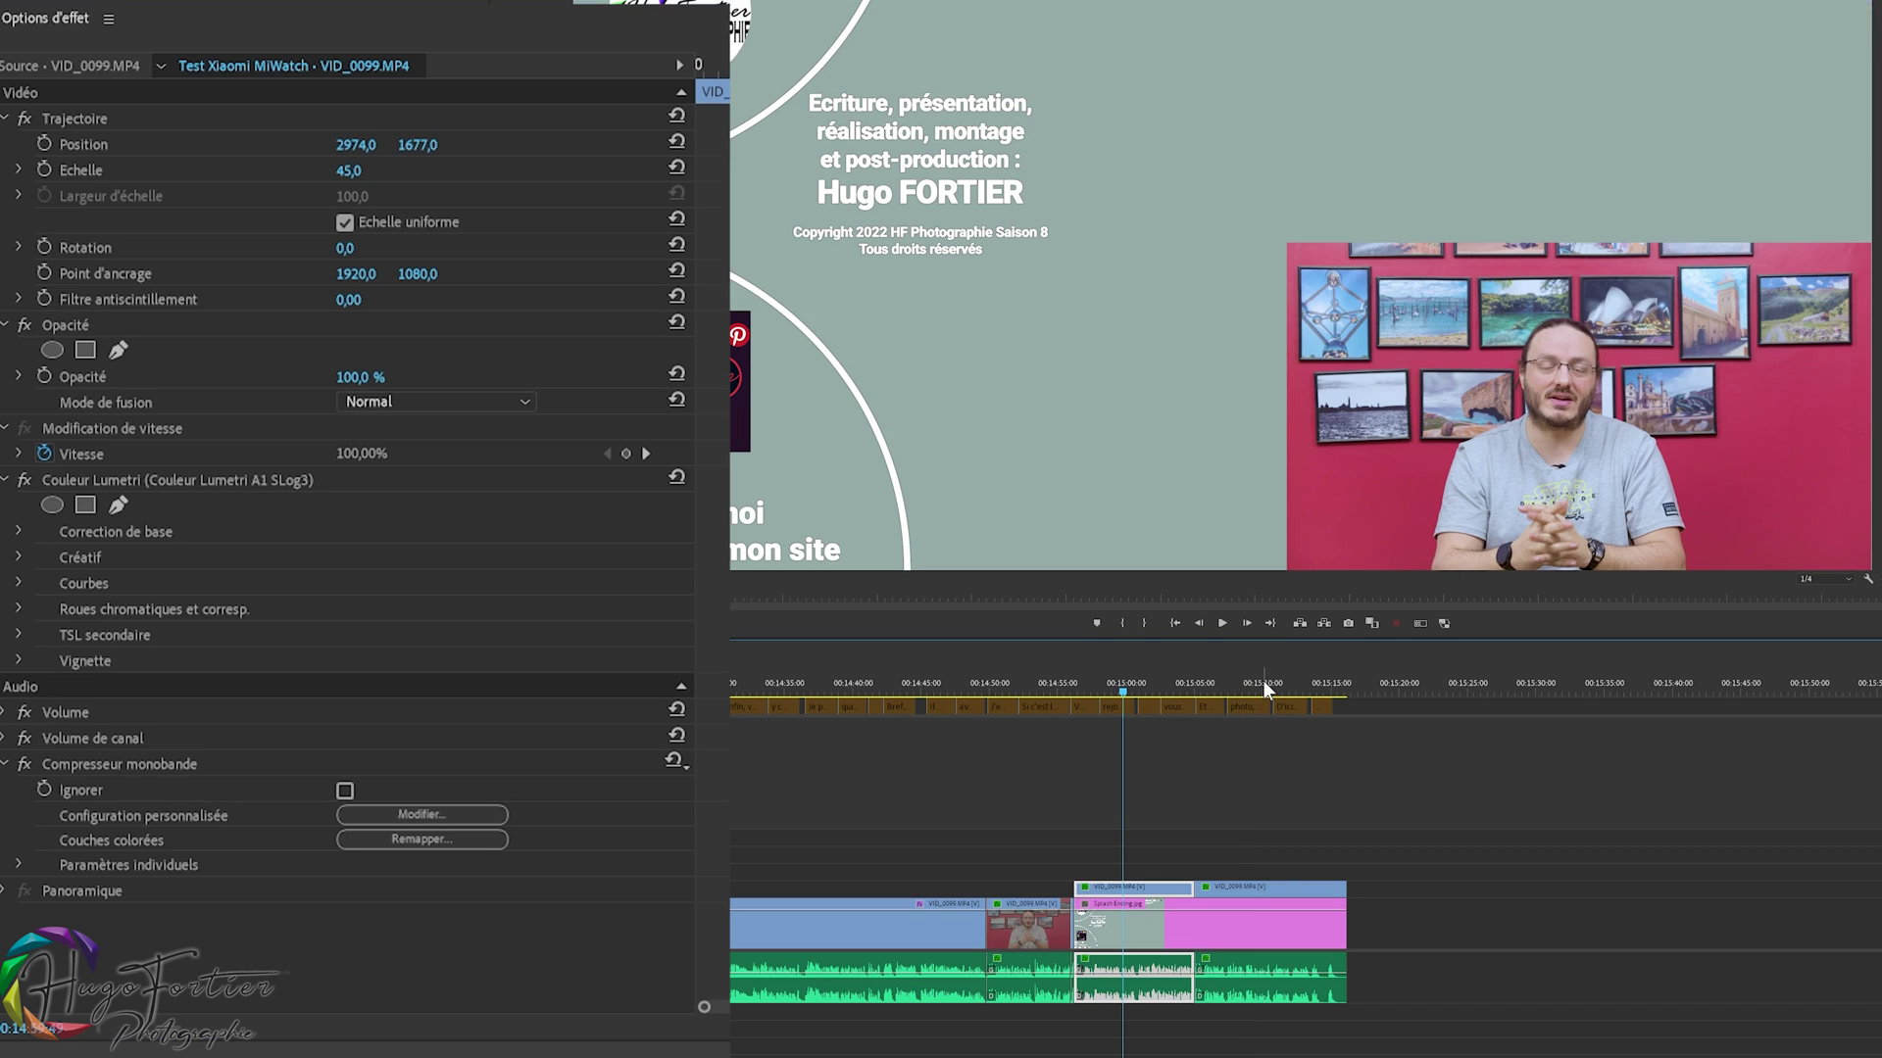
click(1263, 683)
click(349, 170)
text(15)
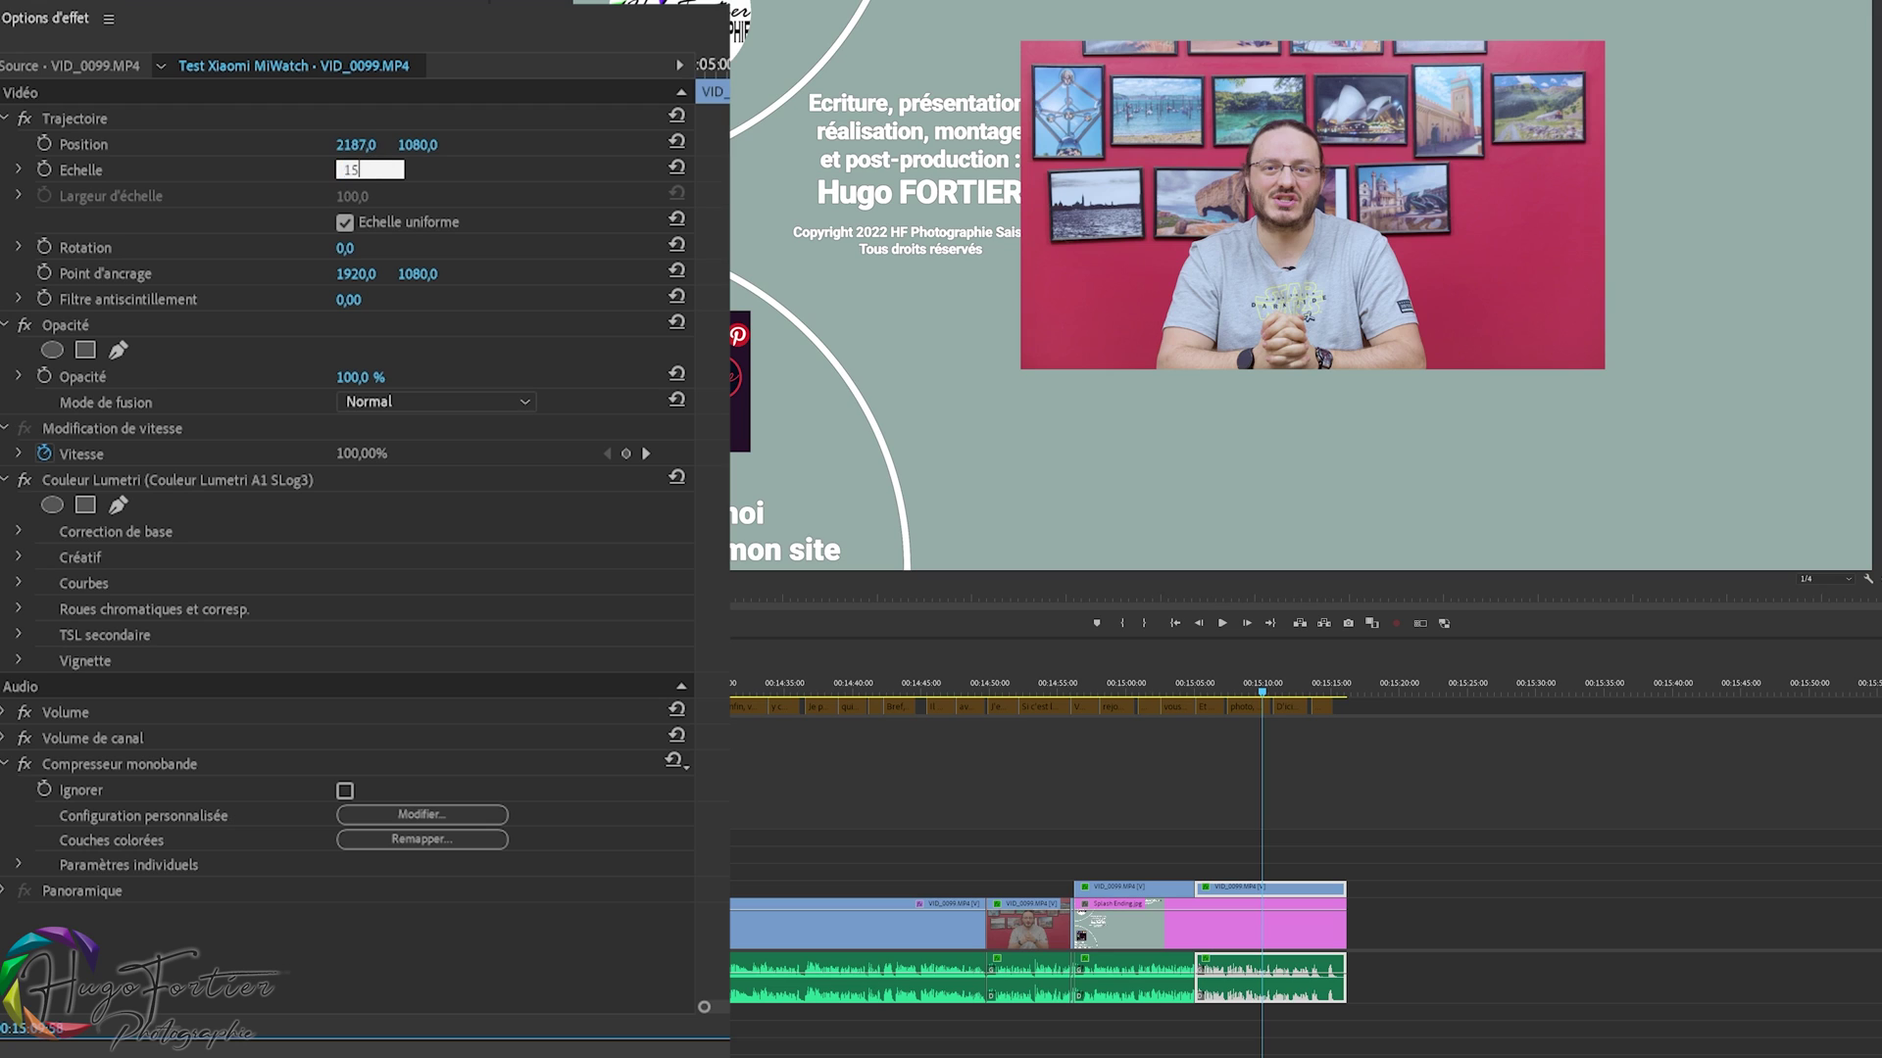
text(0)
key(Return)
click(370, 169)
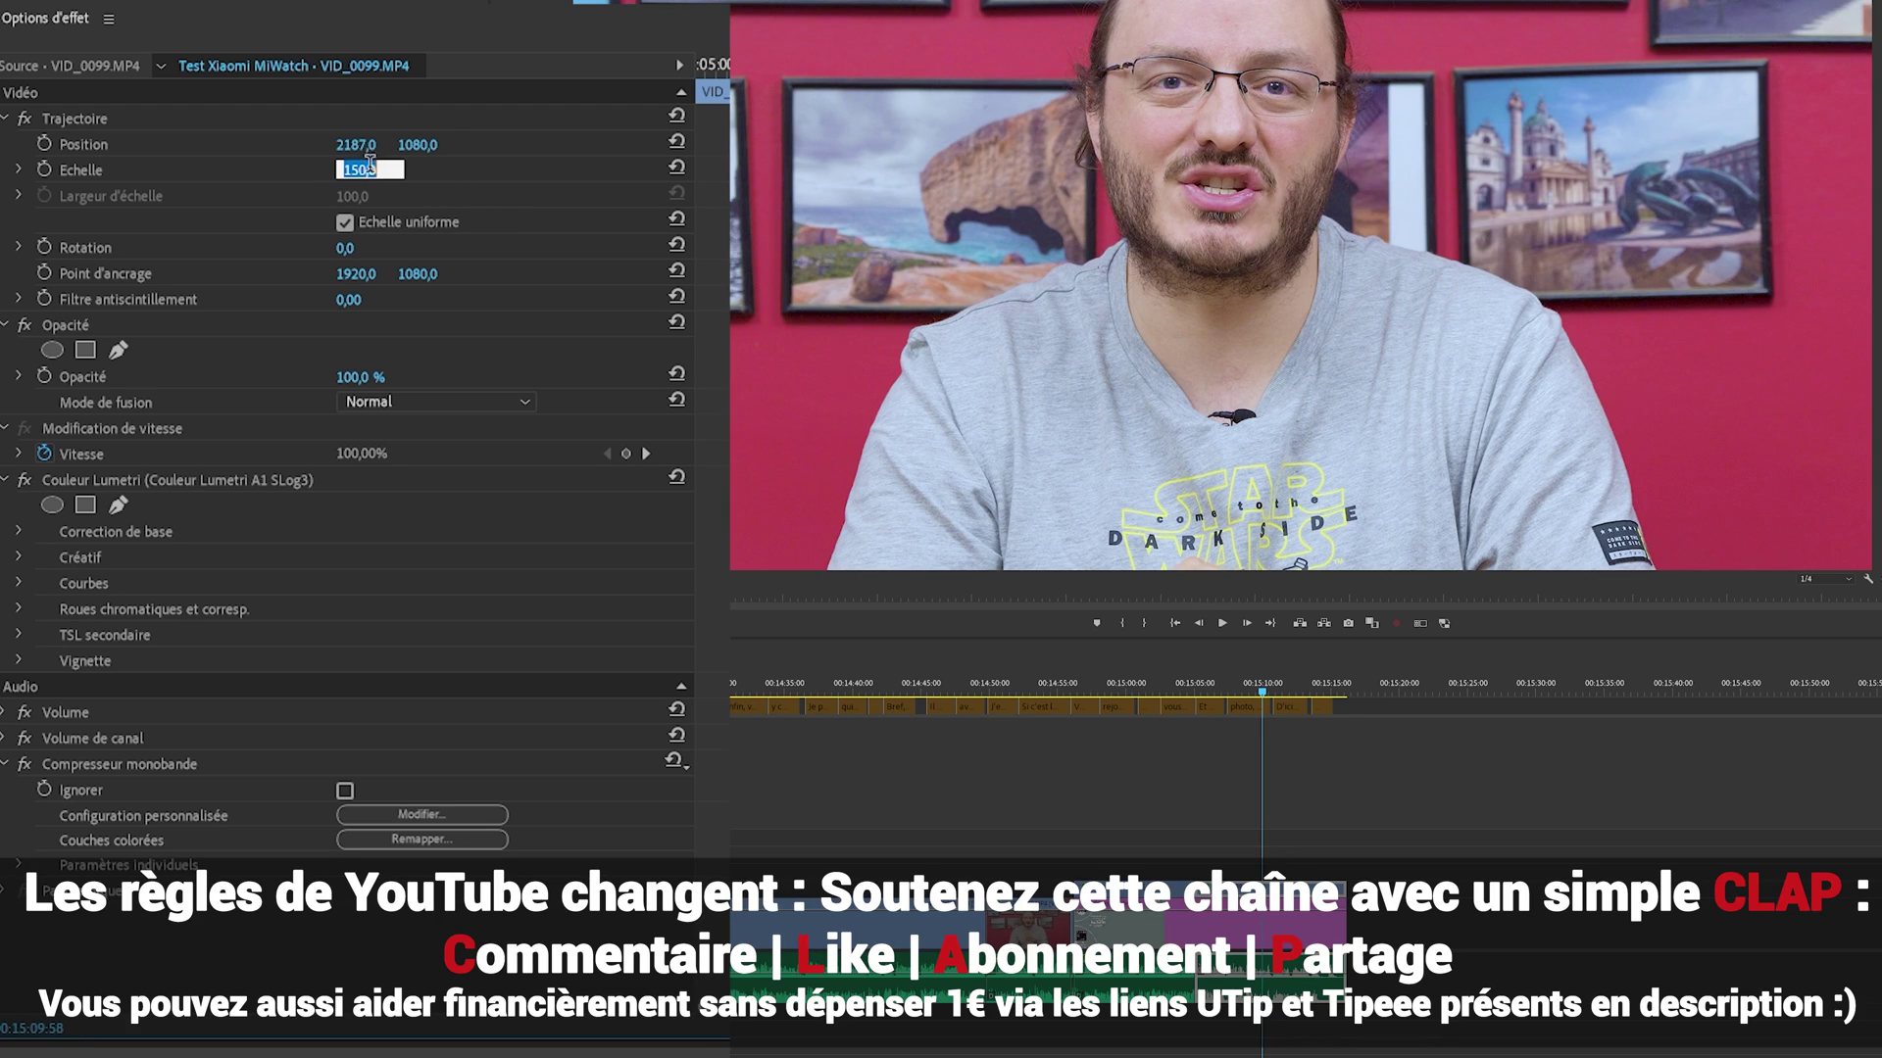
text(45)
key(Return)
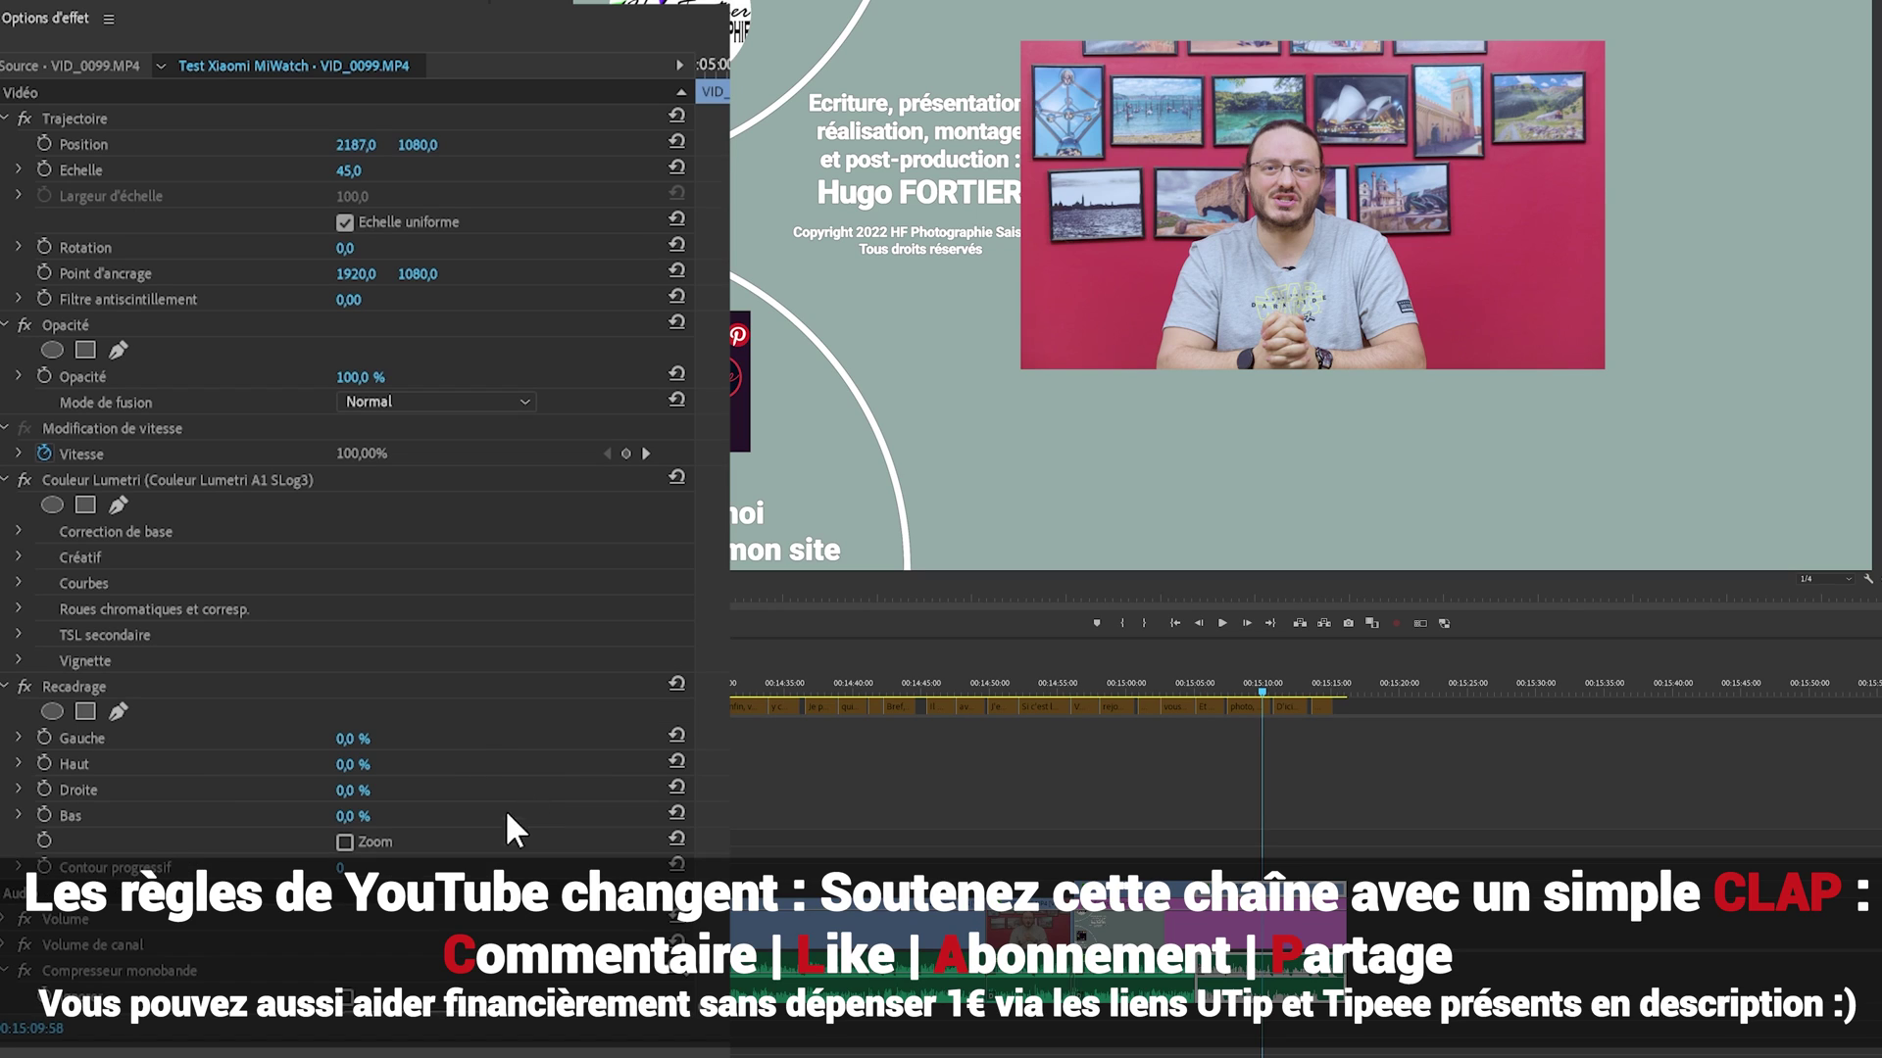
click(348, 738)
text(26)
key(Return)
- Reduce the left crop to 14%, then undo the crop and shrink back to 150% scale
drag(354, 738, 294, 738)
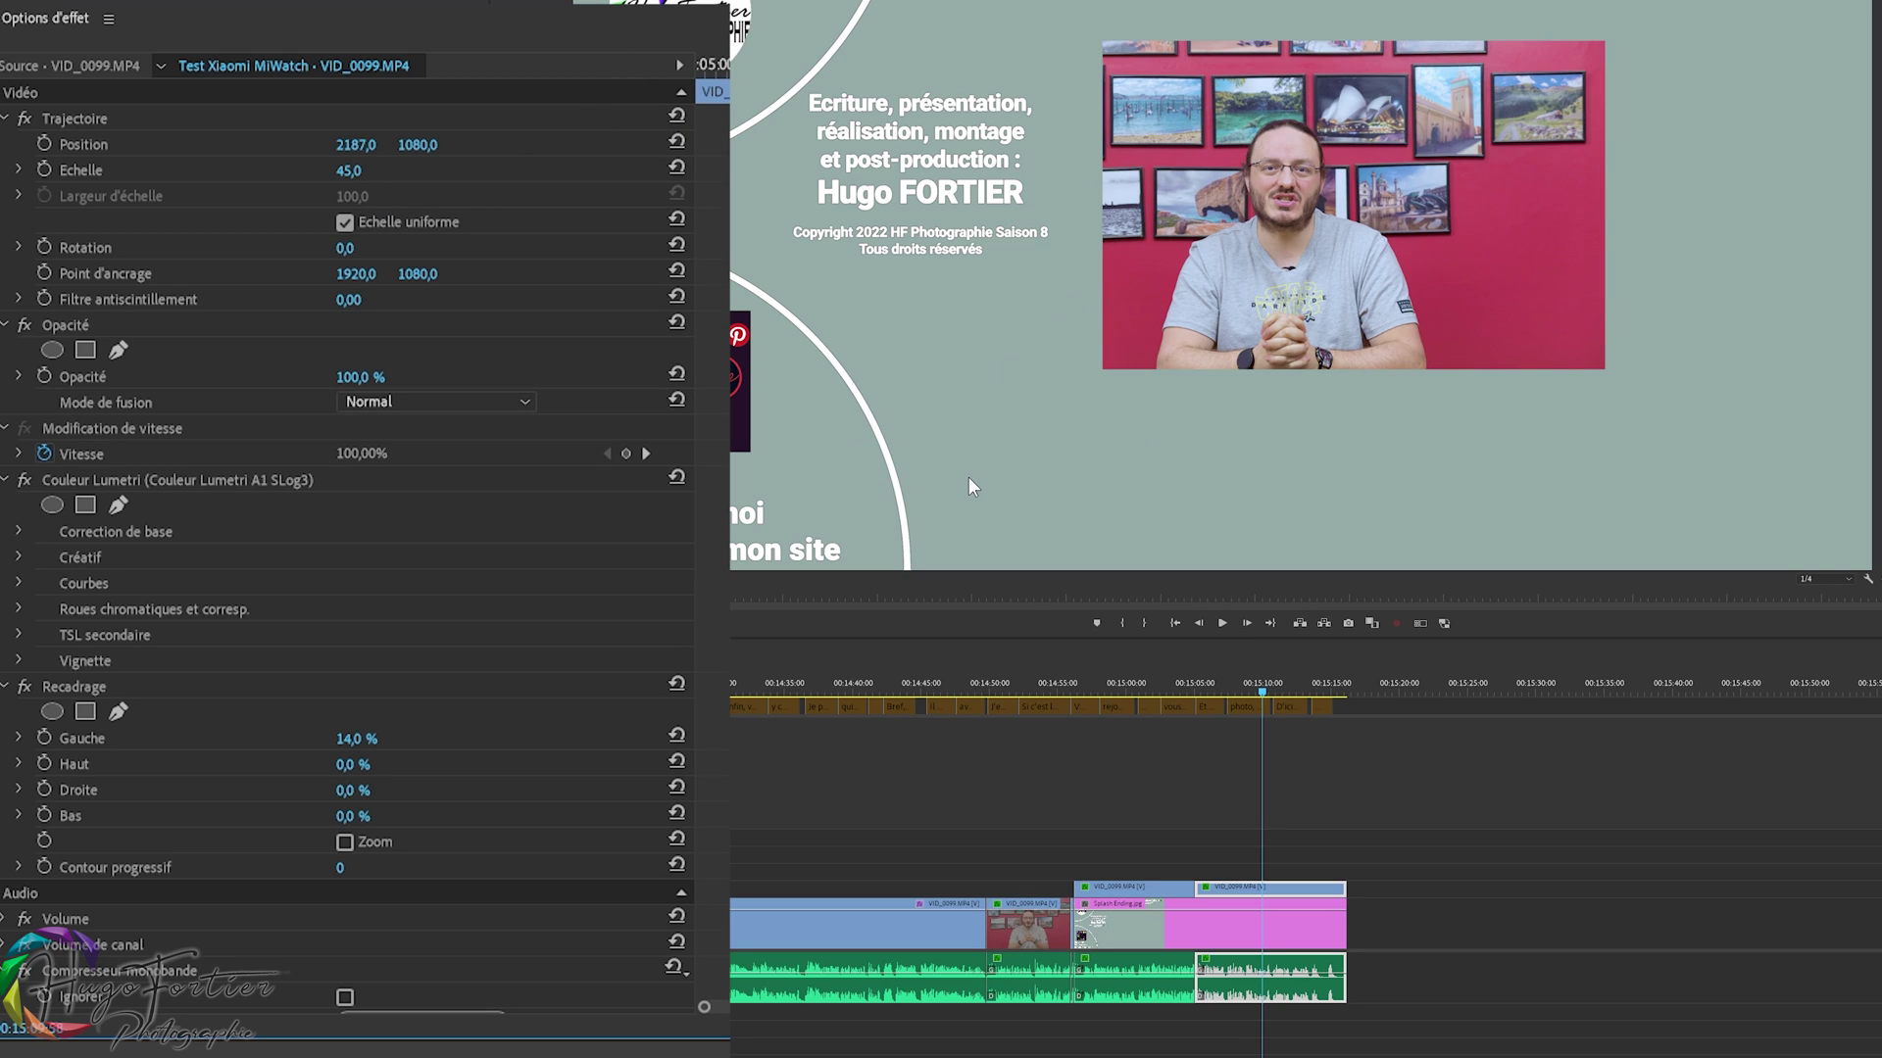
key(ctrl+z)
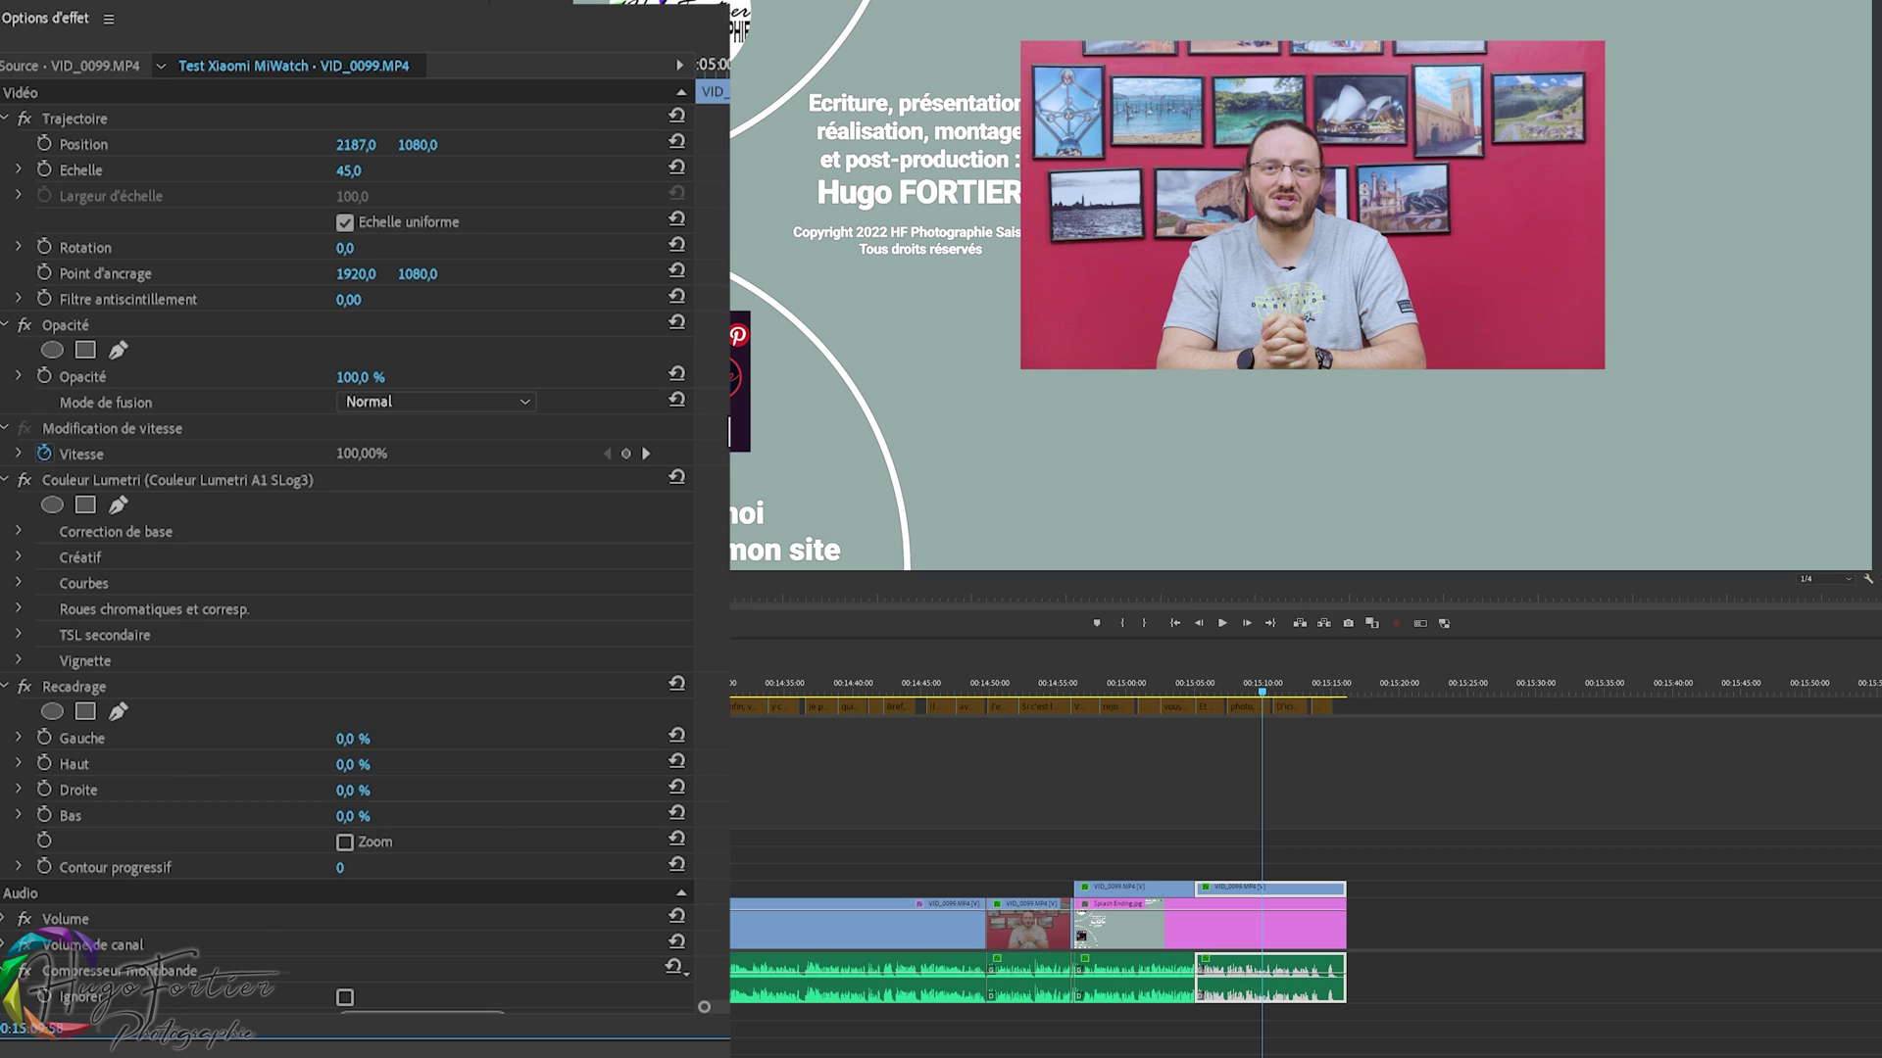
key(ctrl+z)
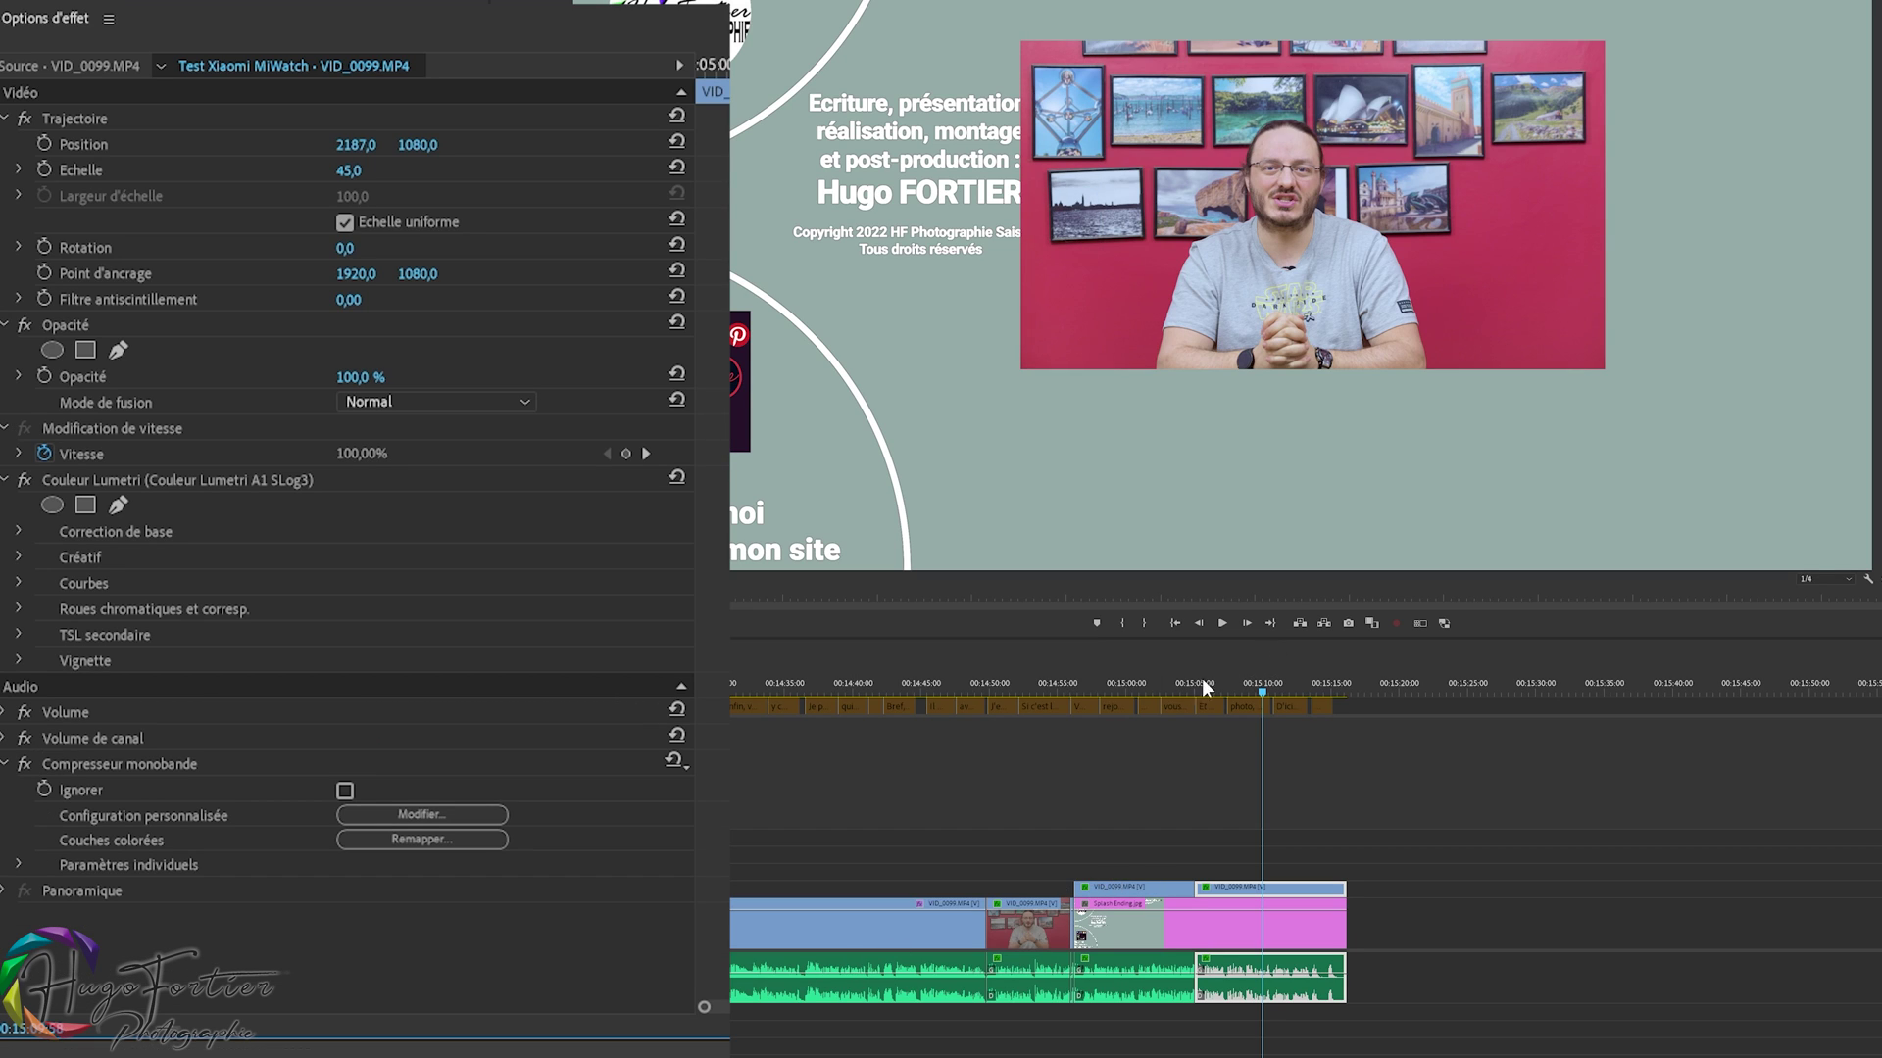
key(ctrl+z)
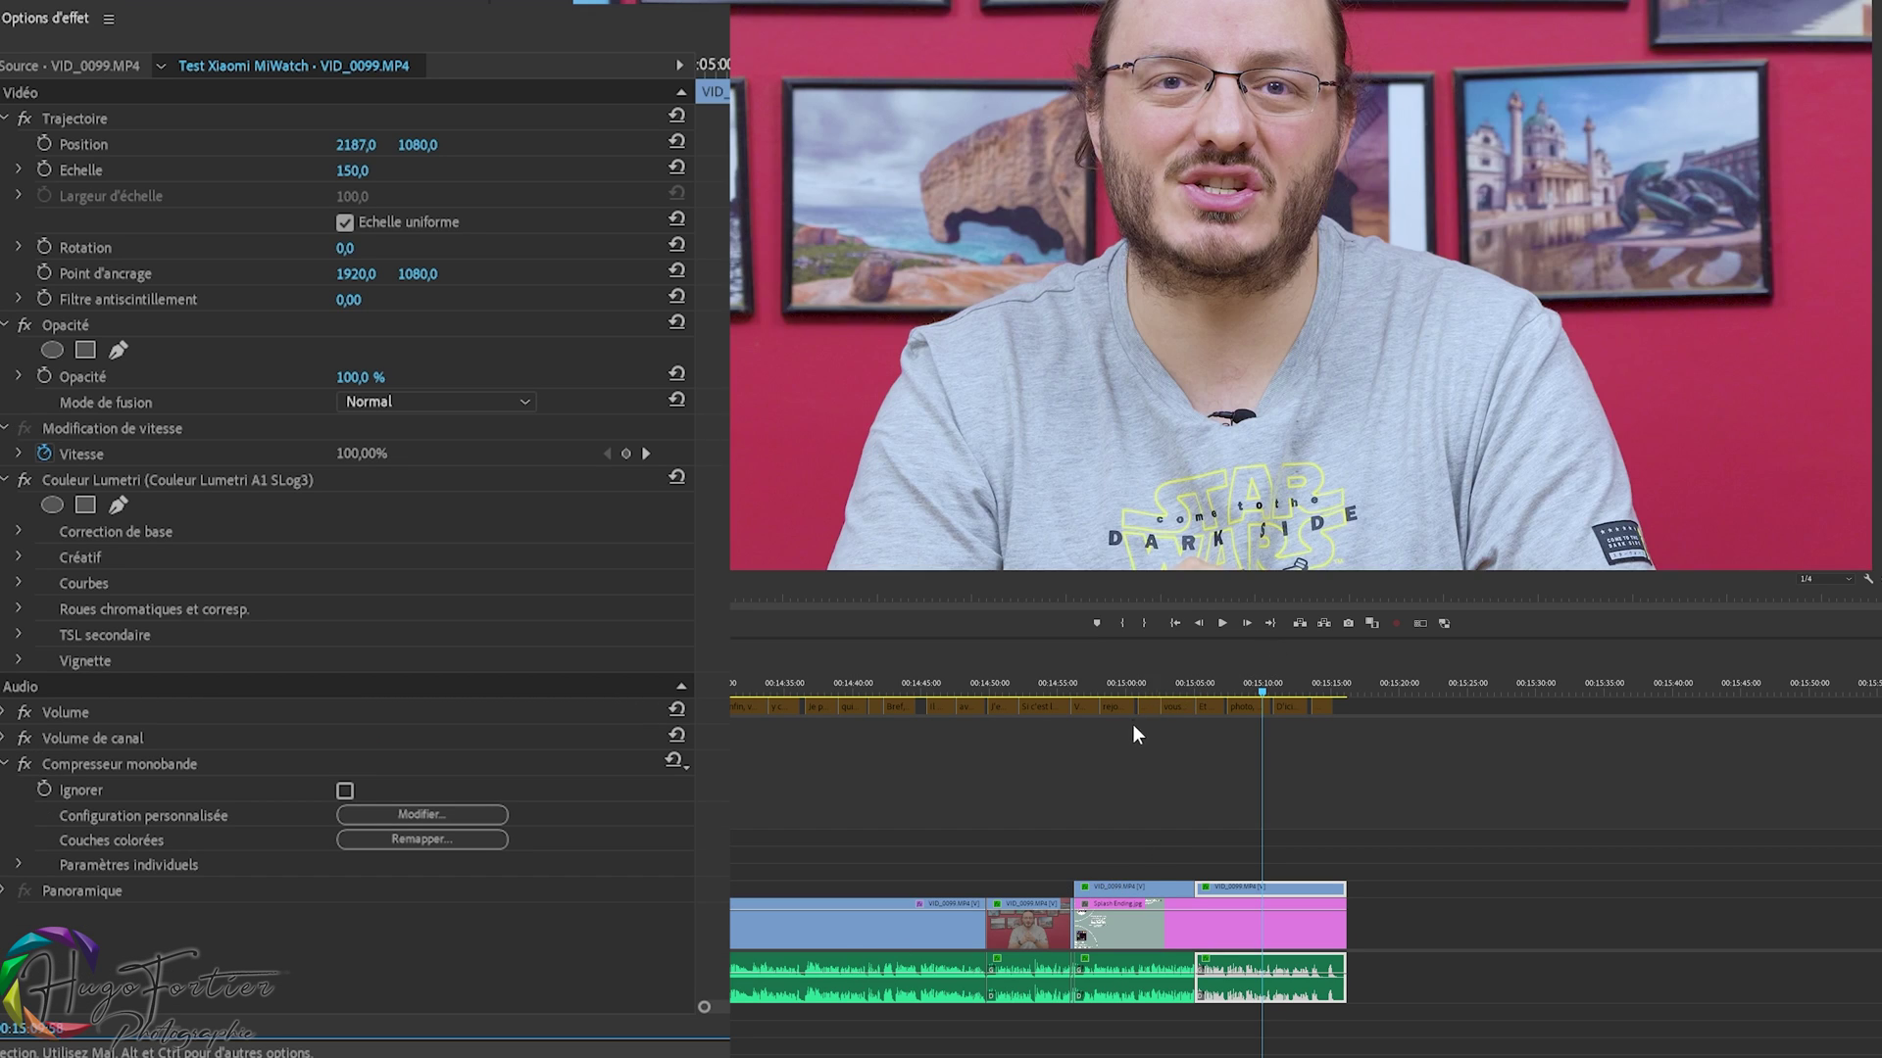
click(1287, 603)
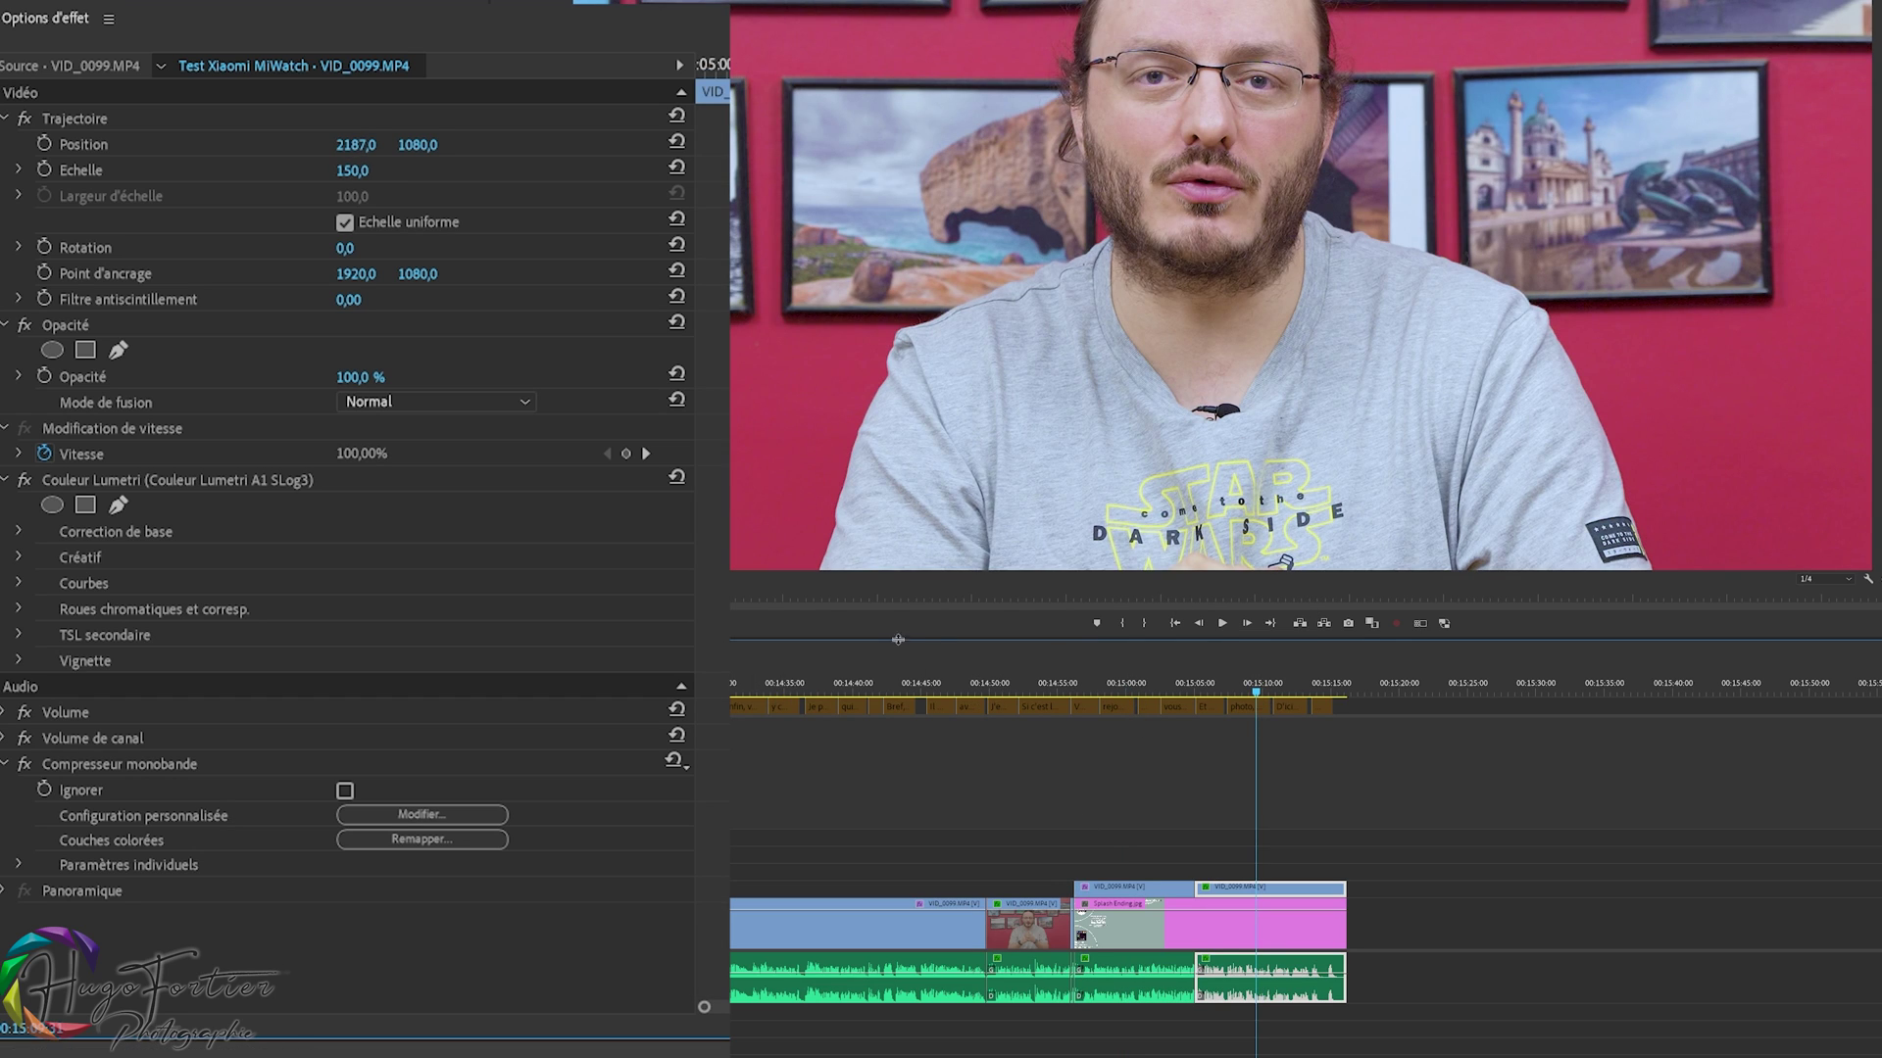
- Nest both presenter clips and their audio into Séquence imbriquée 03 and open it
drag(1123, 812, 1259, 906)
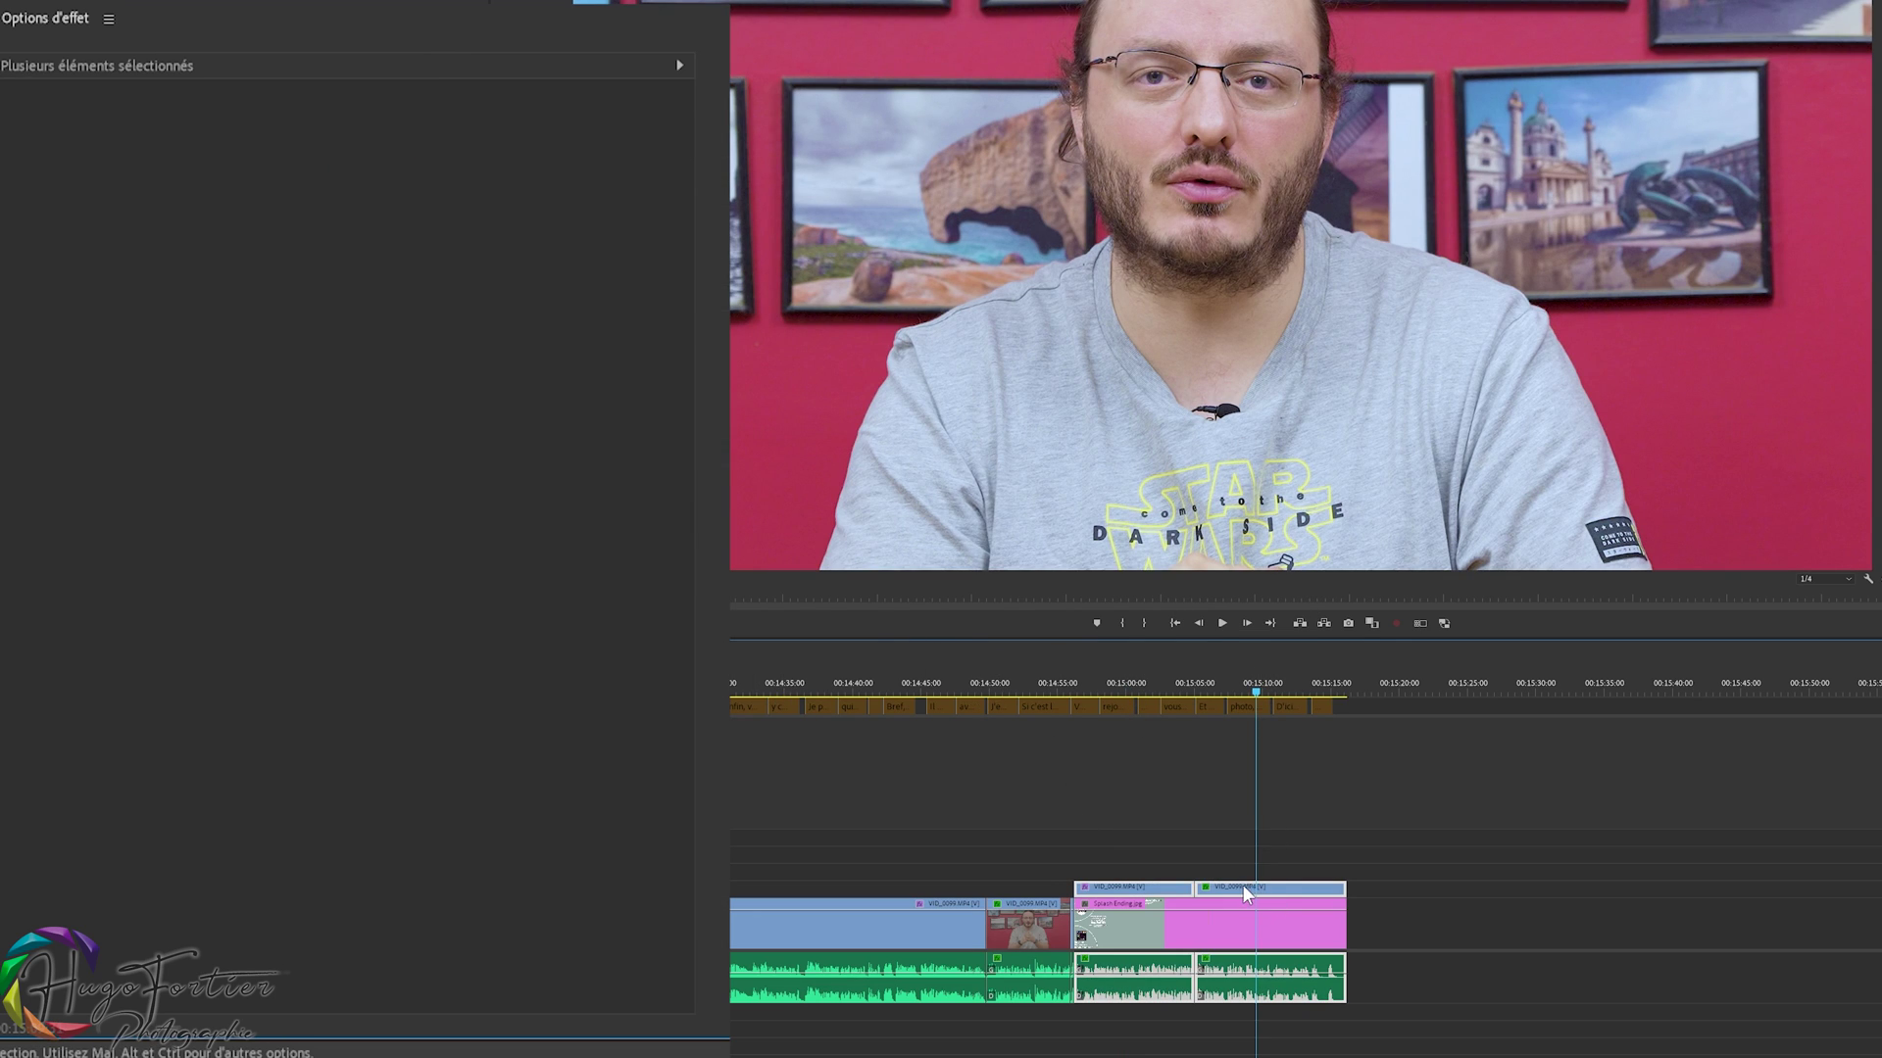
right_click(1242, 888)
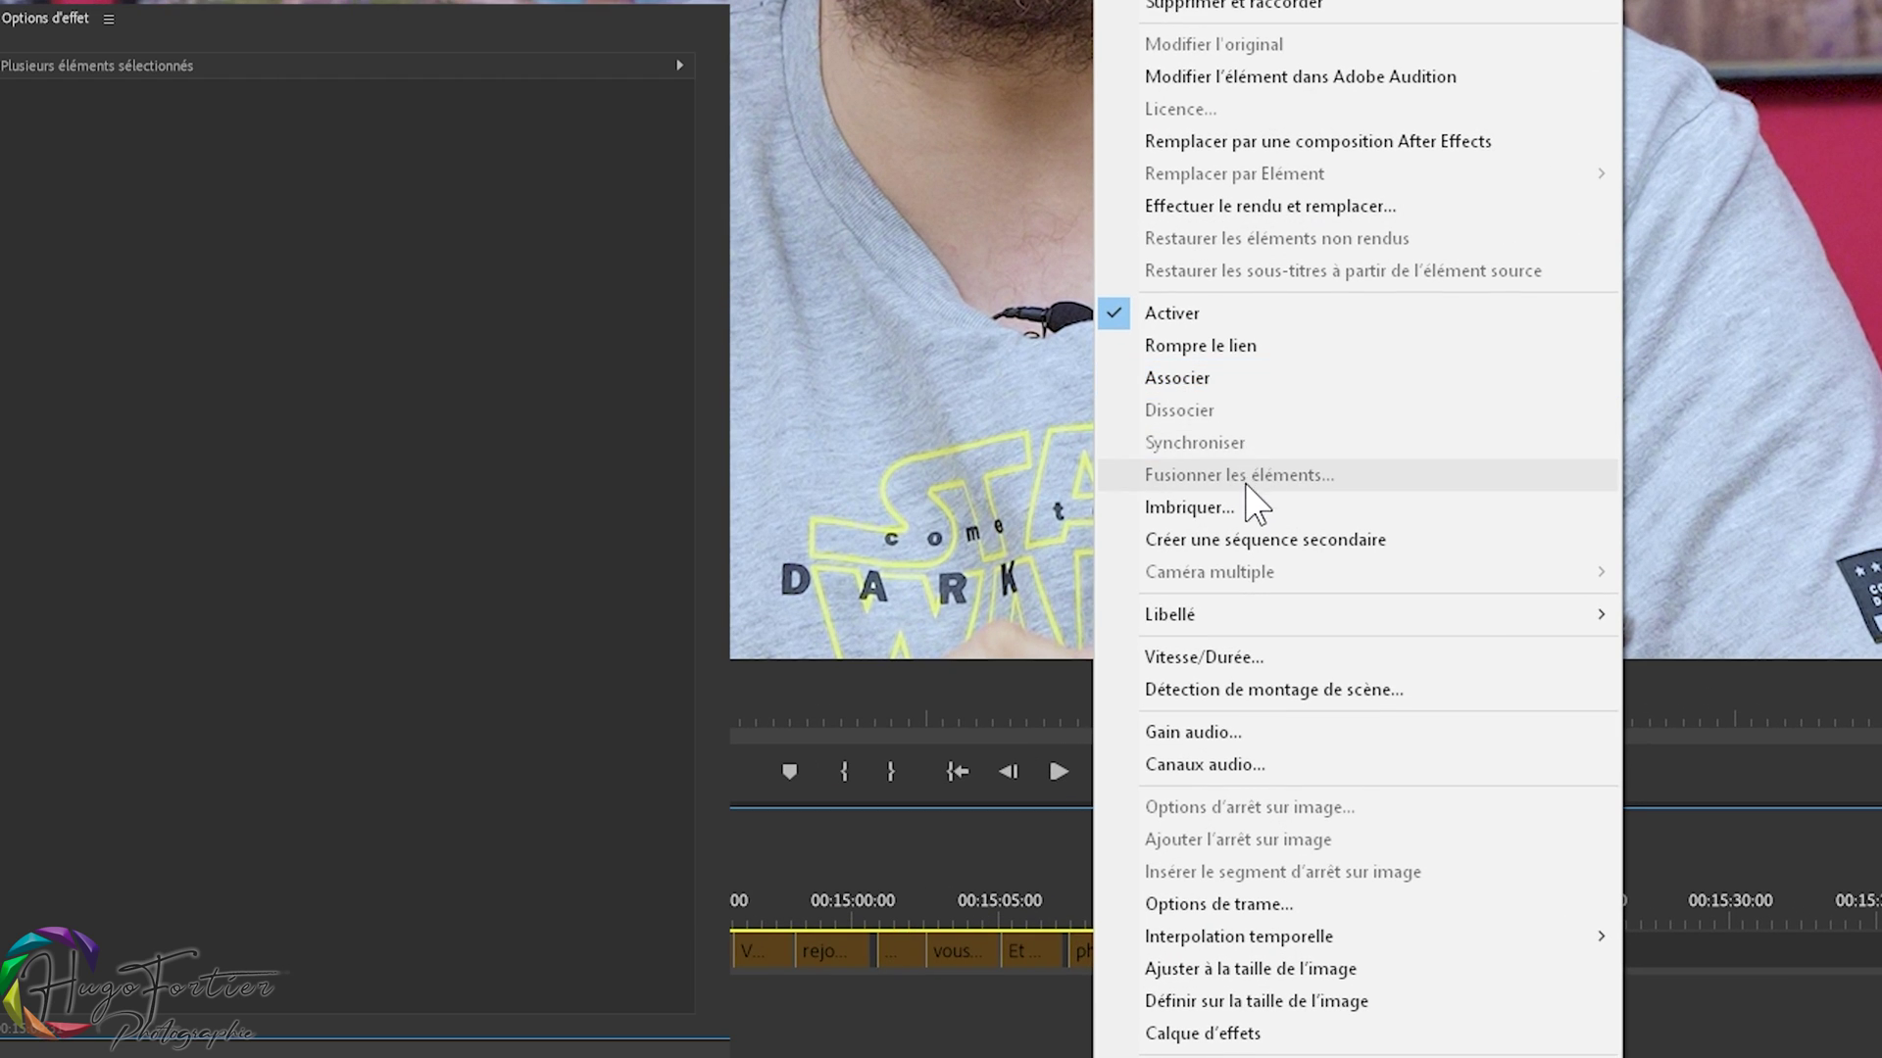
click(1246, 507)
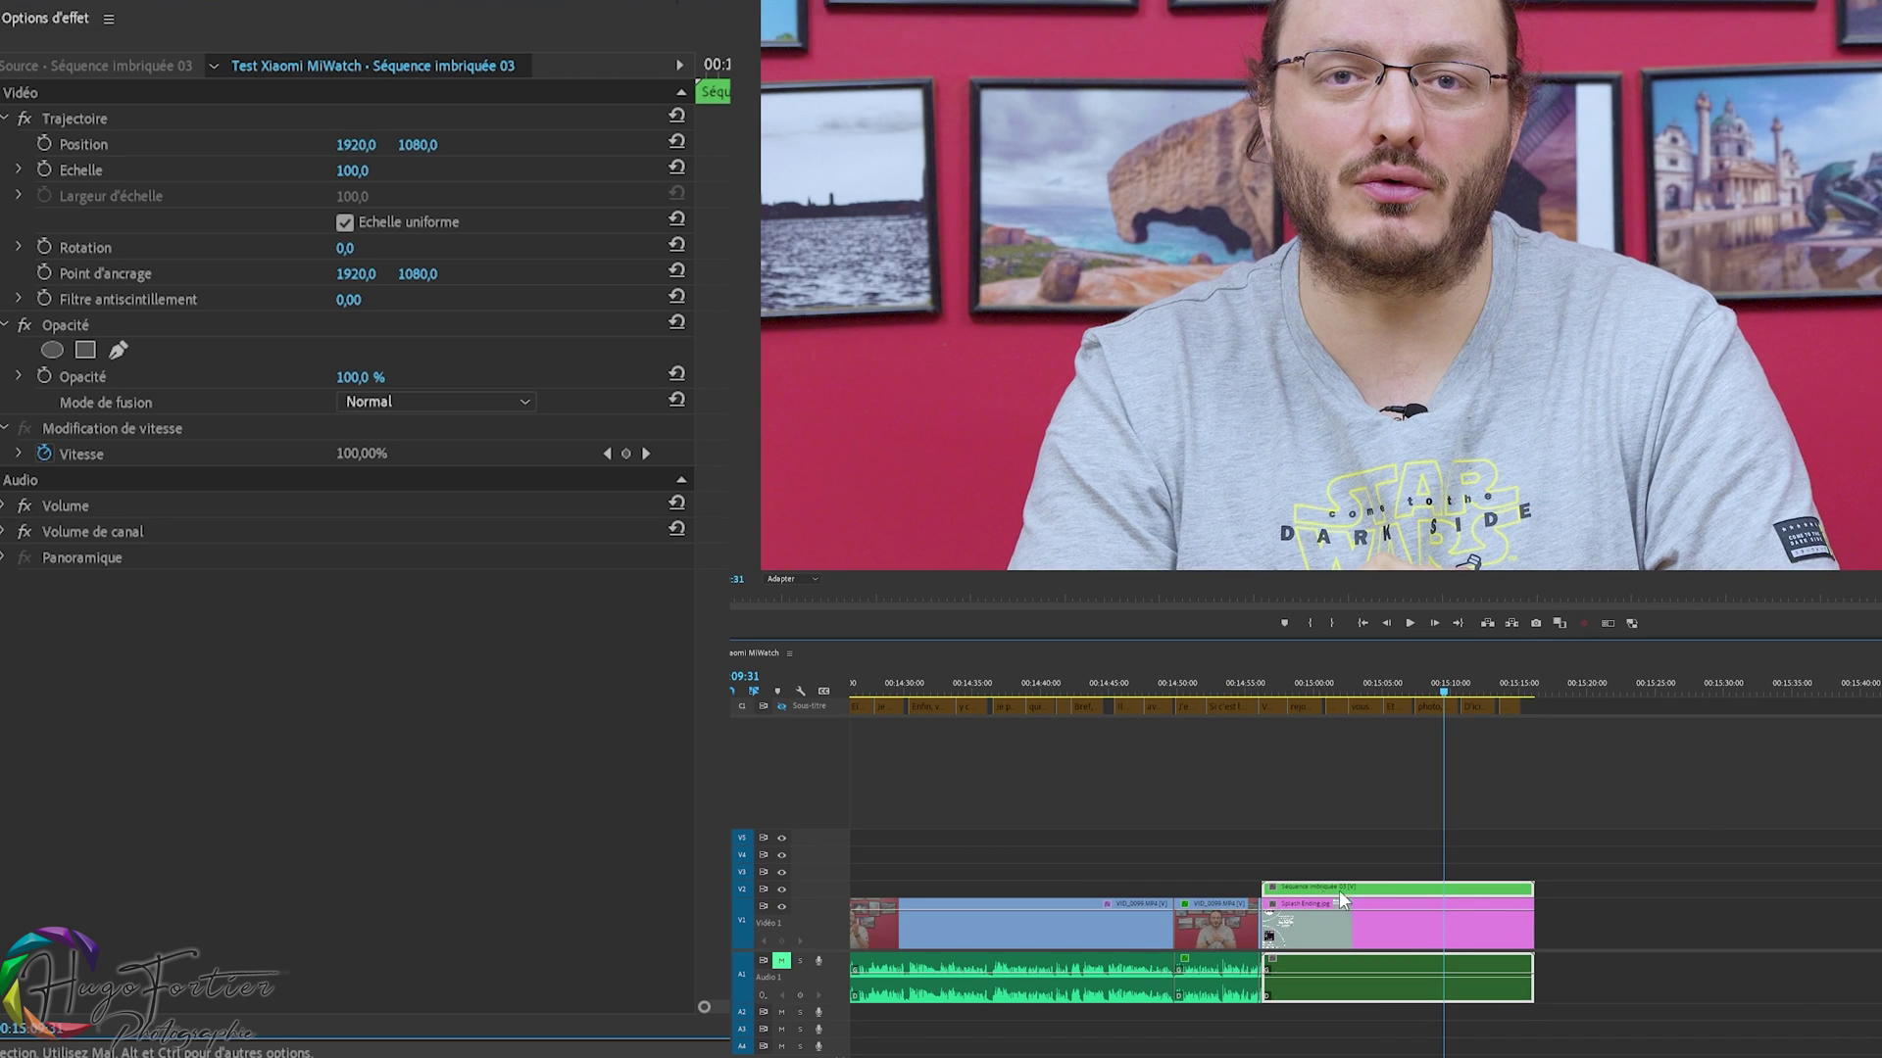
double_click(1364, 895)
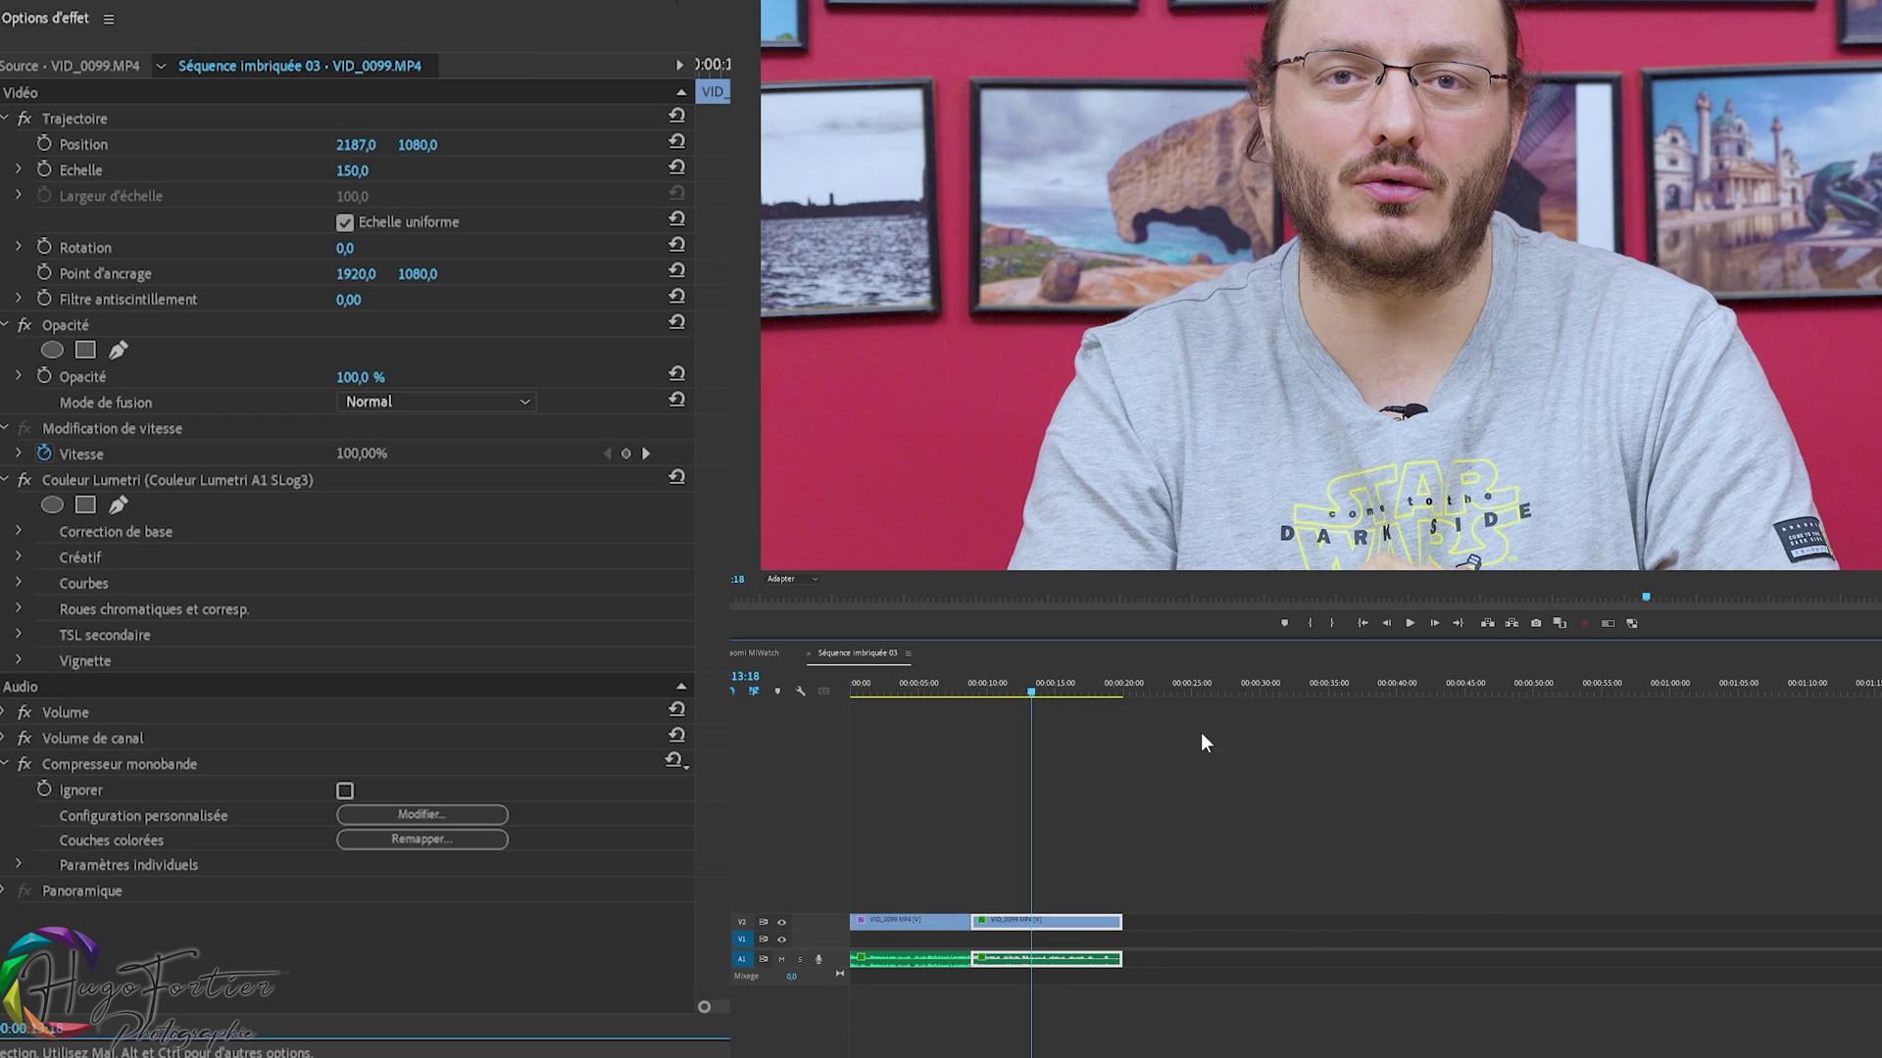
- Set the presenter footage's Echelle to 130, then 180, and return to Test Xiaomi MiWatch
click(938, 831)
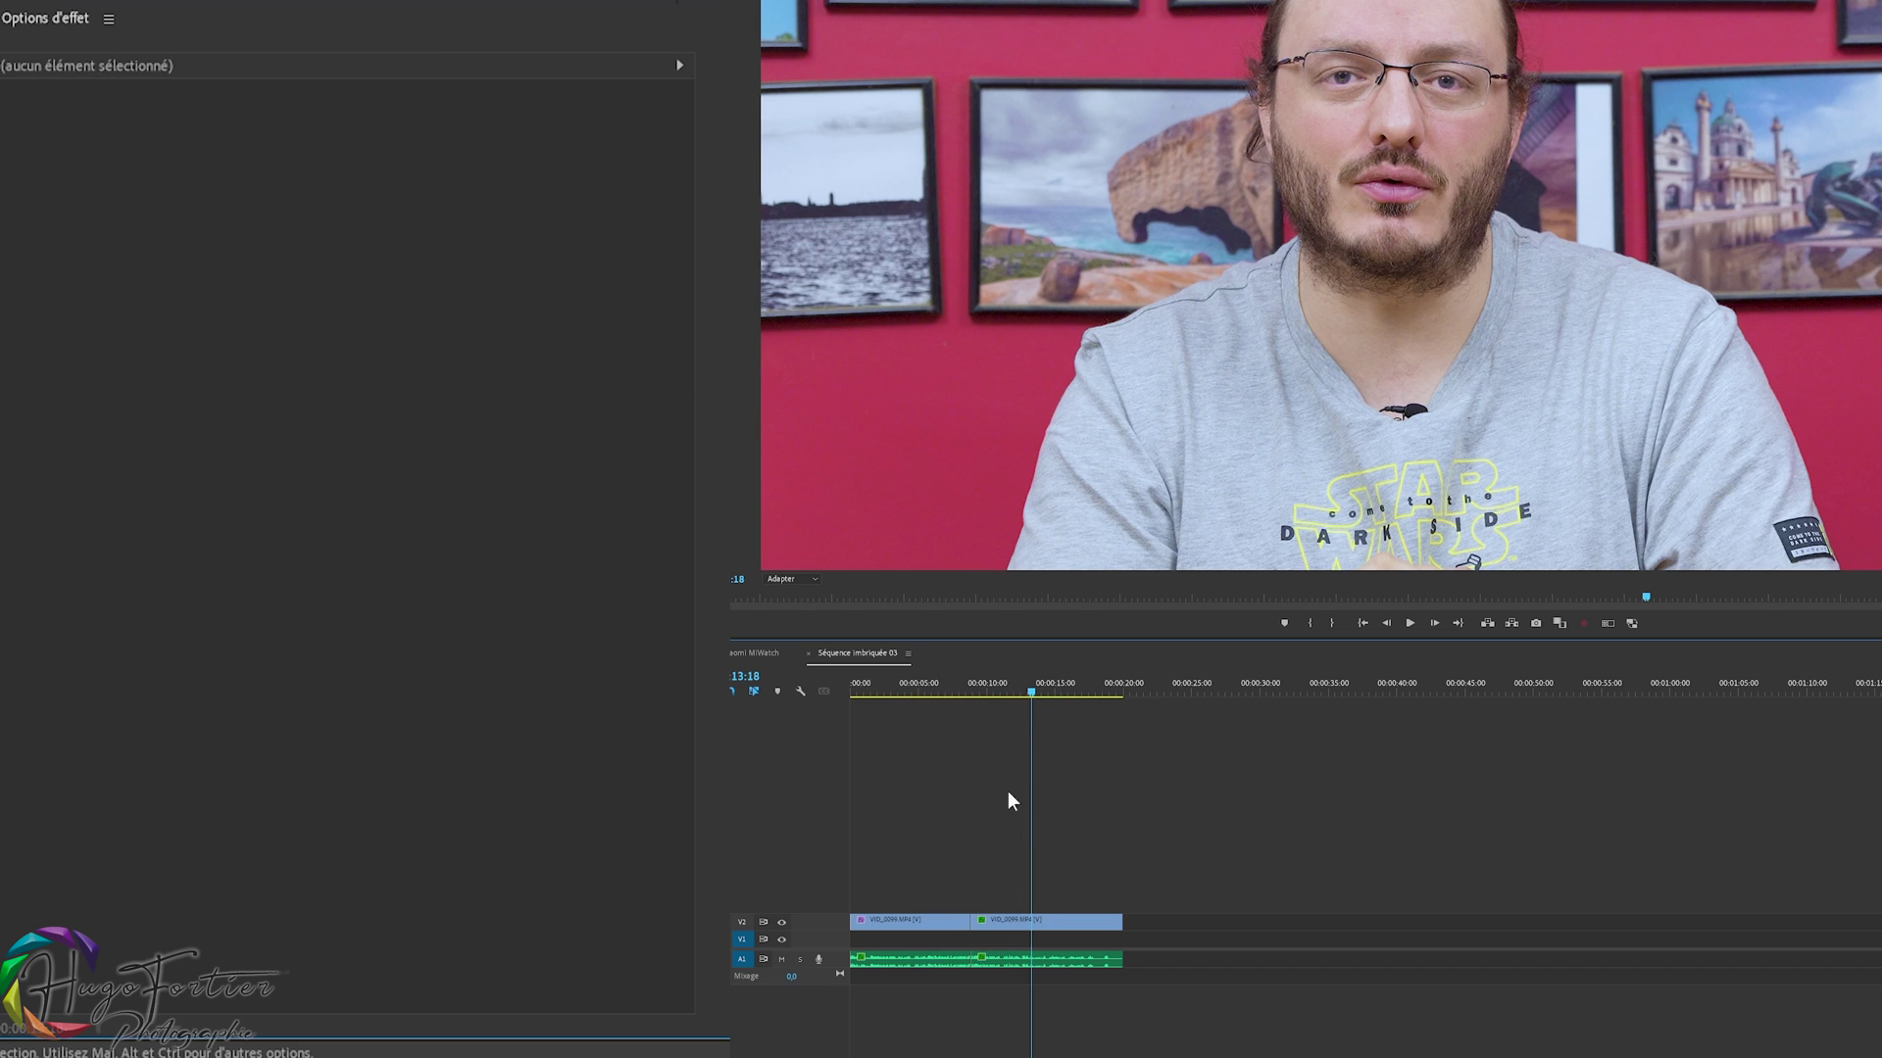
click(1028, 692)
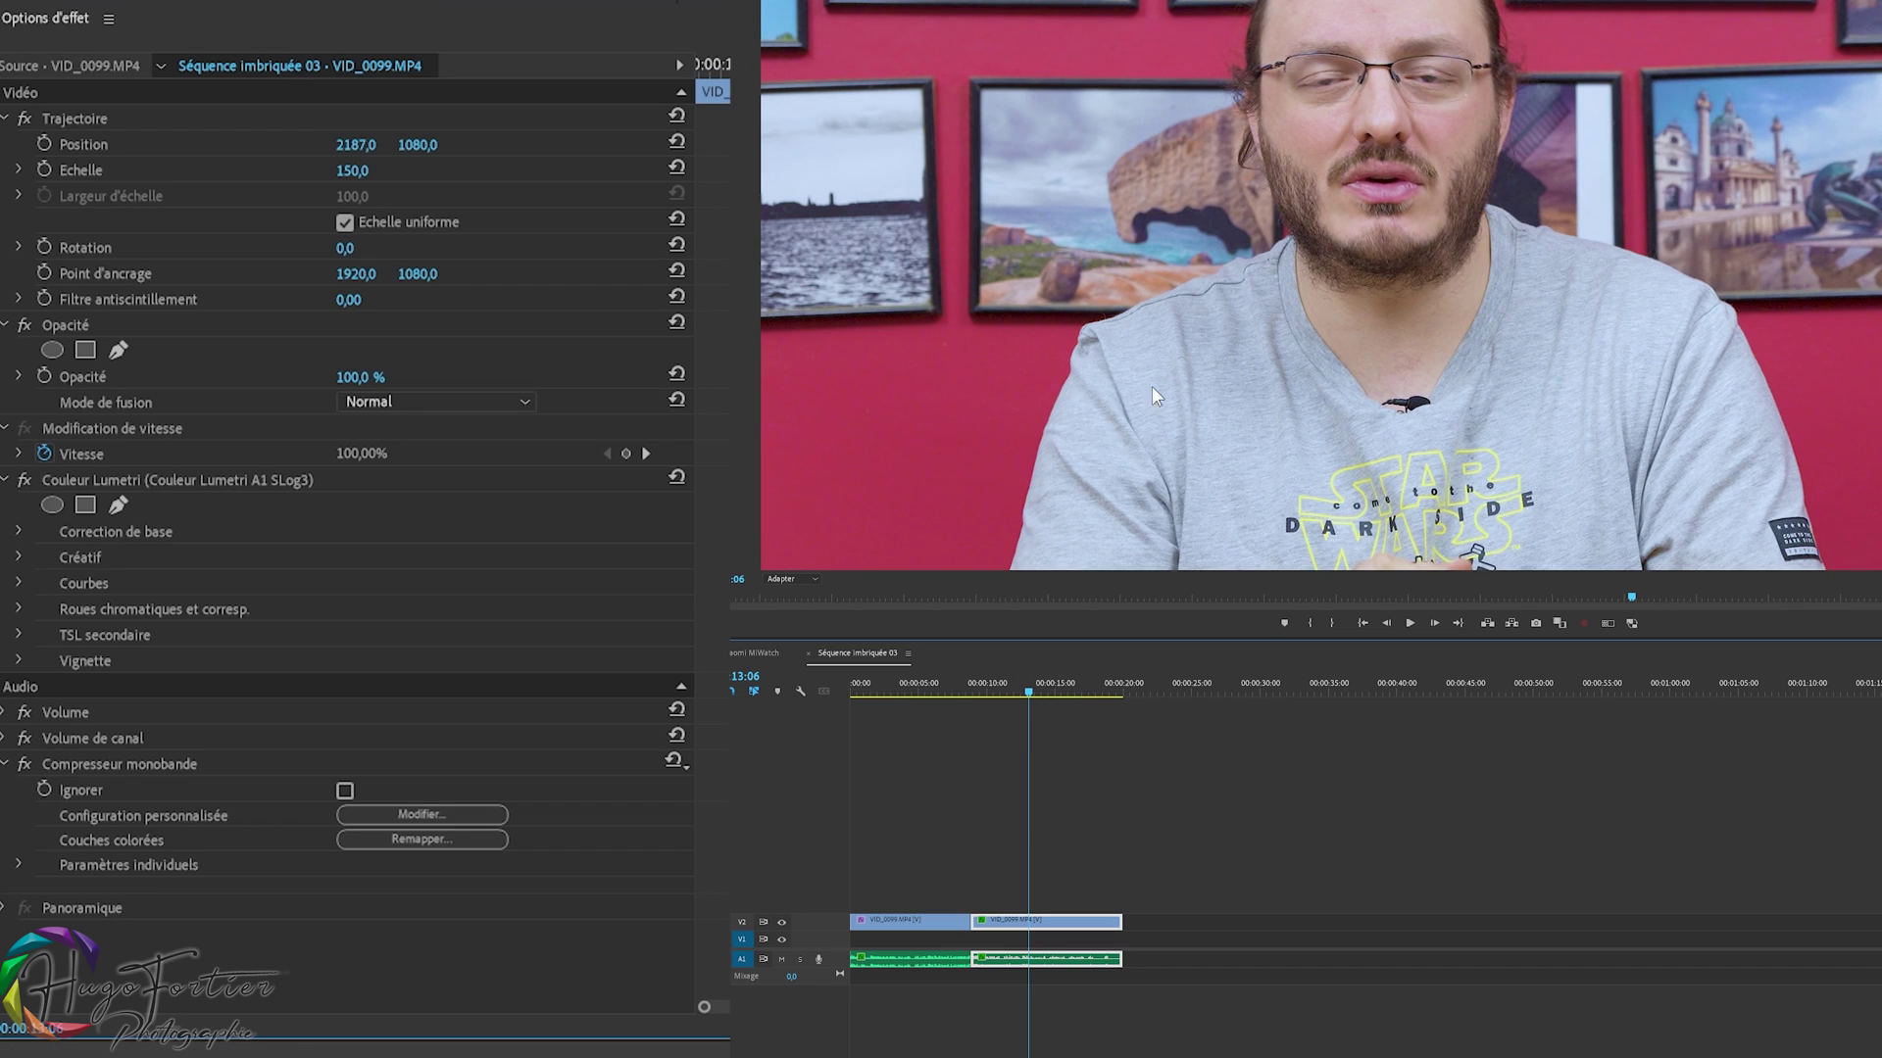
click(361, 169)
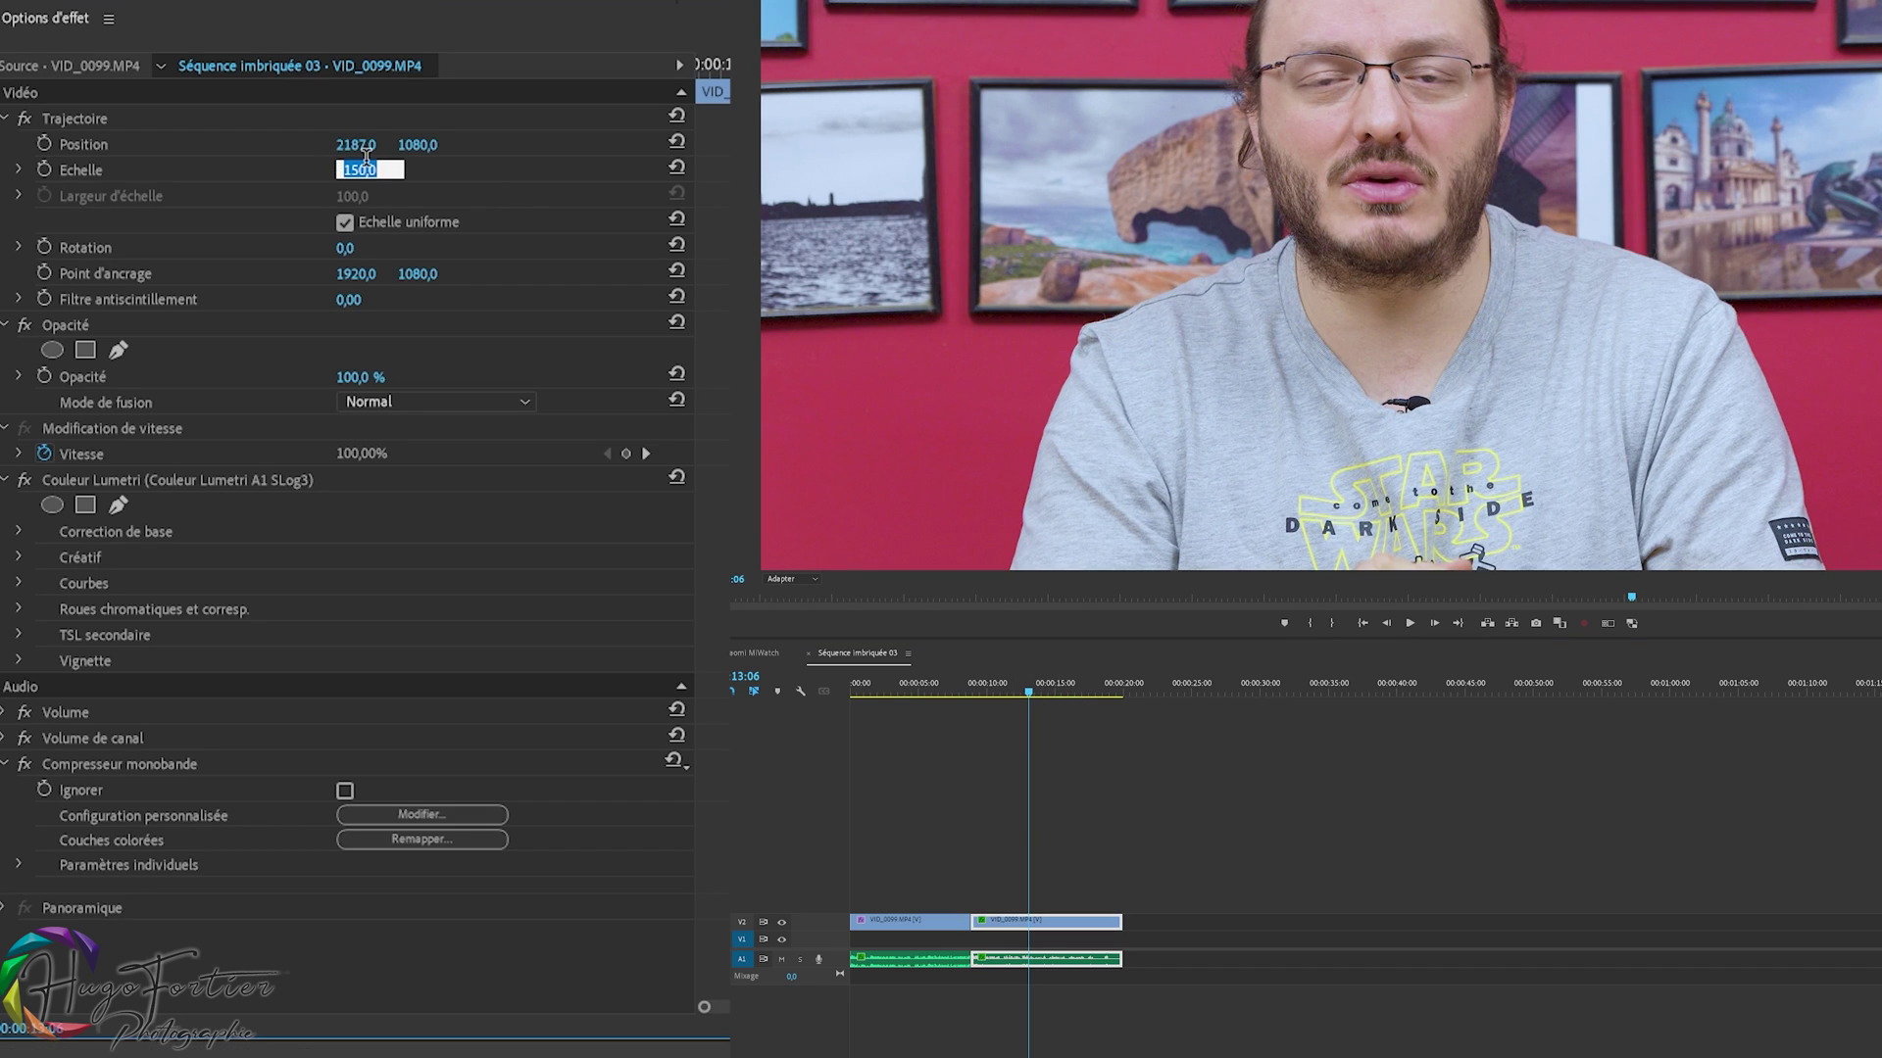
text(130)
key(Return)
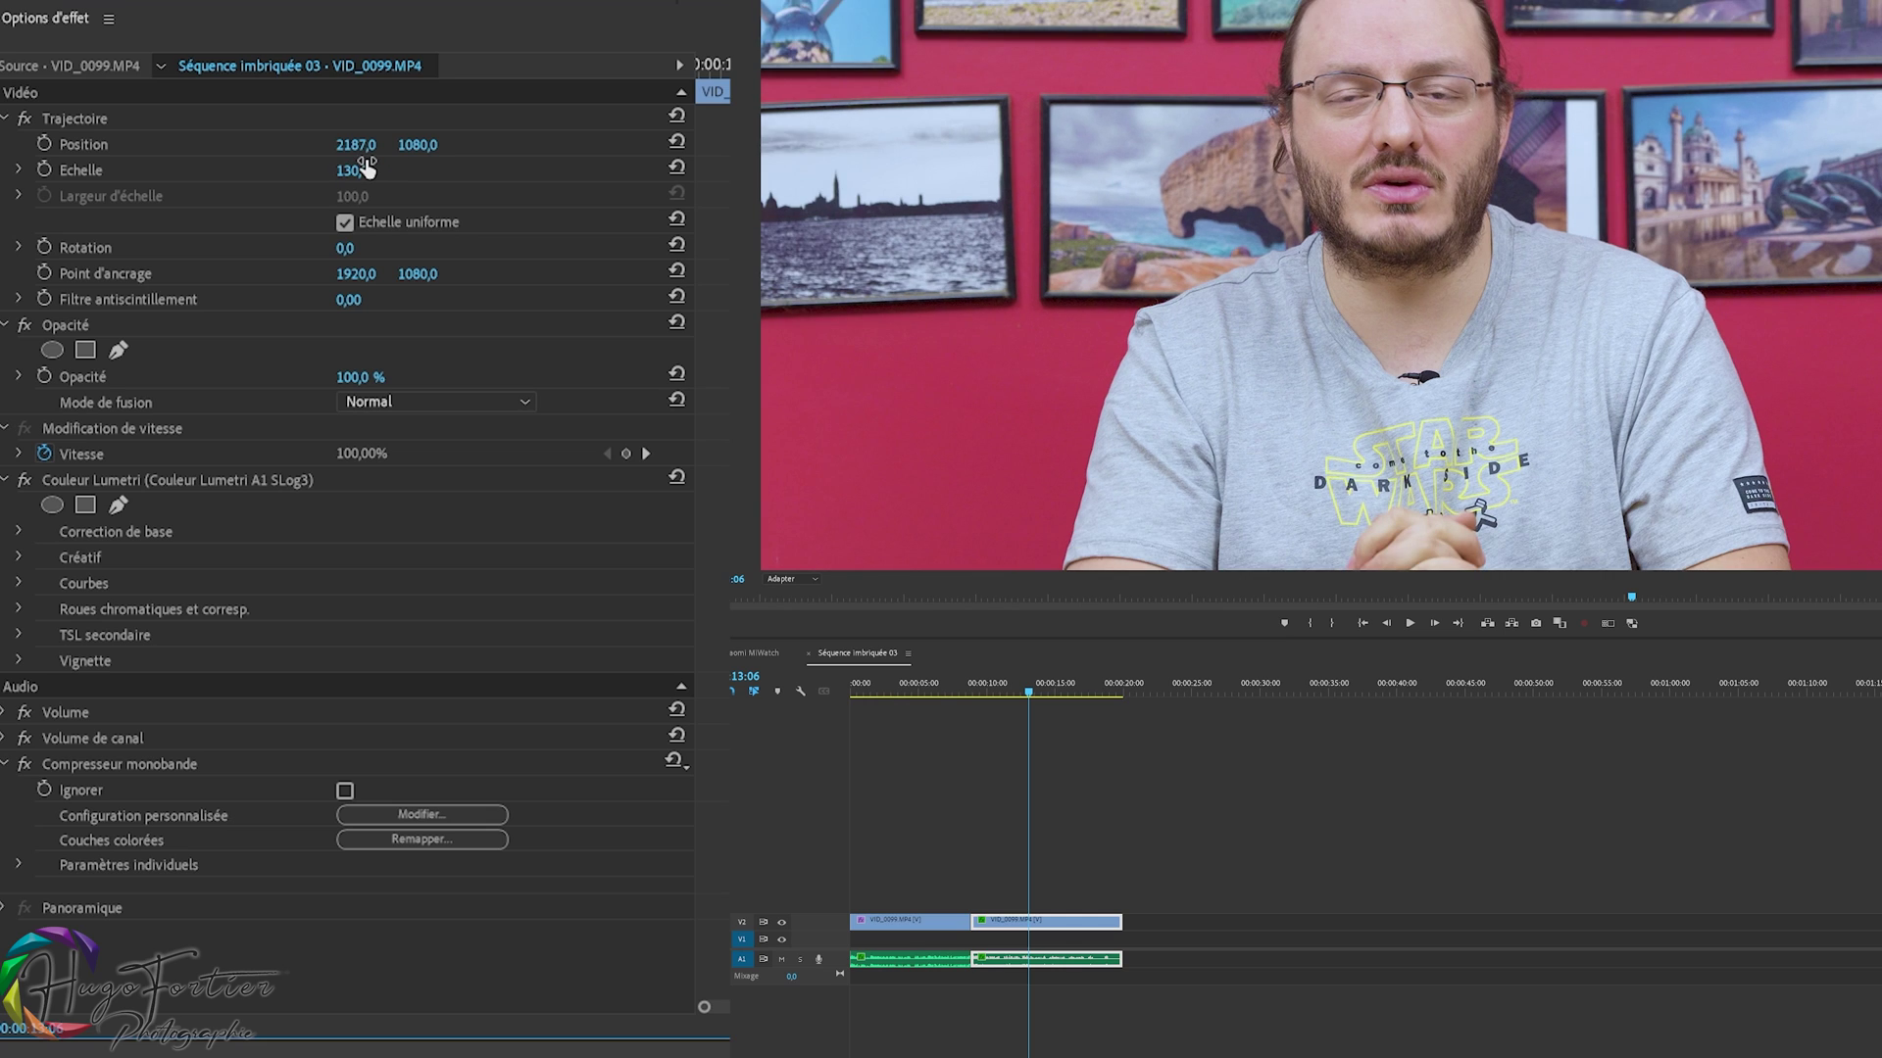
click(361, 170)
text(1)
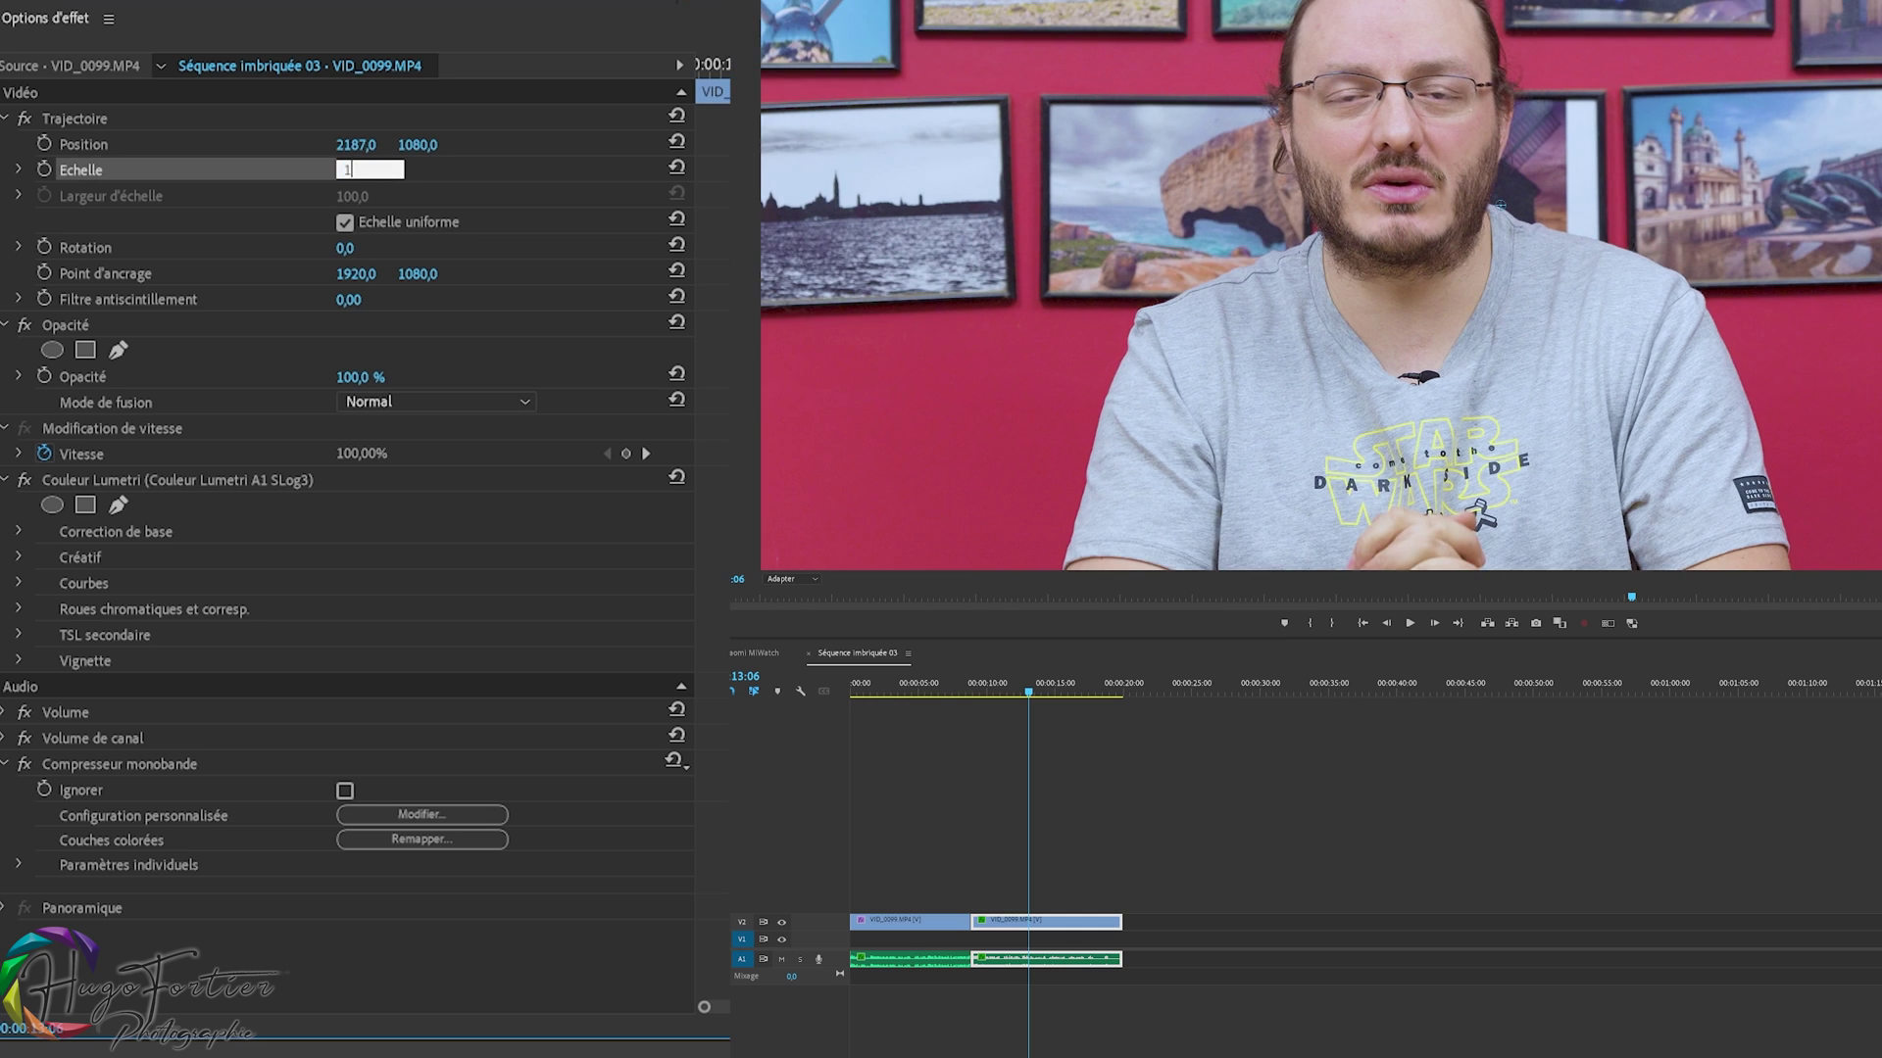
text(80)
key(Return)
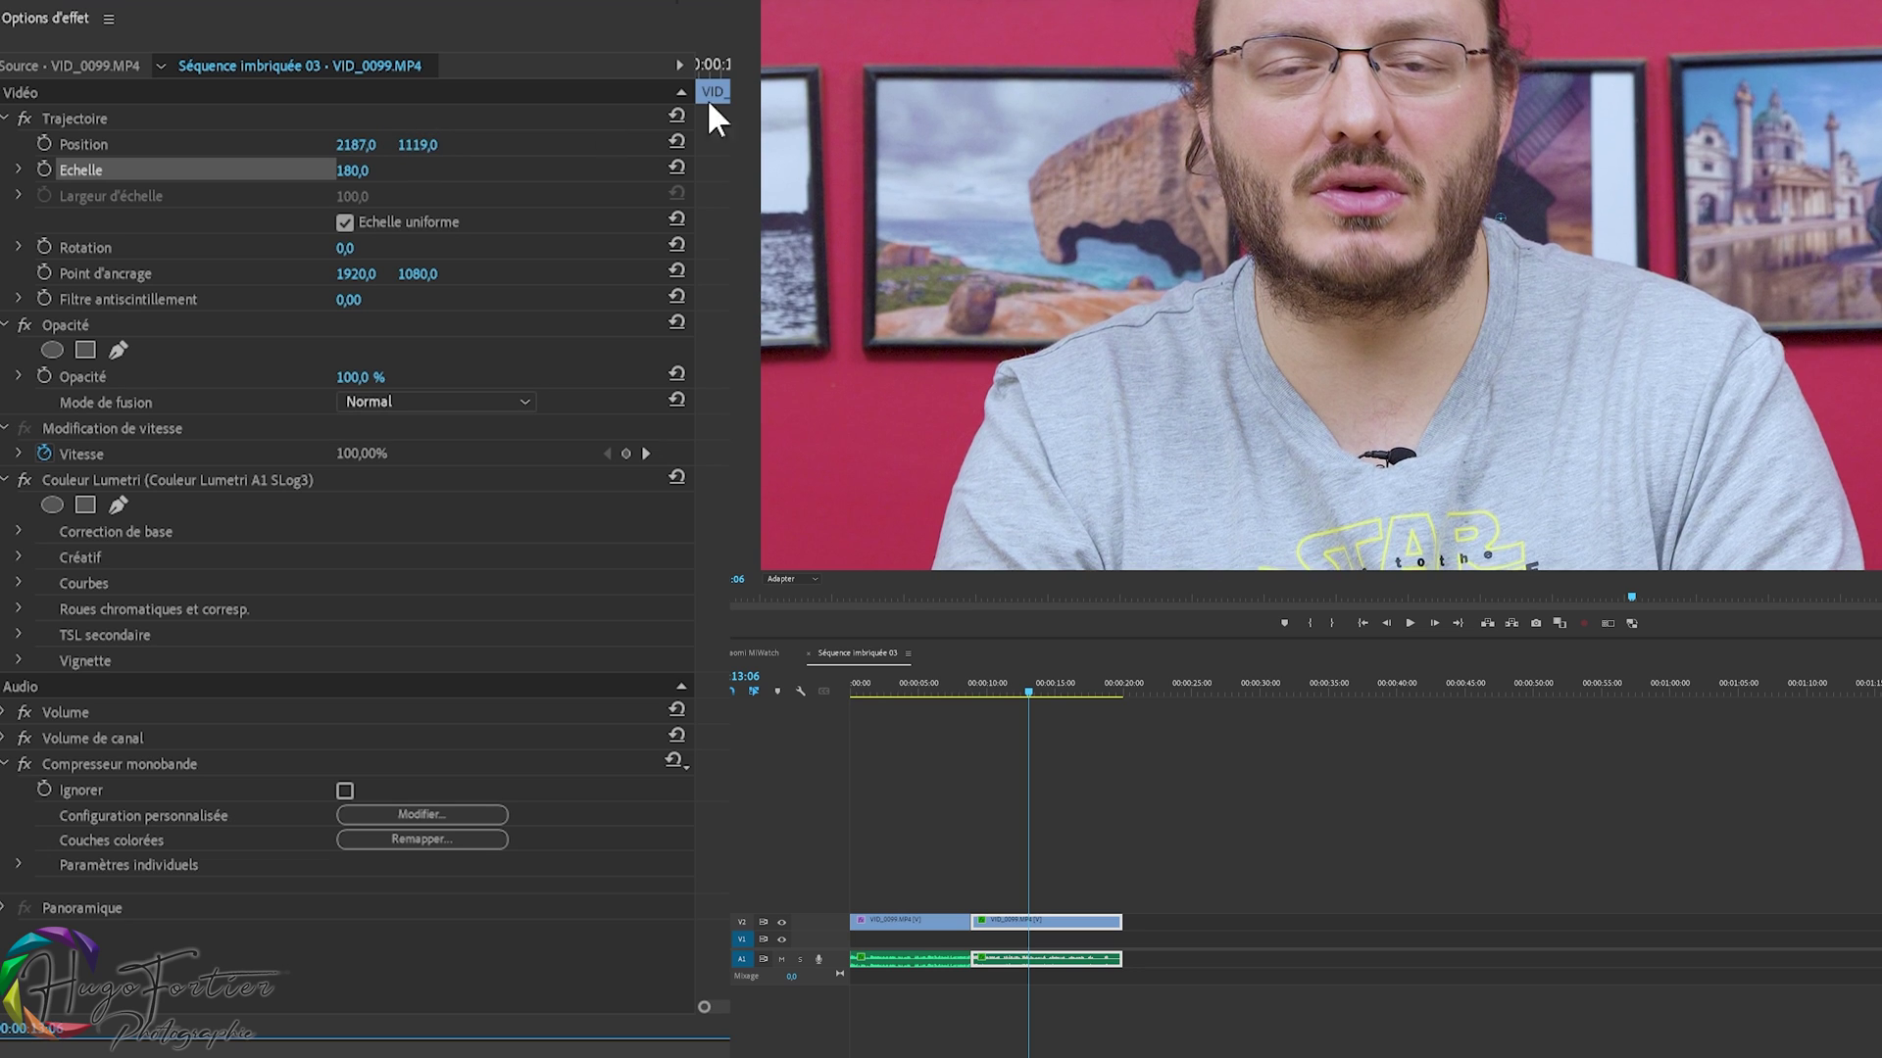
click(913, 645)
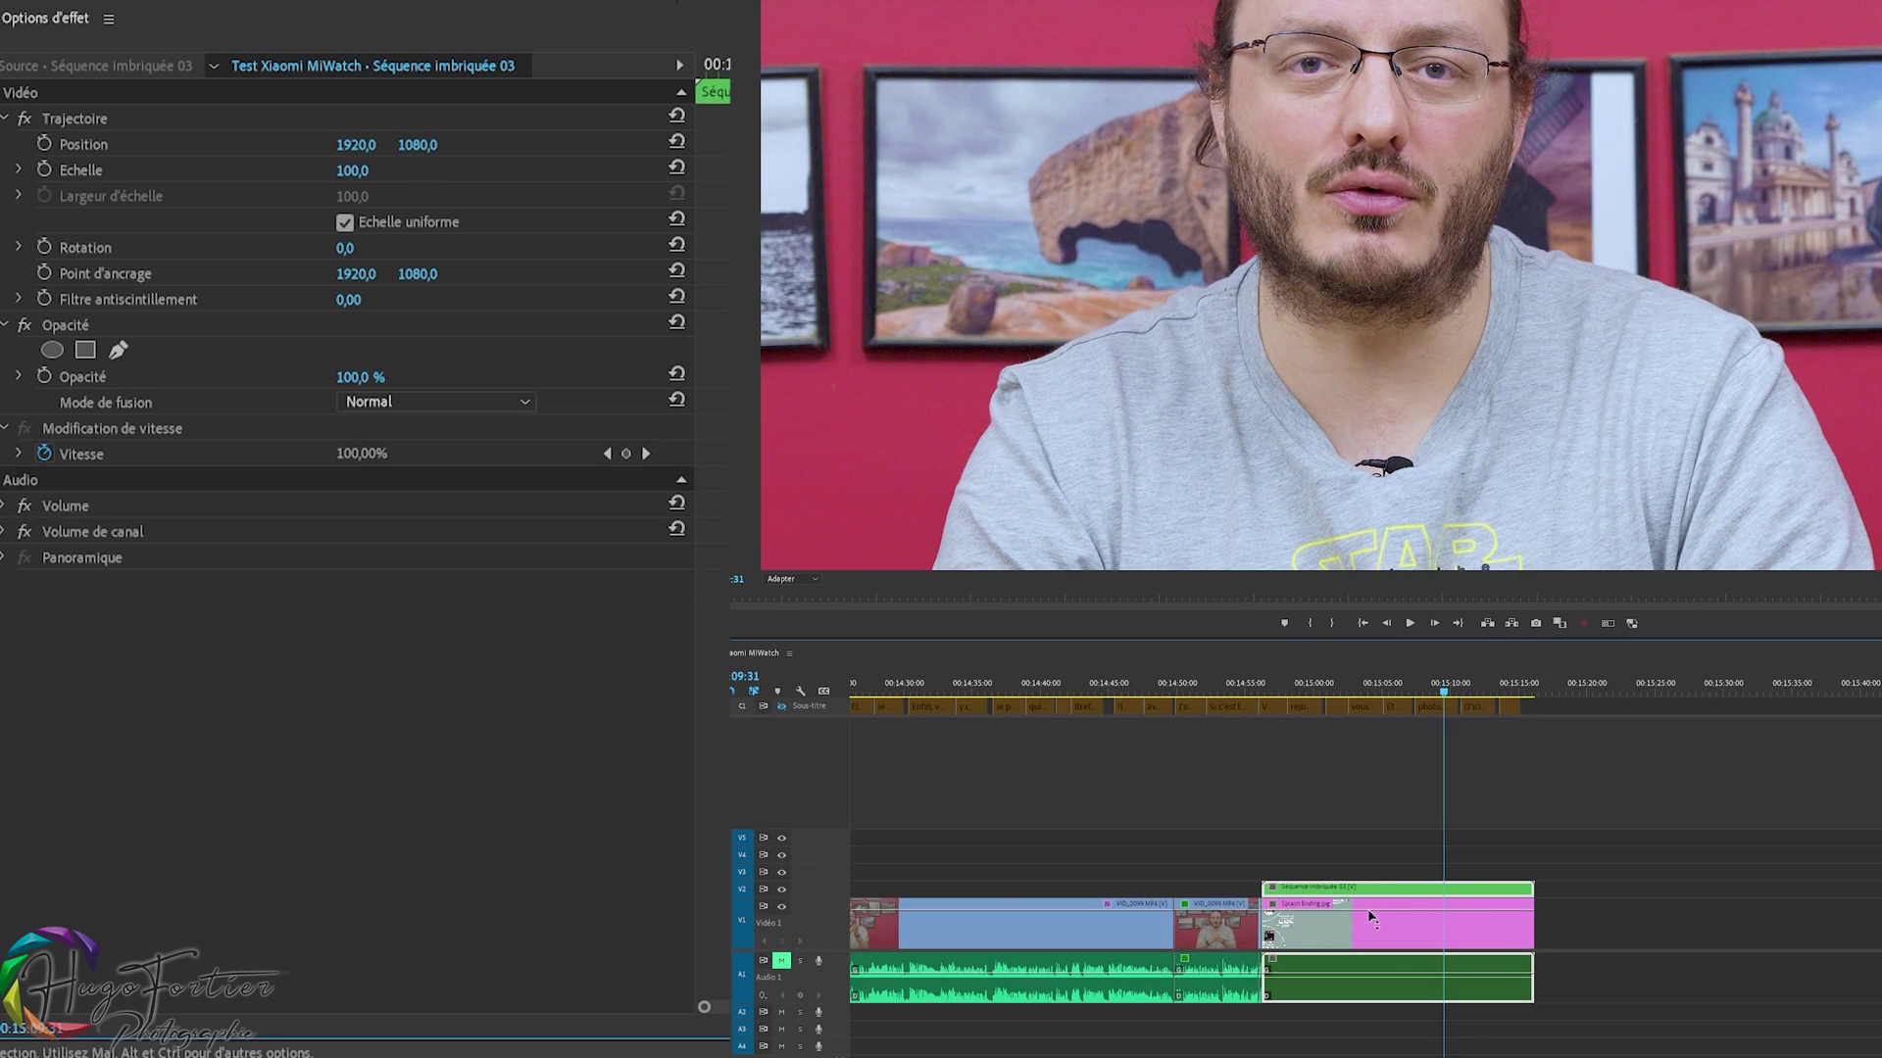
- Scale the nested presenter clip to 45% and review it between 00:14:59 and 00:15:10
click(356, 170)
text(45)
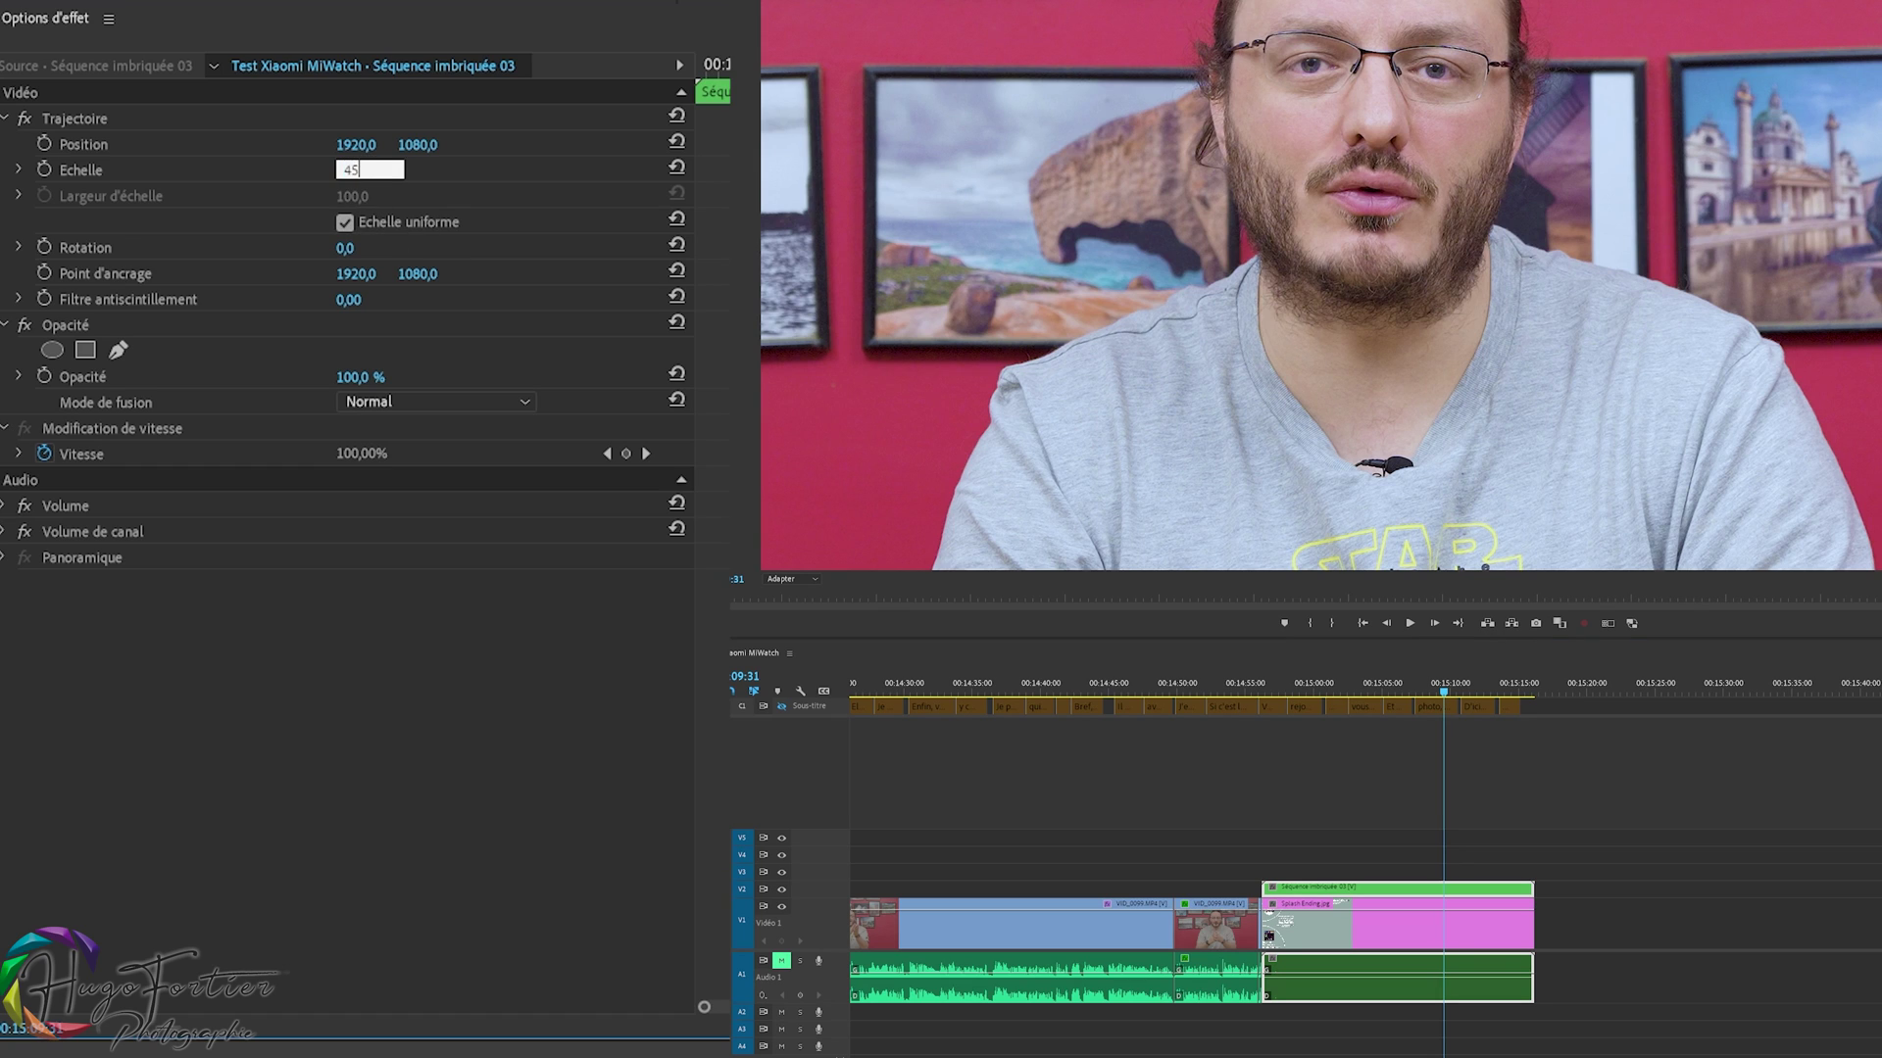
key(Return)
click(1306, 686)
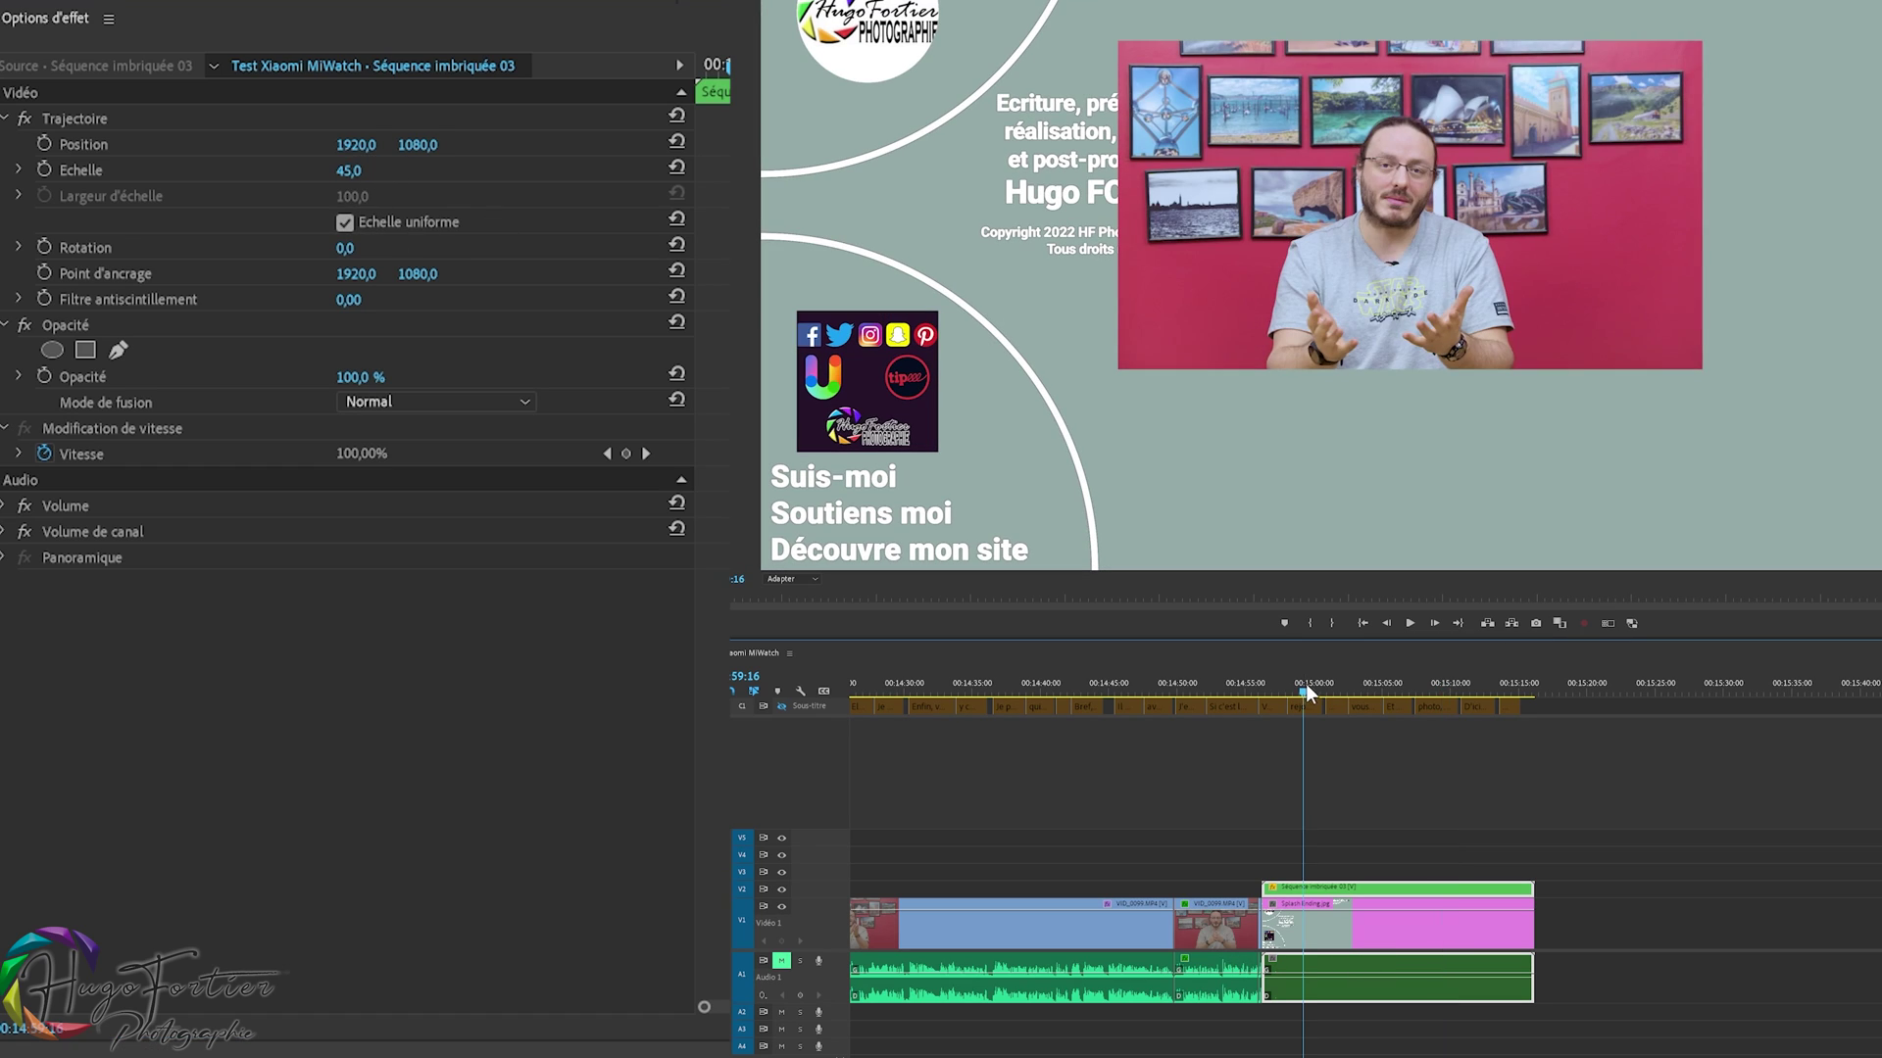
click(1458, 679)
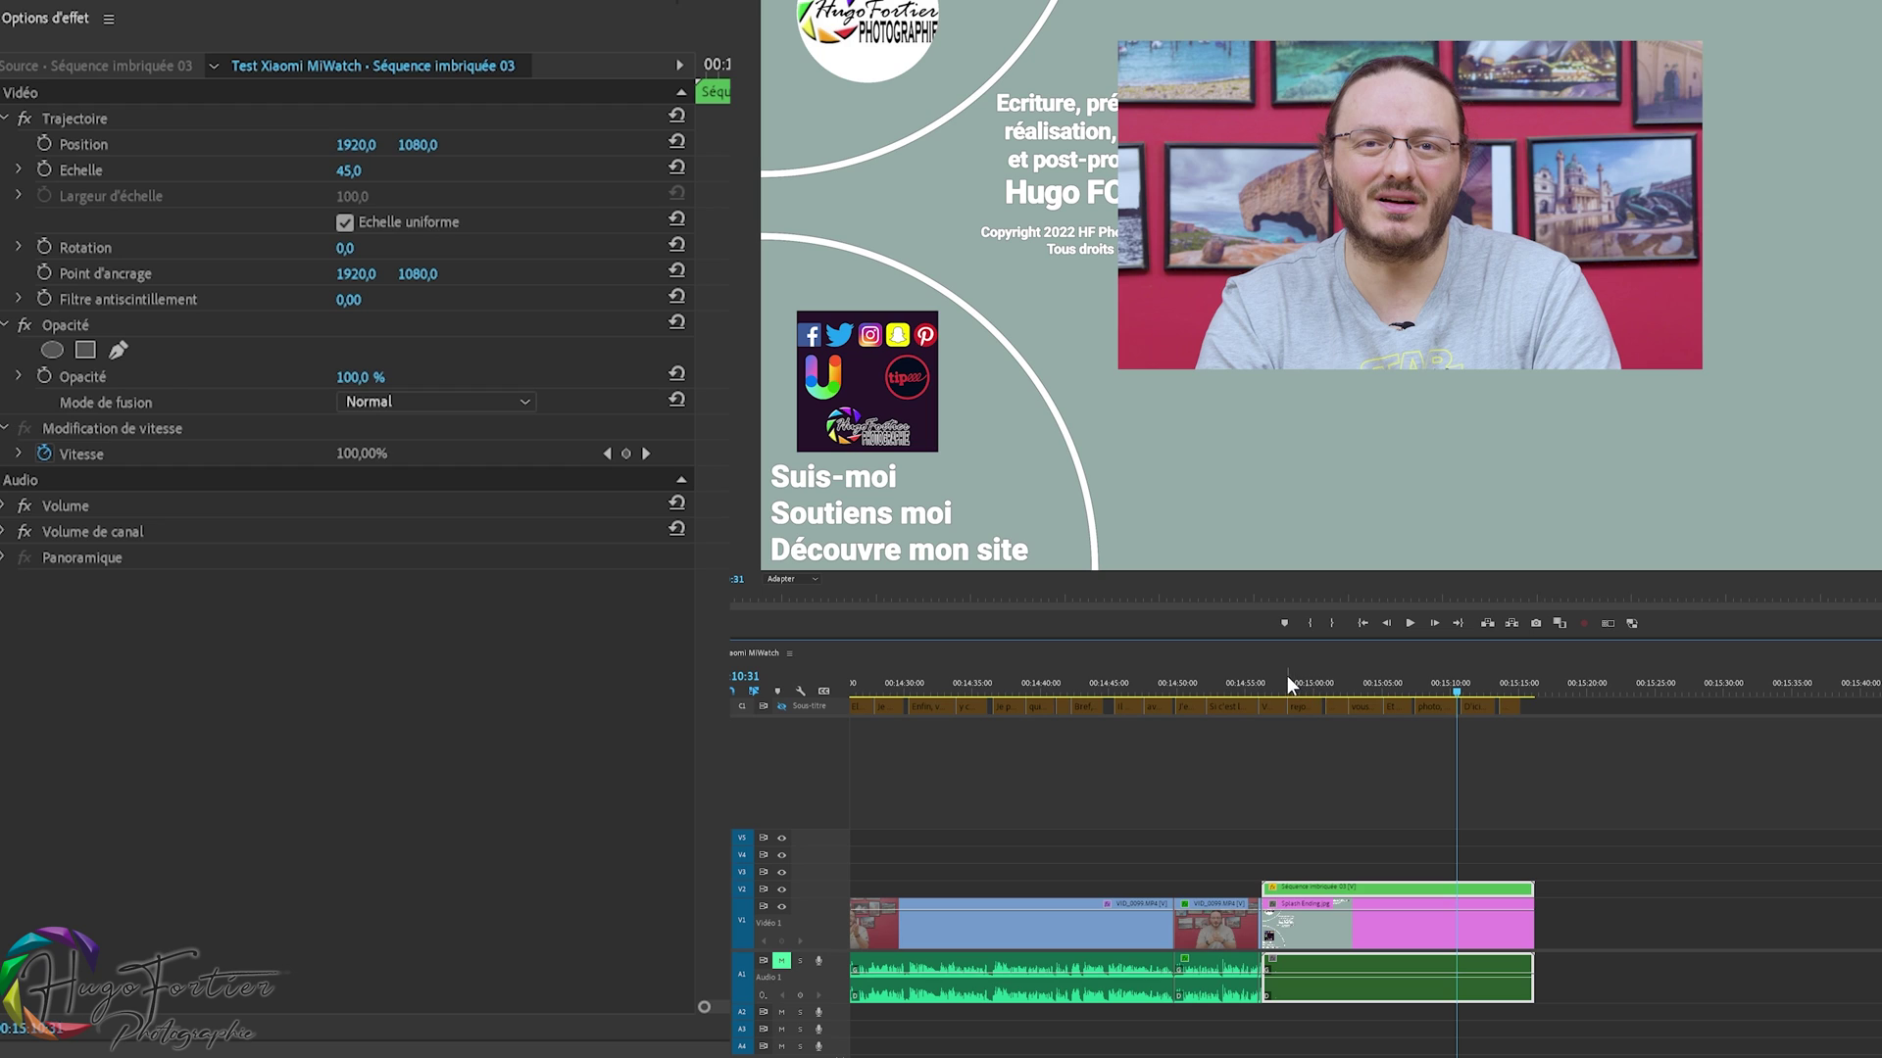
click(1462, 681)
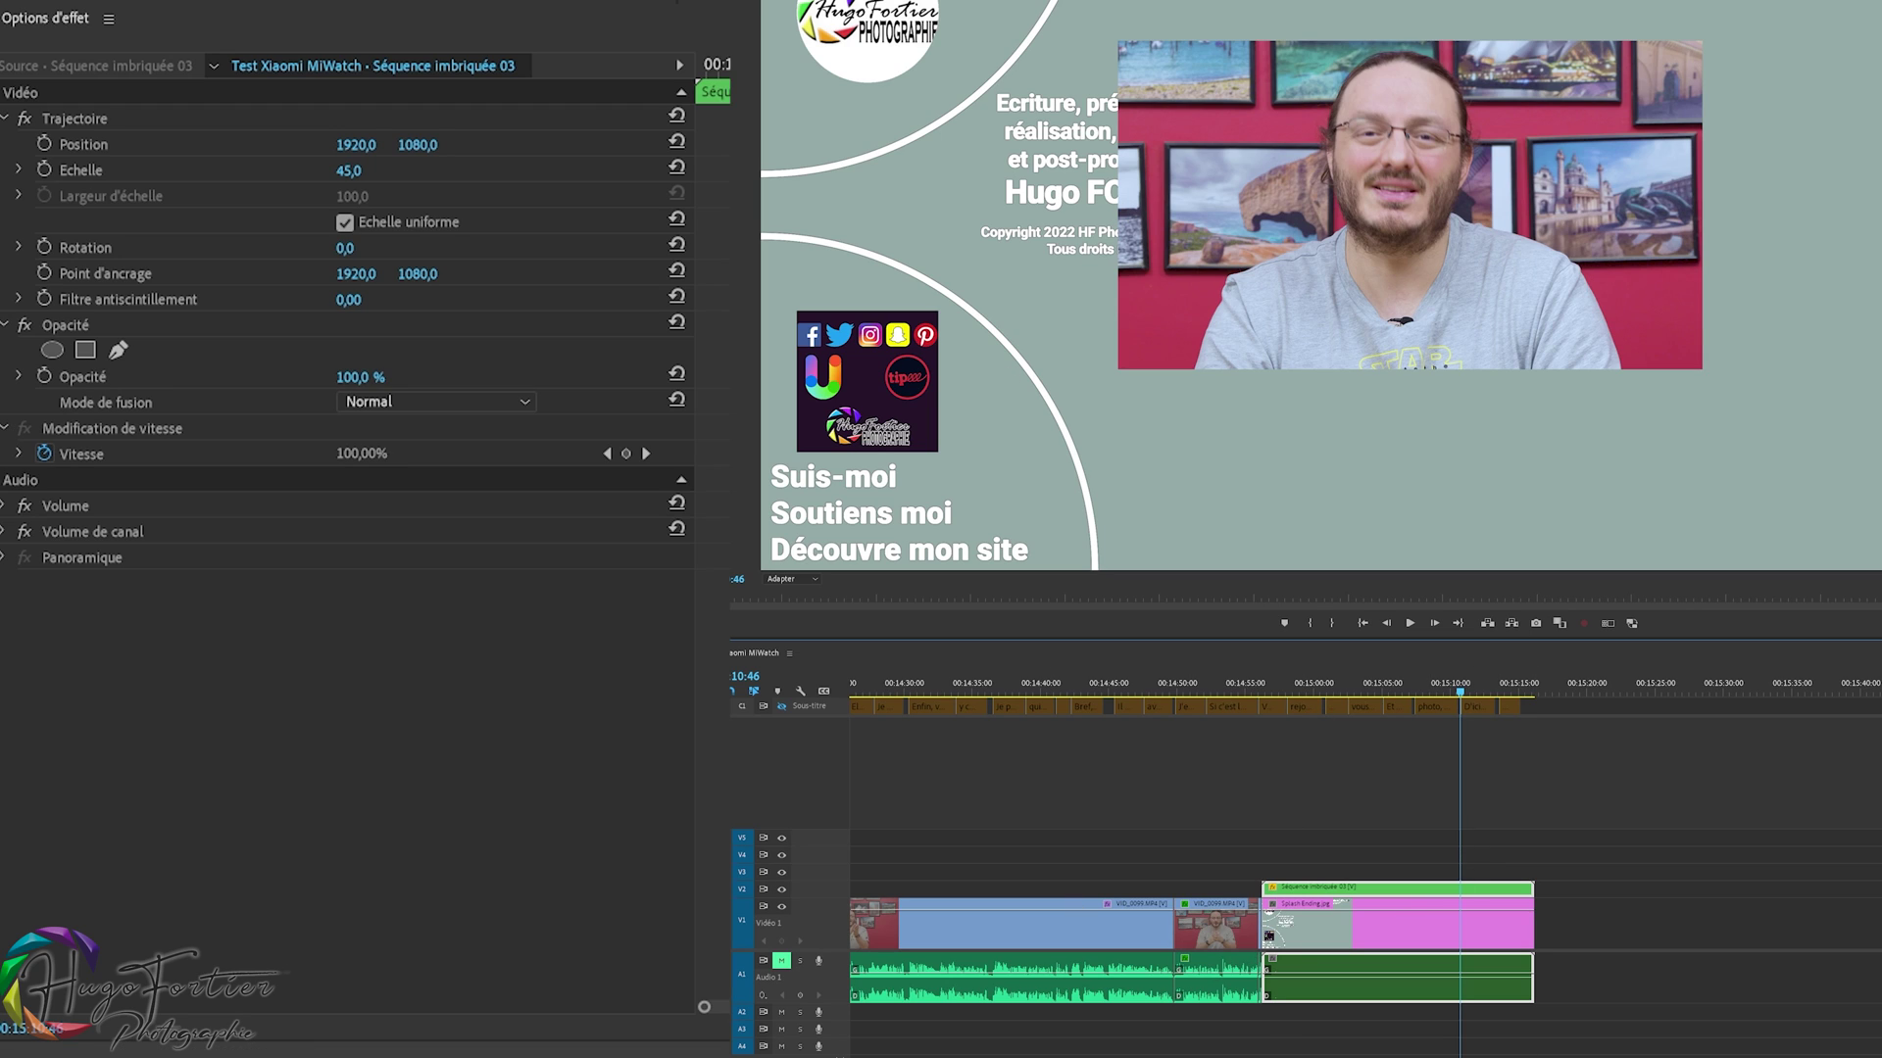
click(1320, 686)
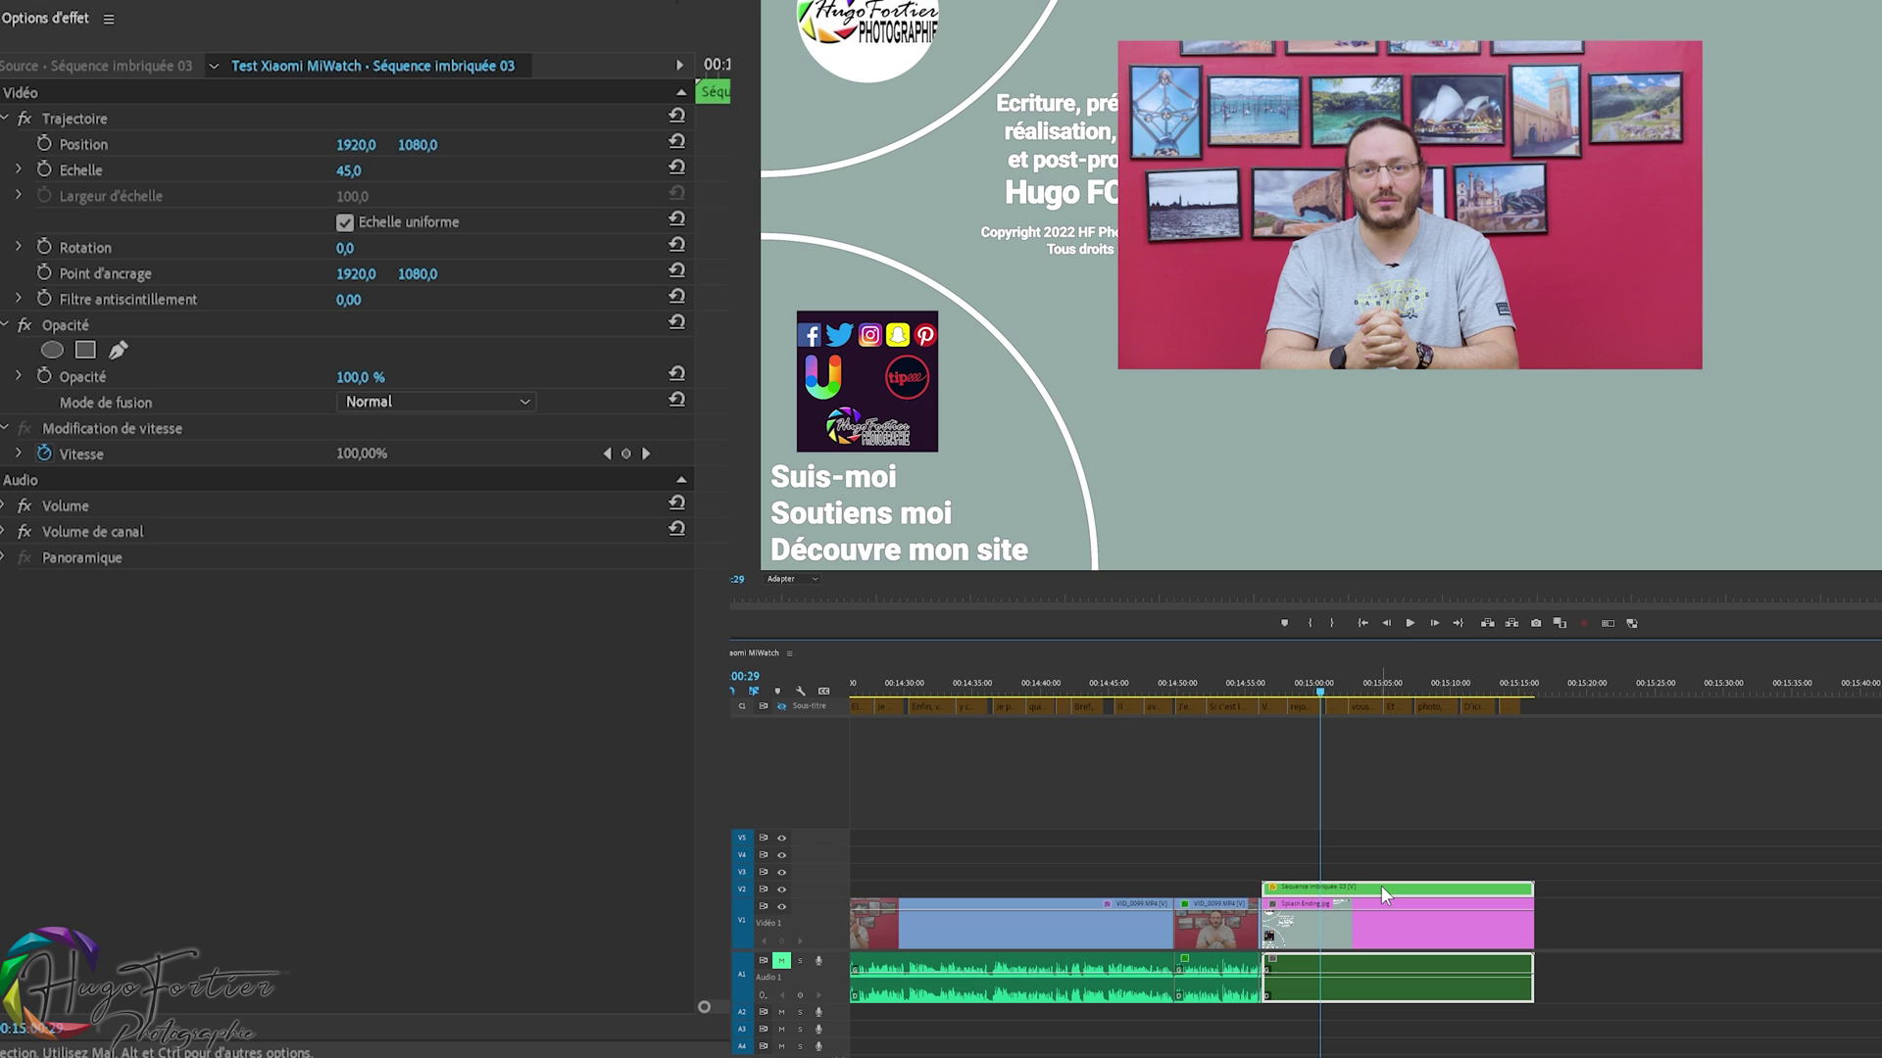
- Set the nested clip's horizontal position to 2977 and push the inset into the lower-right corner
click(294, 144)
click(356, 144)
text(2977)
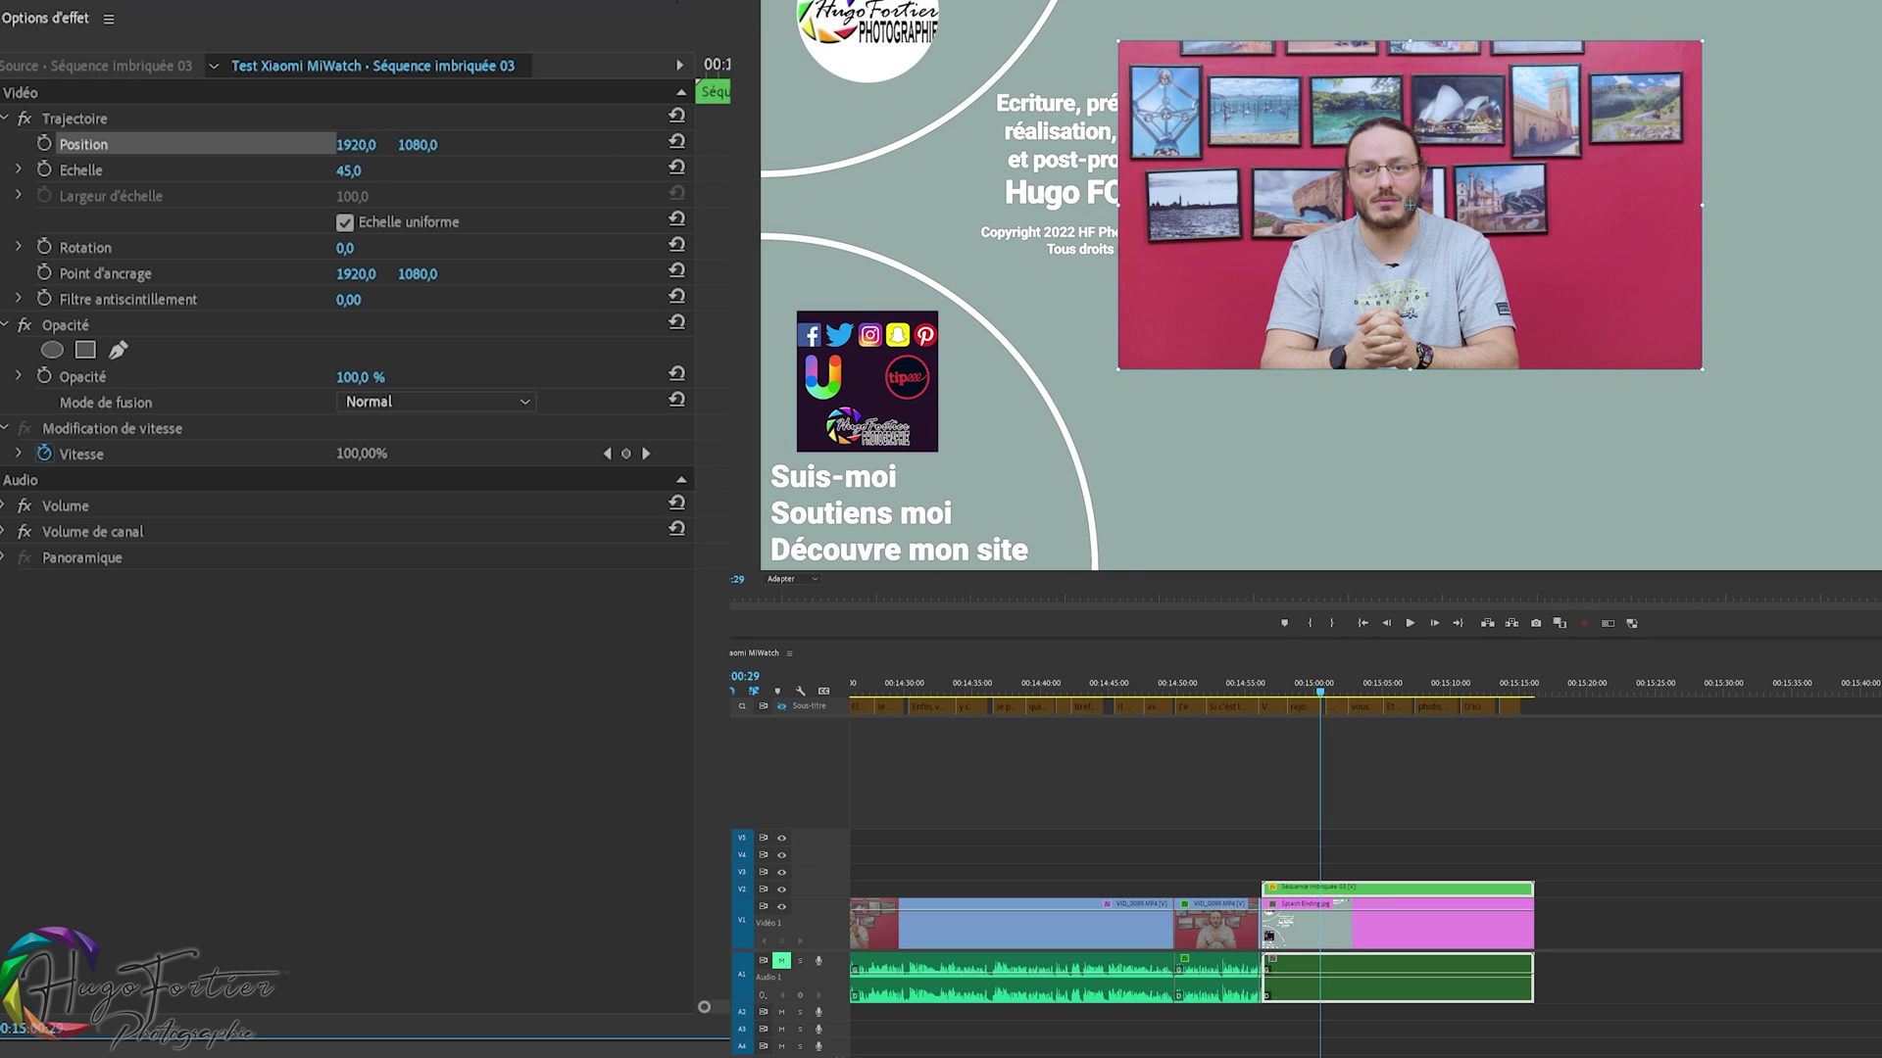
key(Return)
drag(416, 144, 1166, 692)
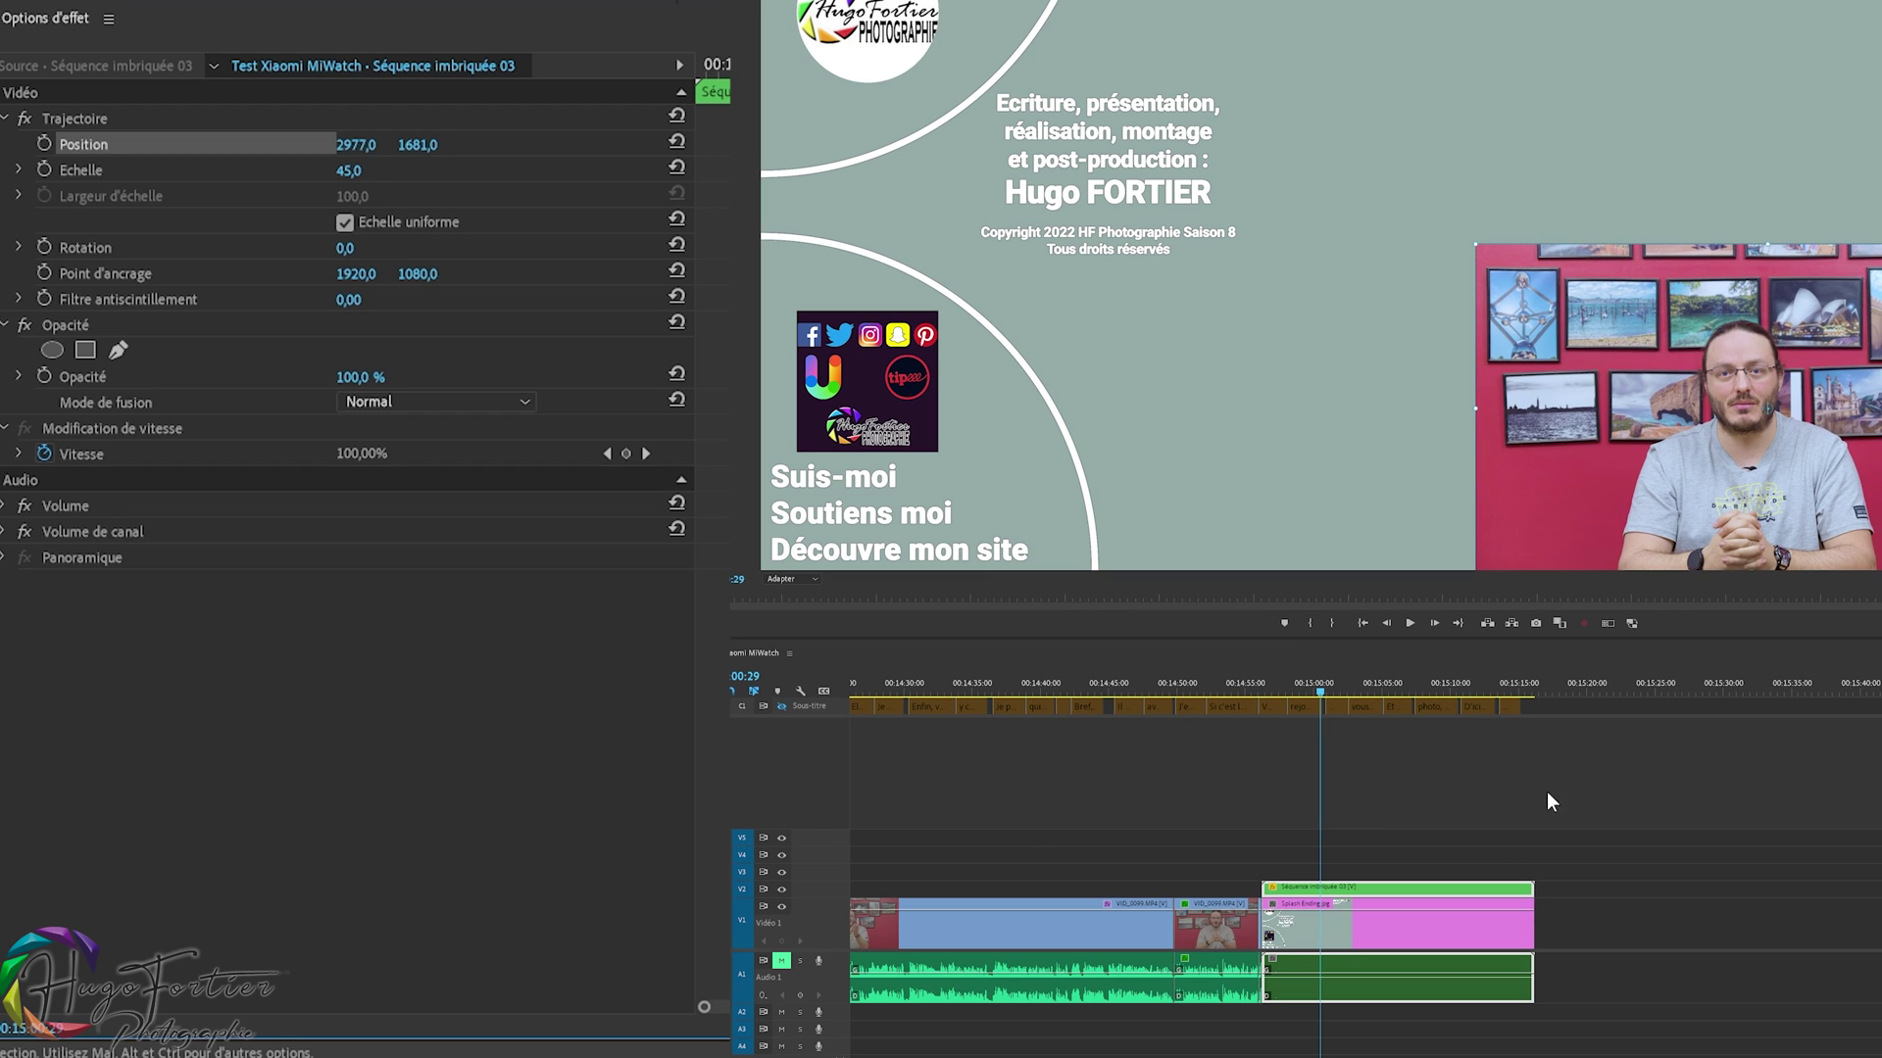
click(1443, 683)
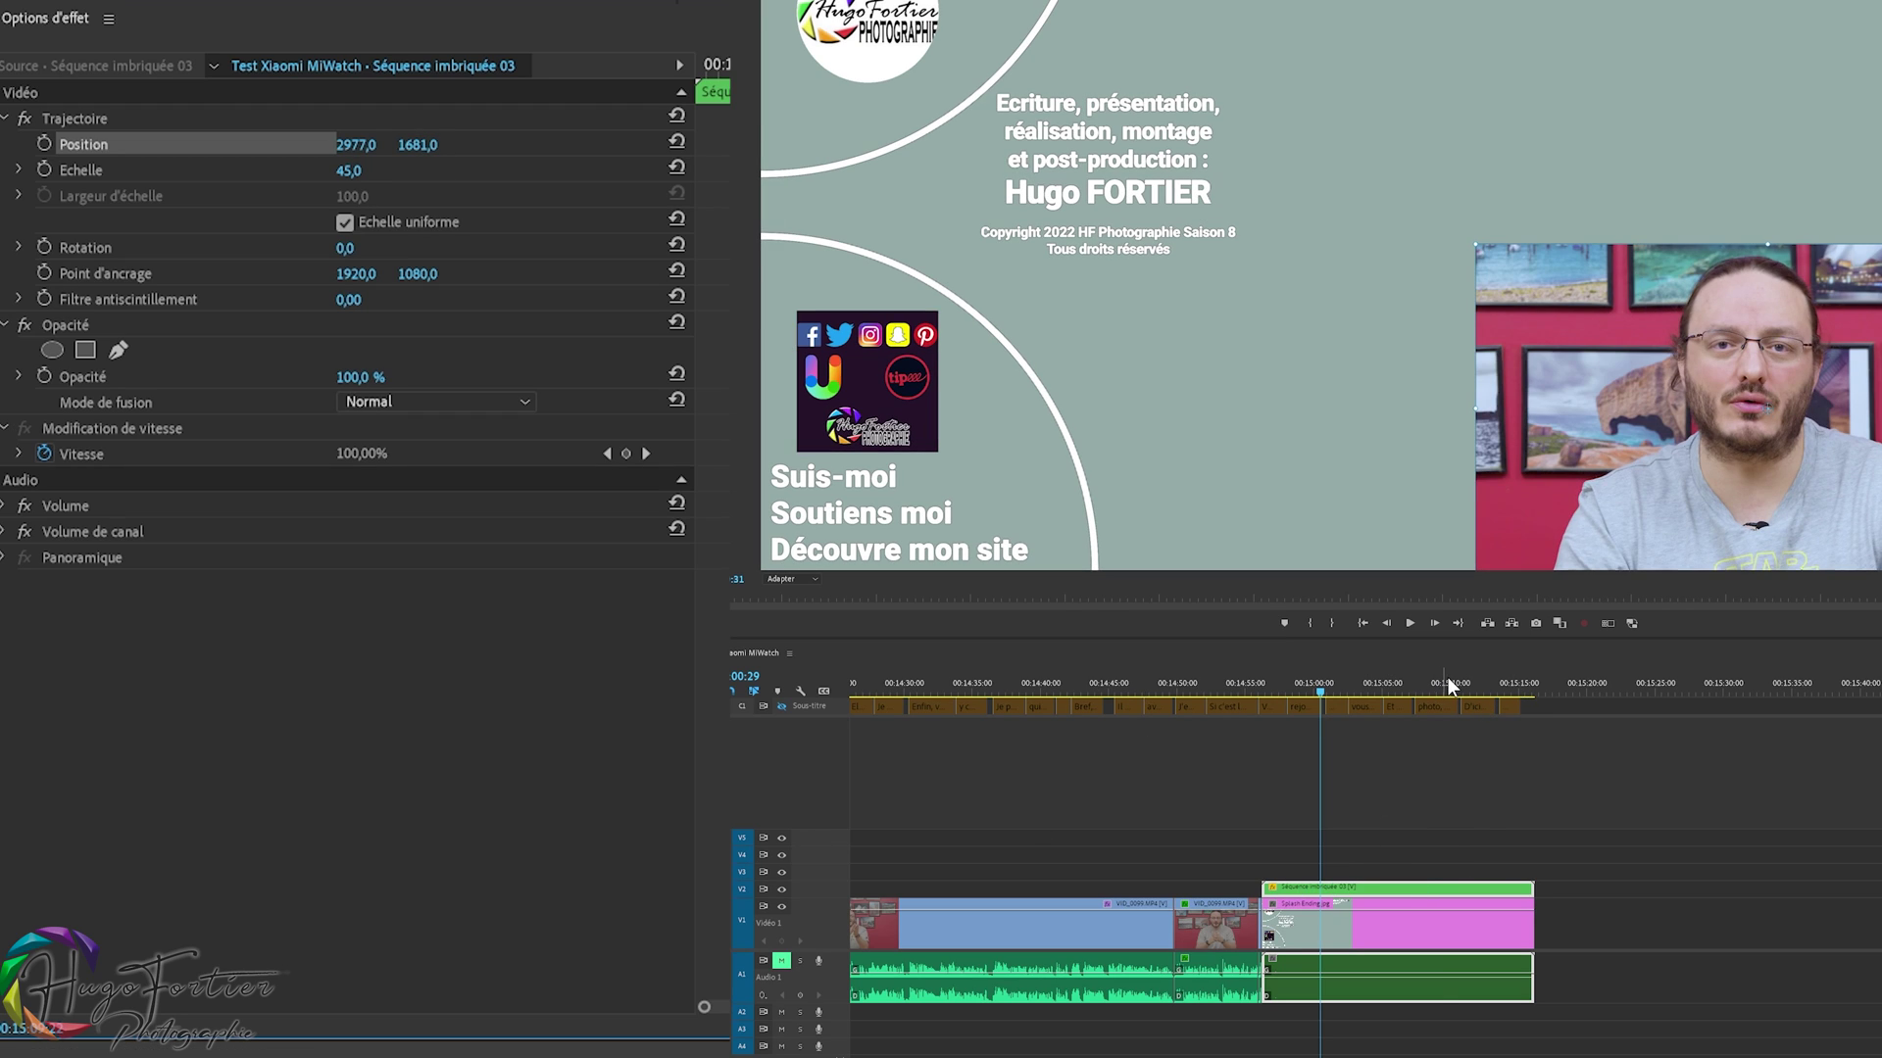
click(1666, 828)
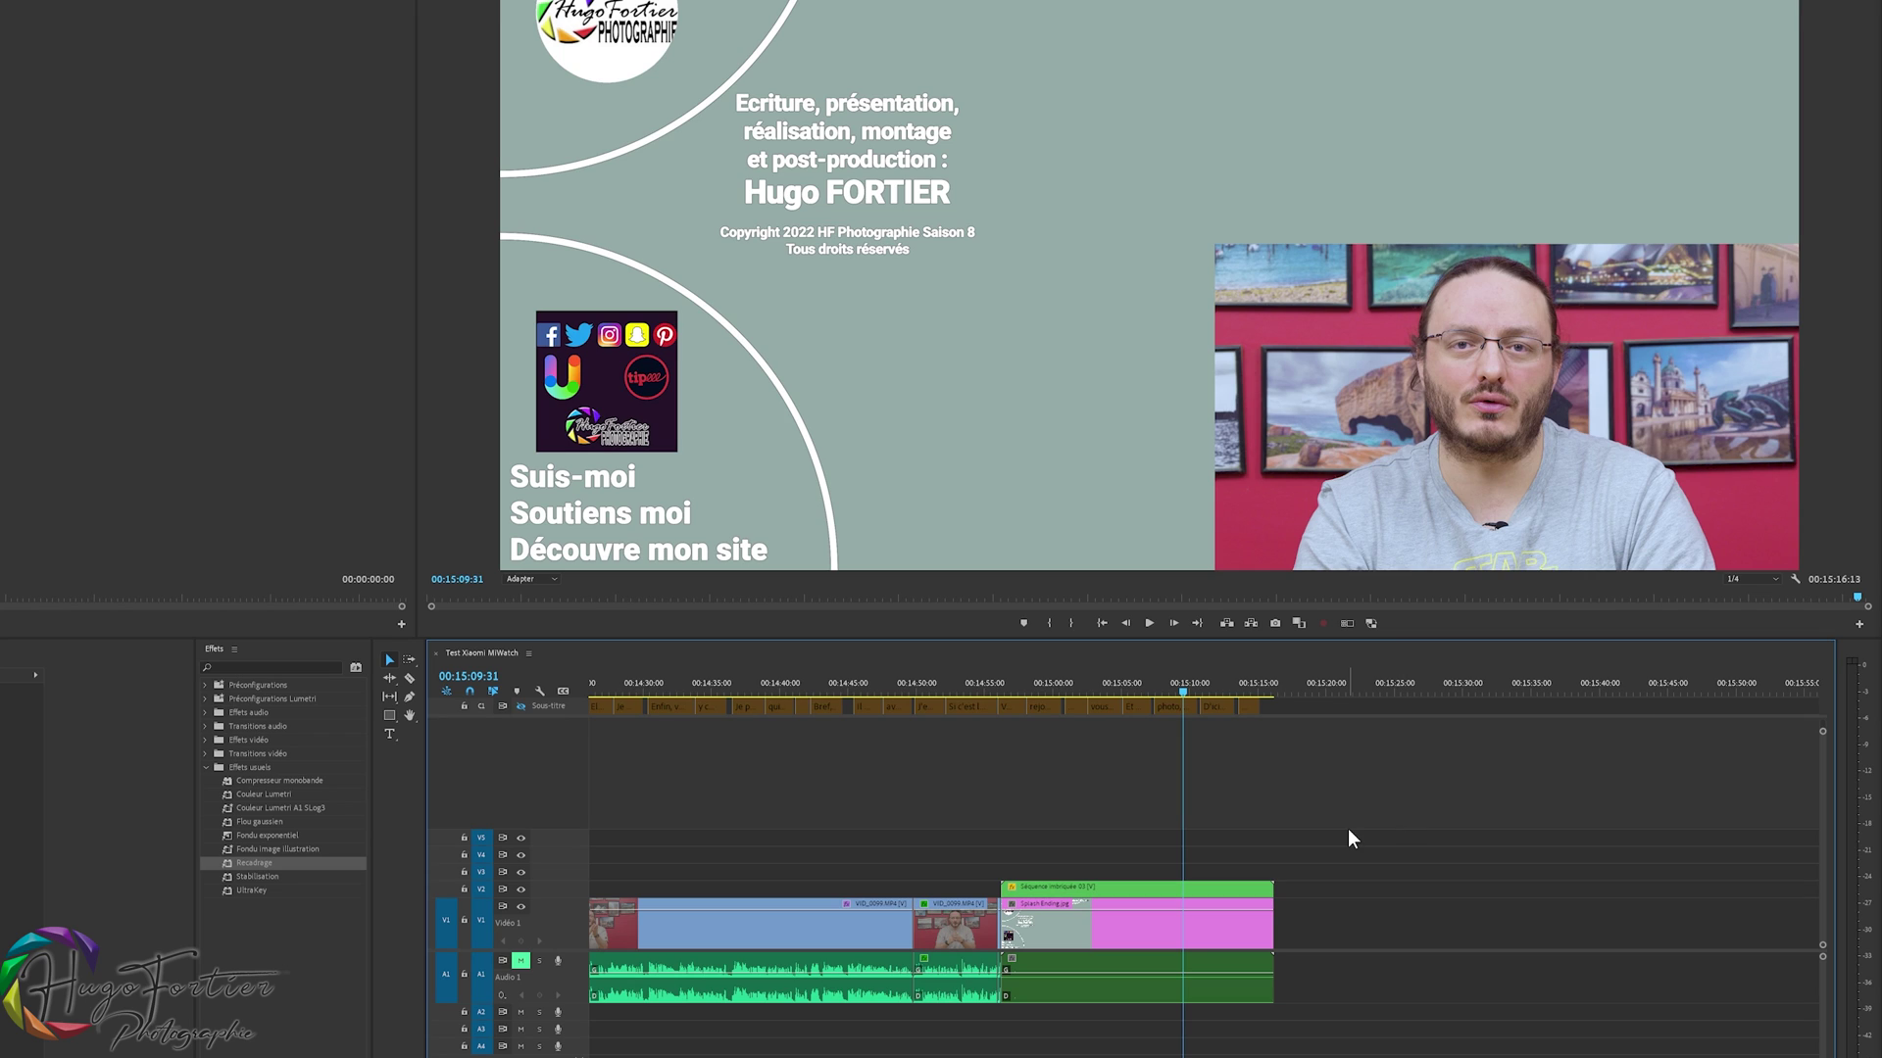
click(1123, 893)
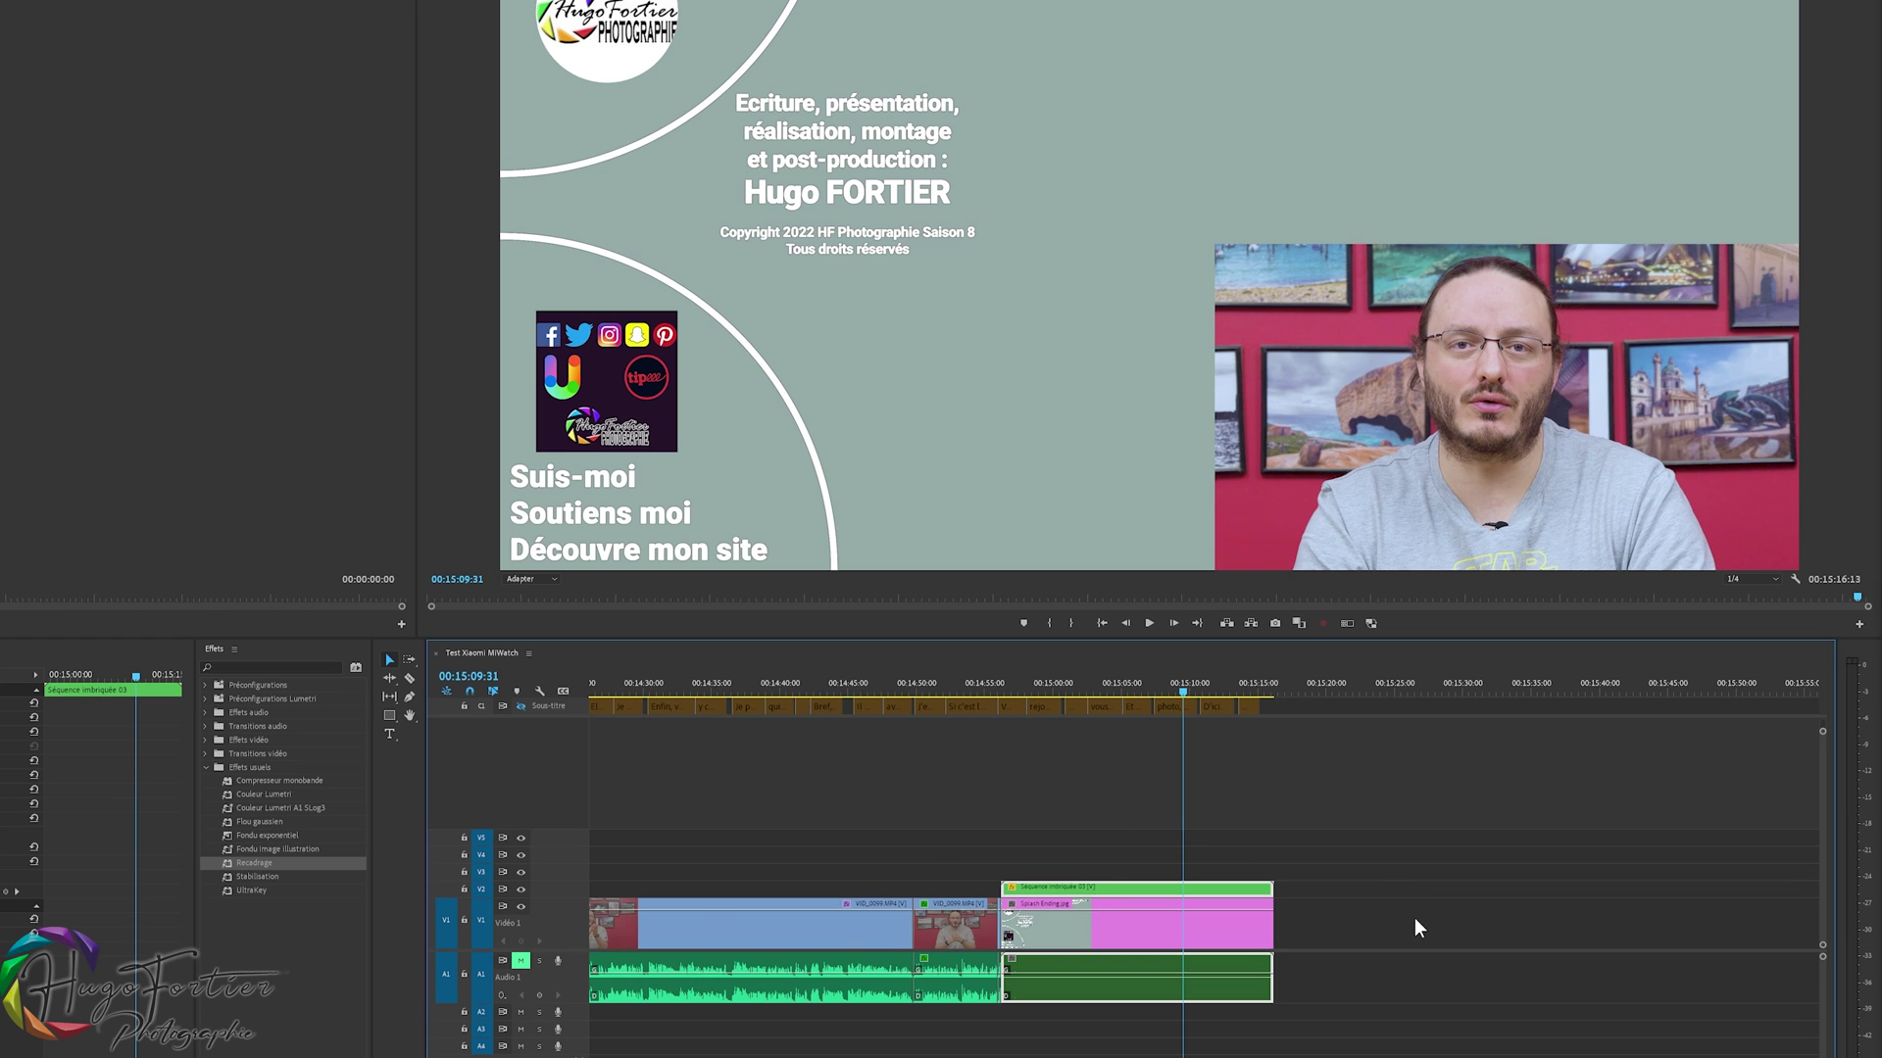
mouse_move(1119, 680)
mouse_down()
mouse_move(1054, 680)
mouse_move(1209, 685)
mouse_up()
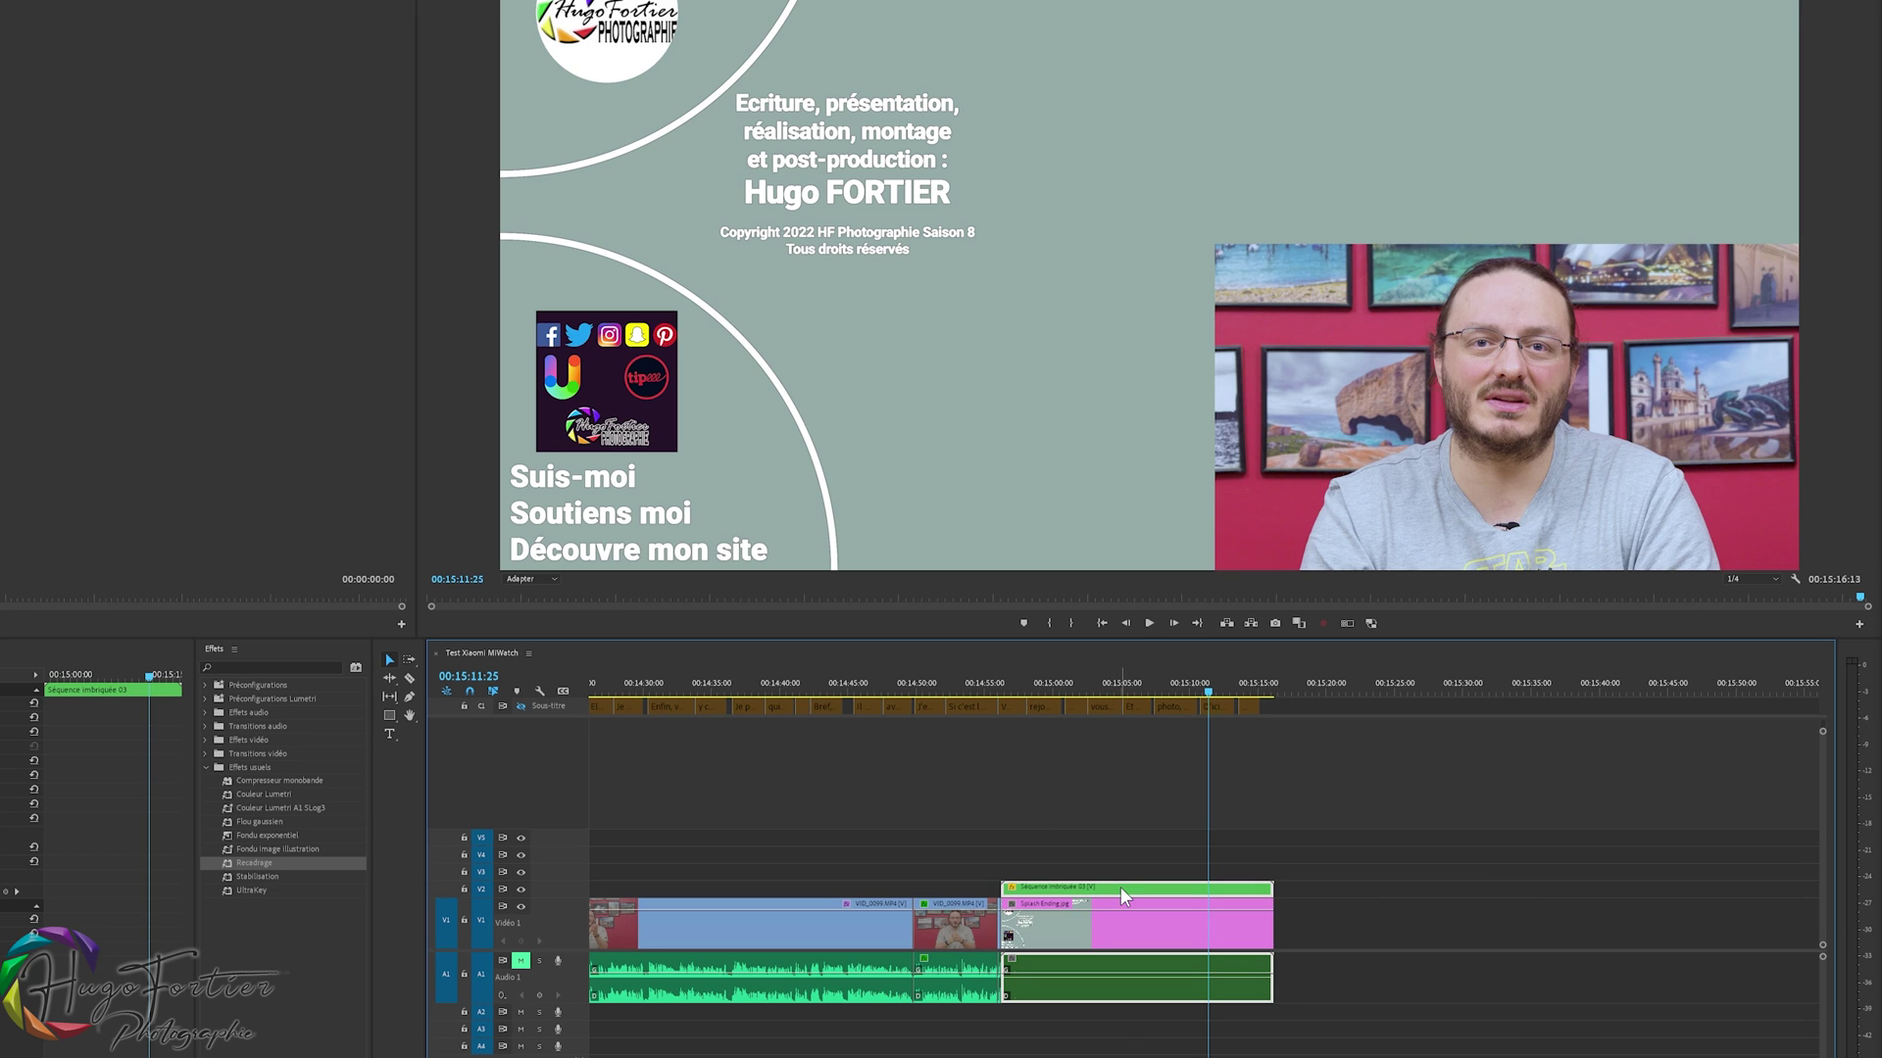
click(1092, 679)
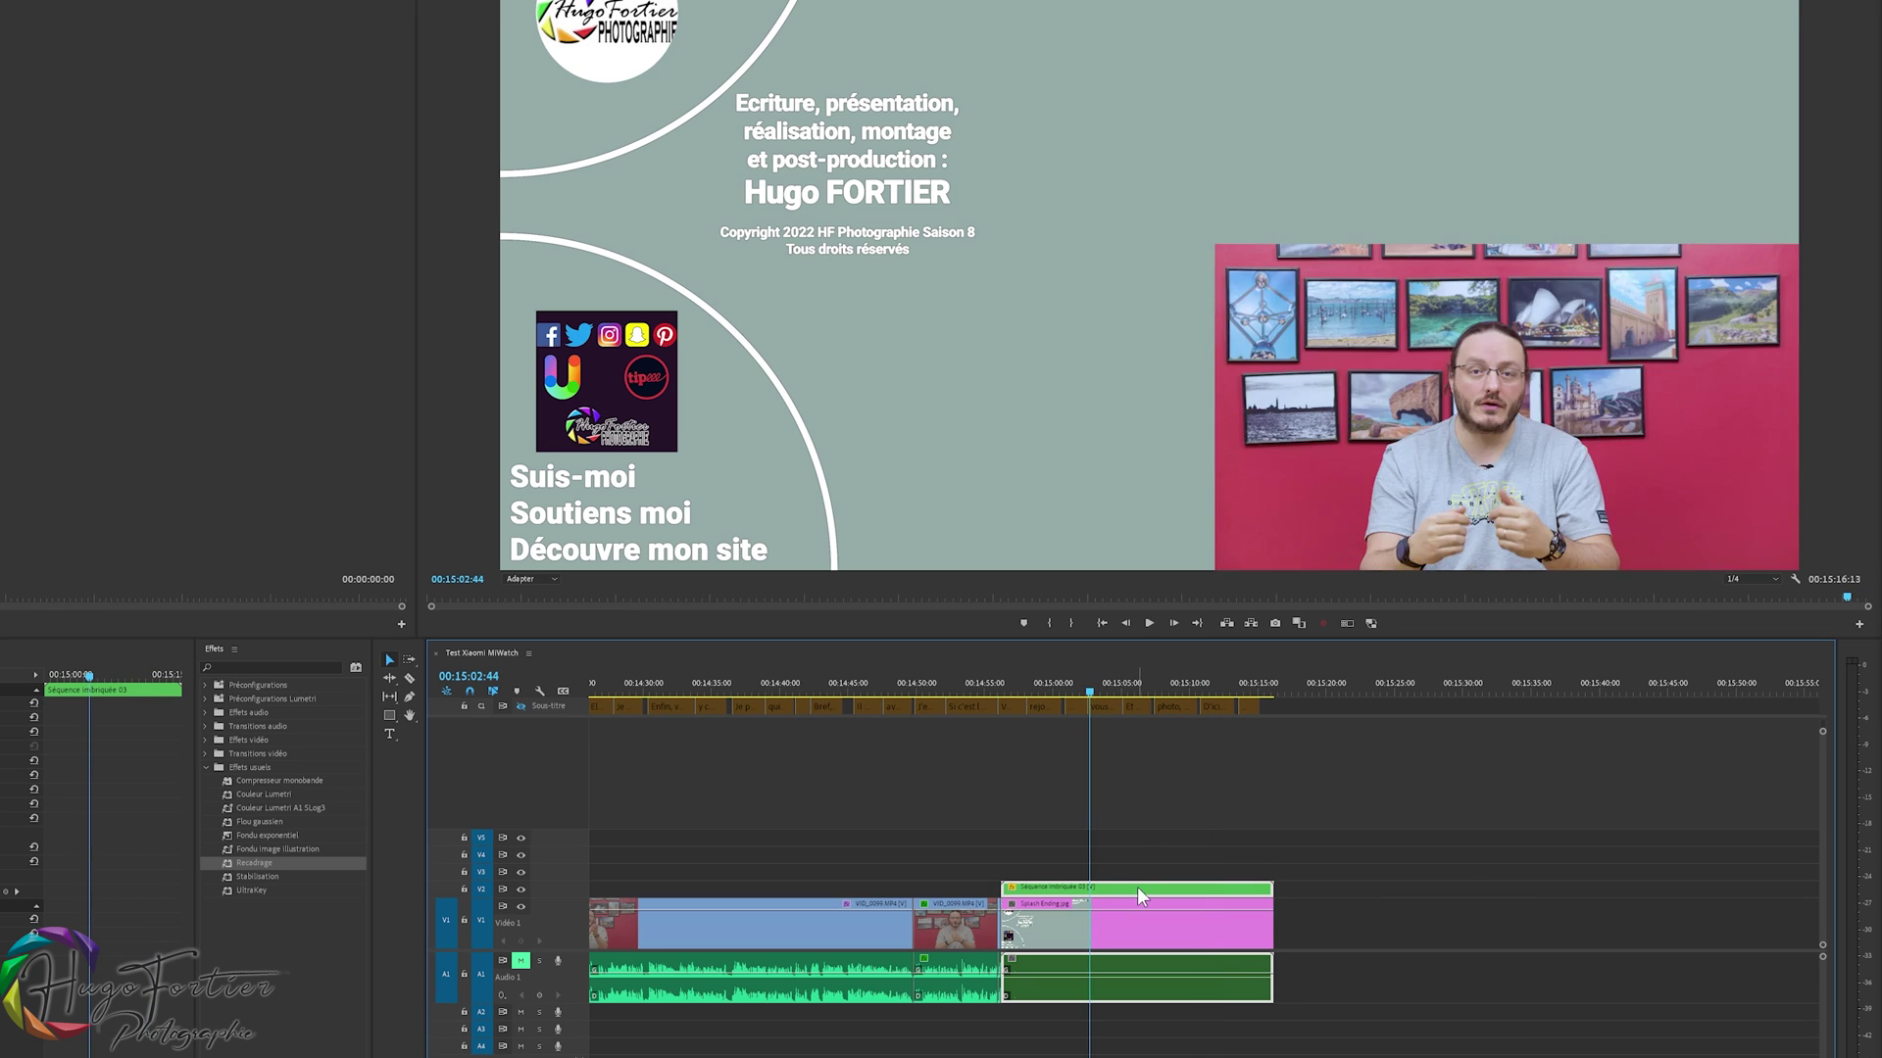
- Split the nested clip at 00:15:02:44 and 00:15:04:45 and delete the piece between
key(ctrl+k)
key(Down)
key(ctrl+k)
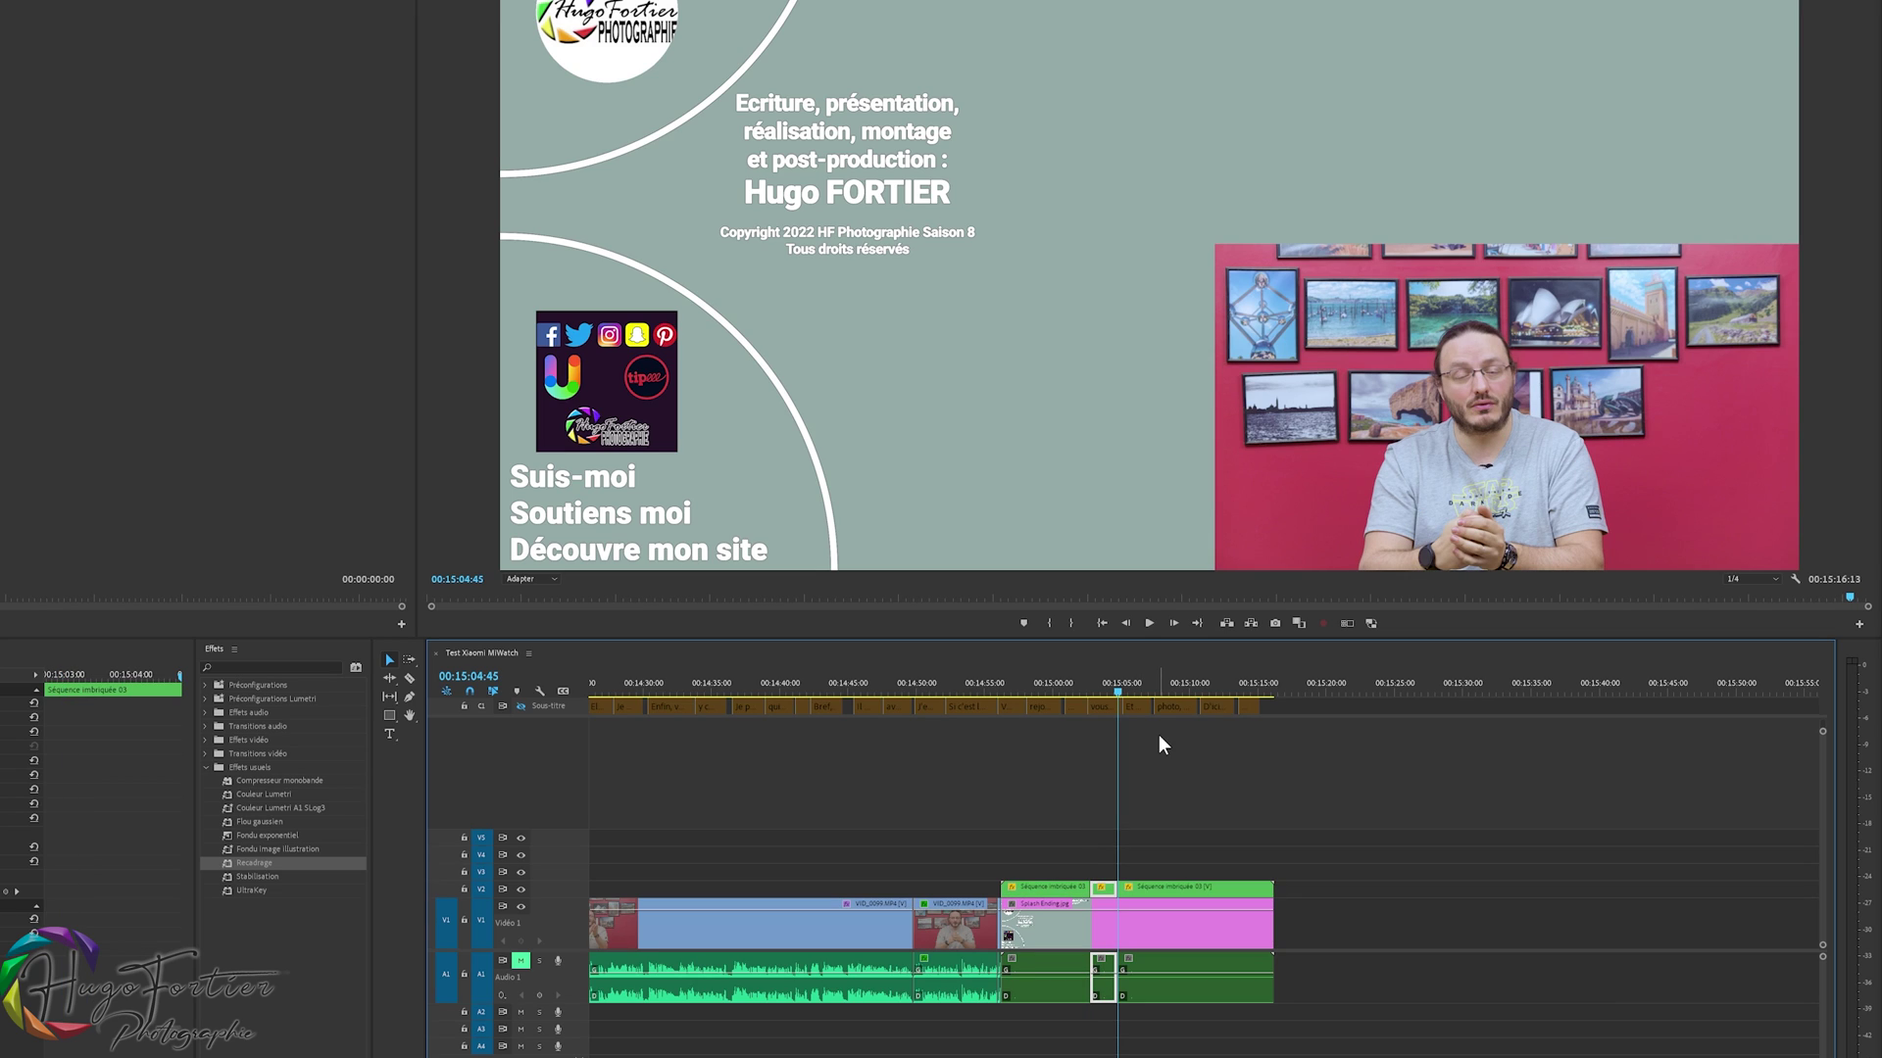
click(1109, 888)
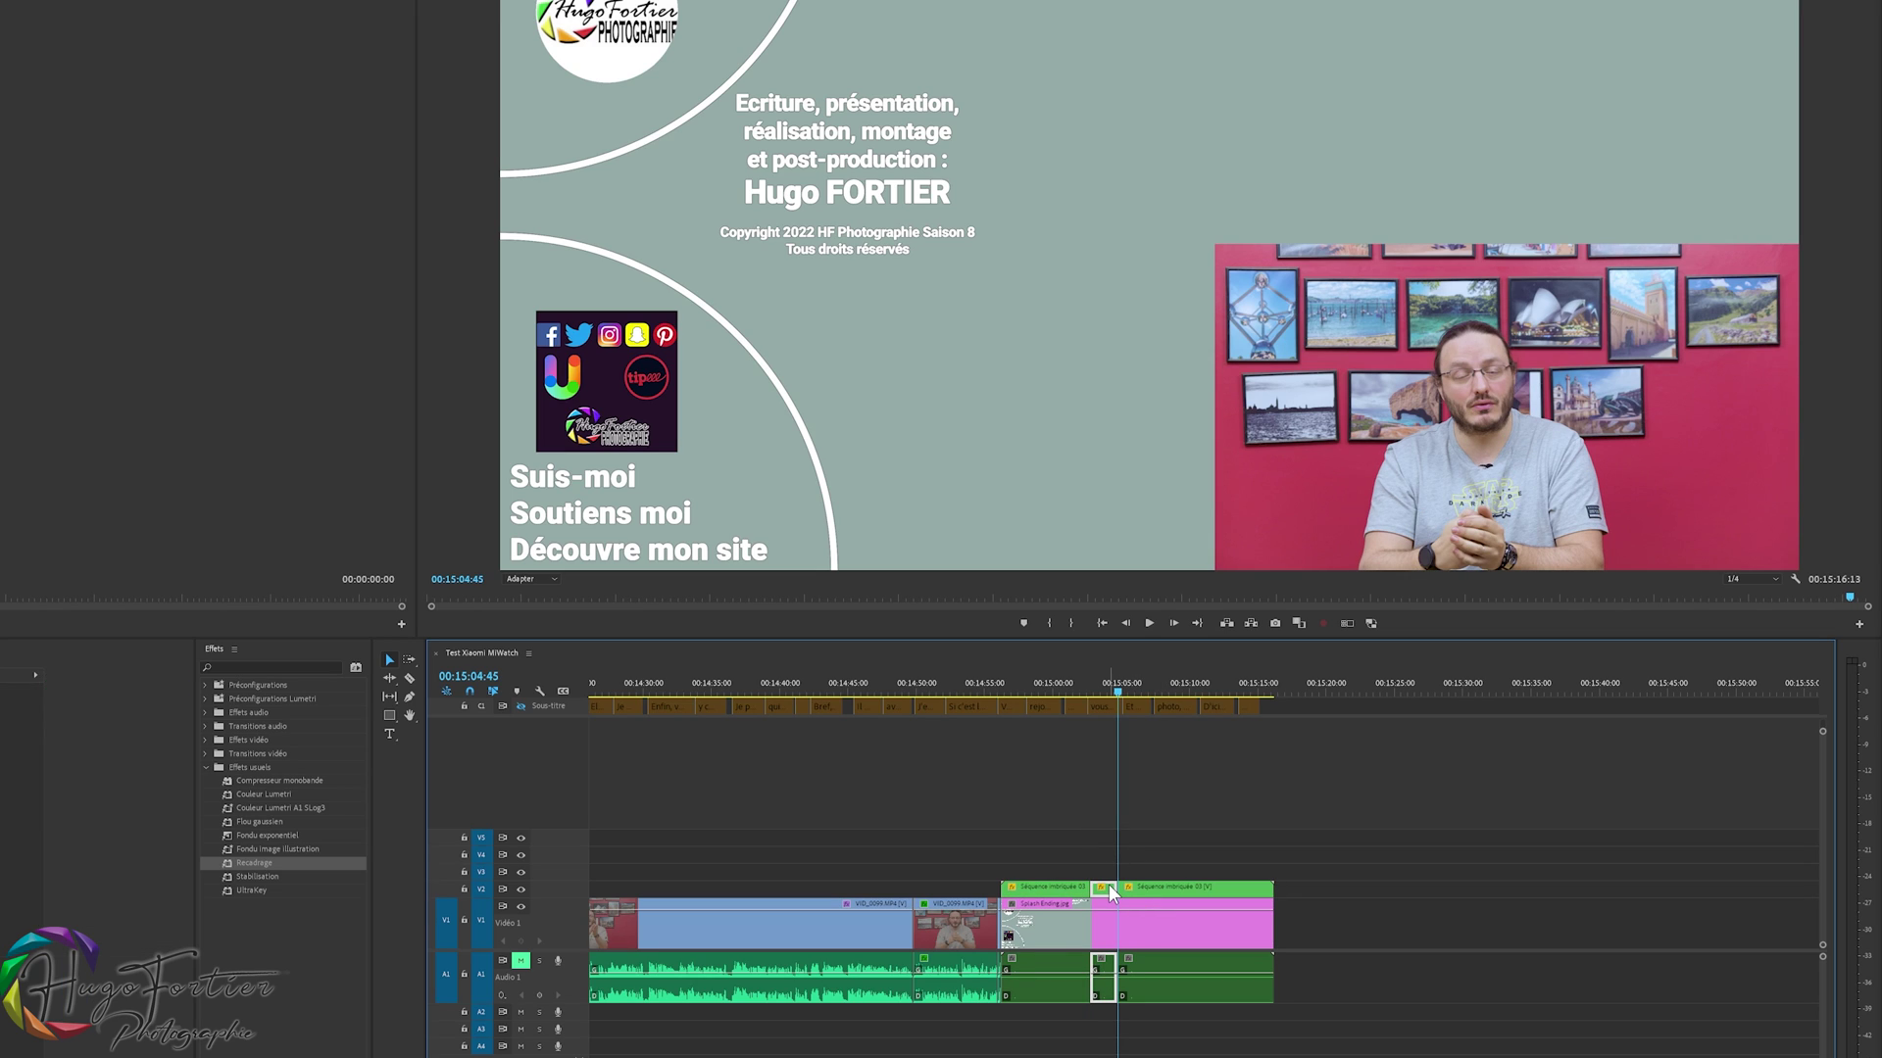
key(Delete)
- Inspect the nested sequence's contents to its end, then return to the main sequence
double_click(1182, 885)
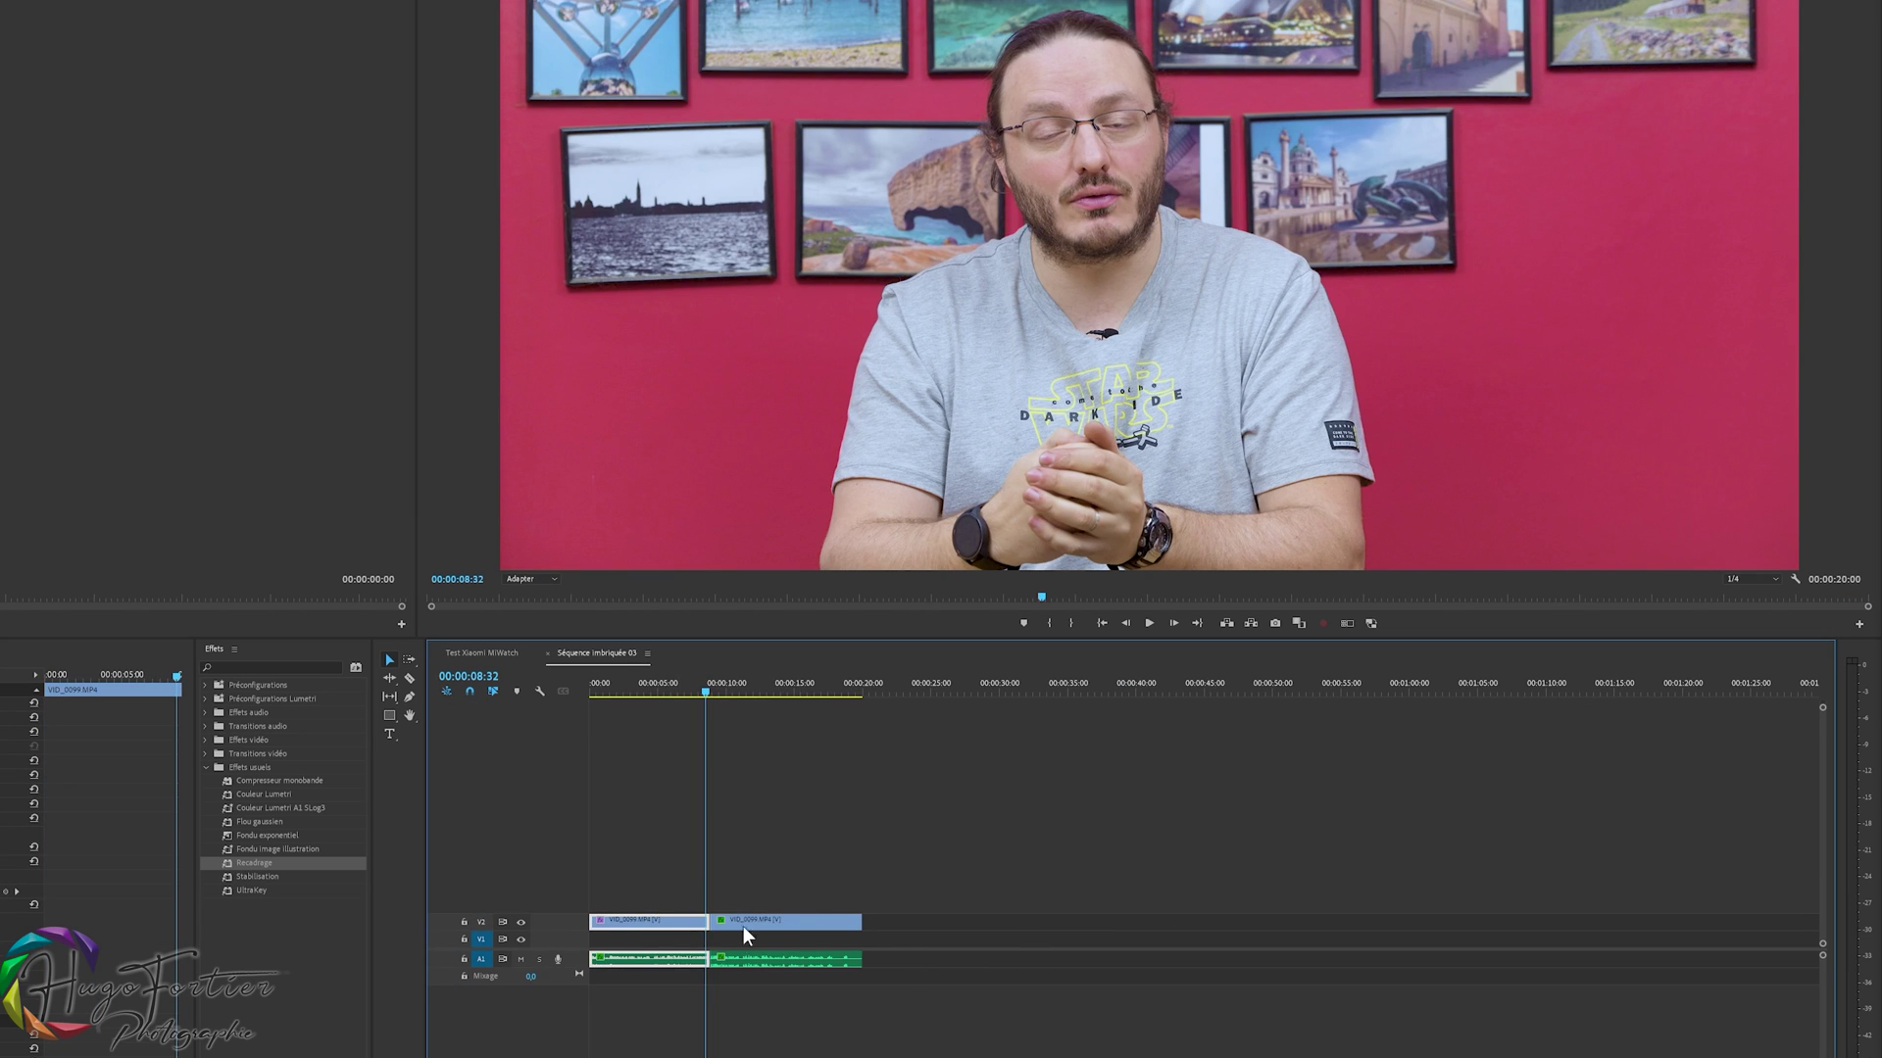
click(861, 690)
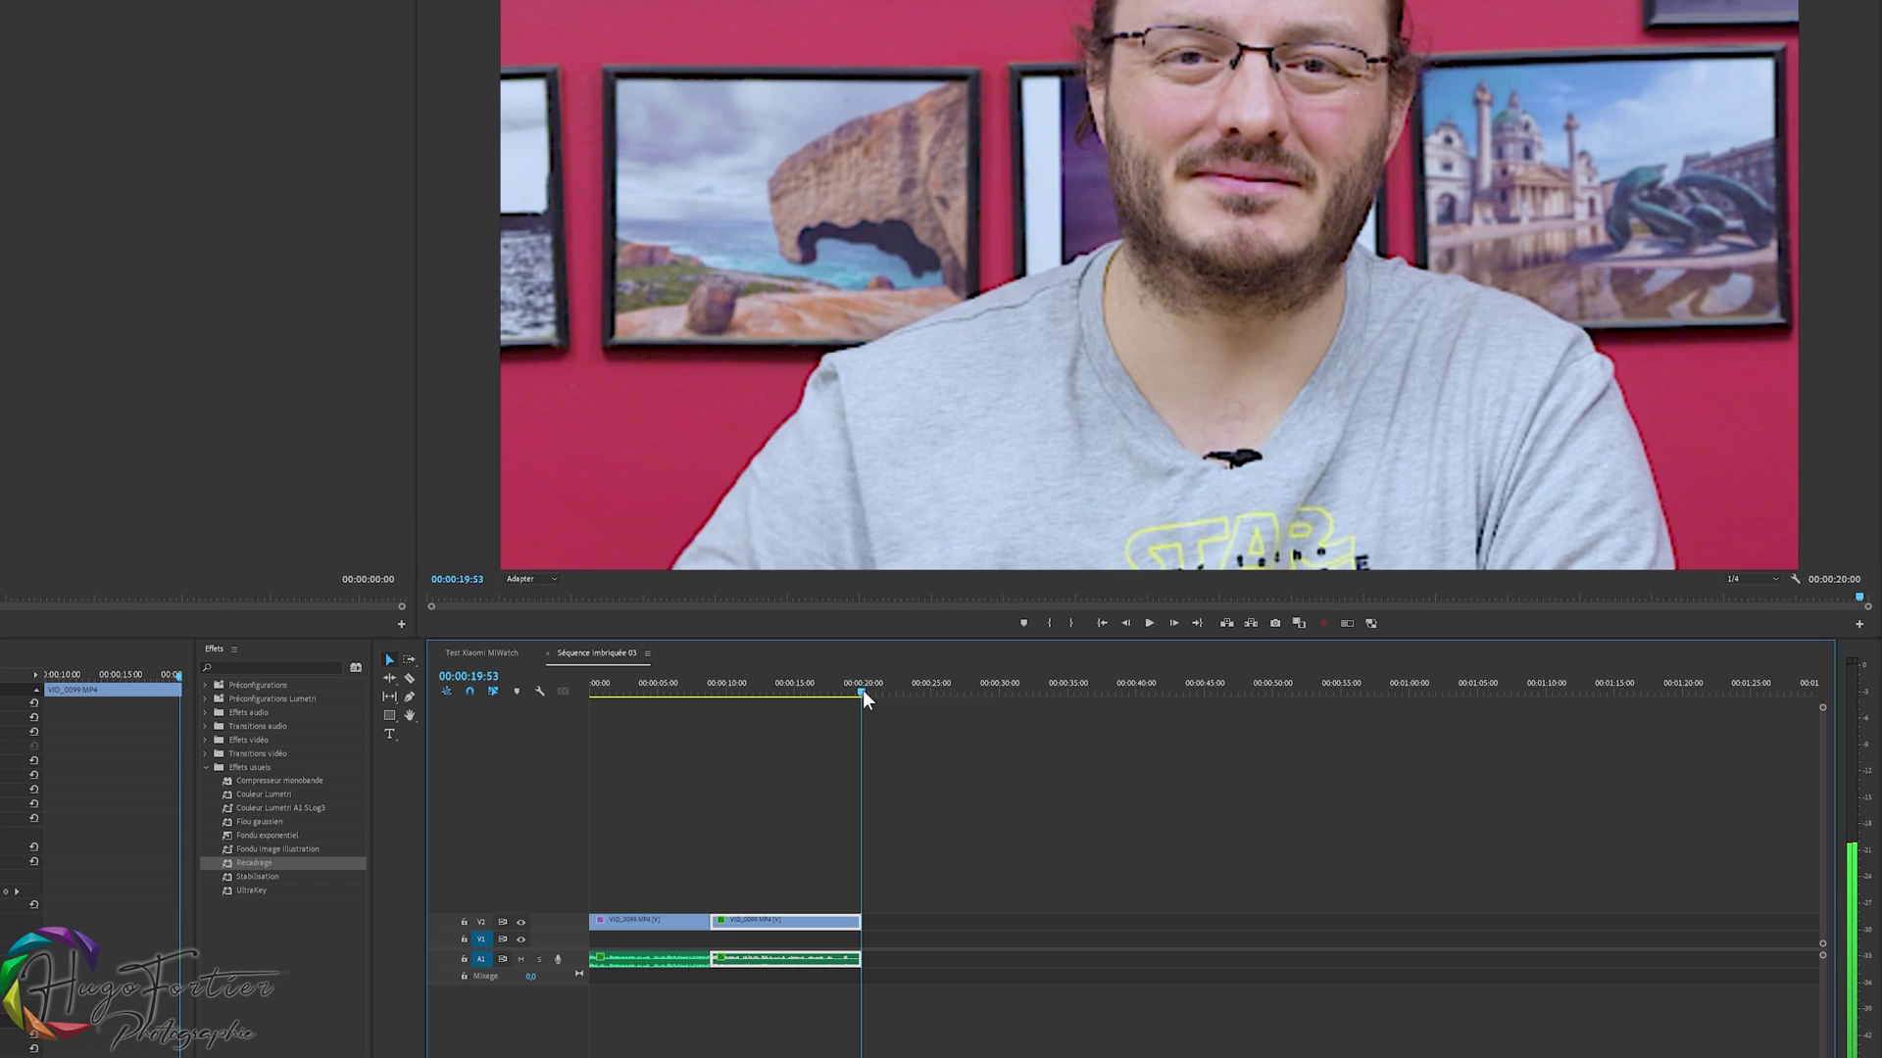
click(550, 661)
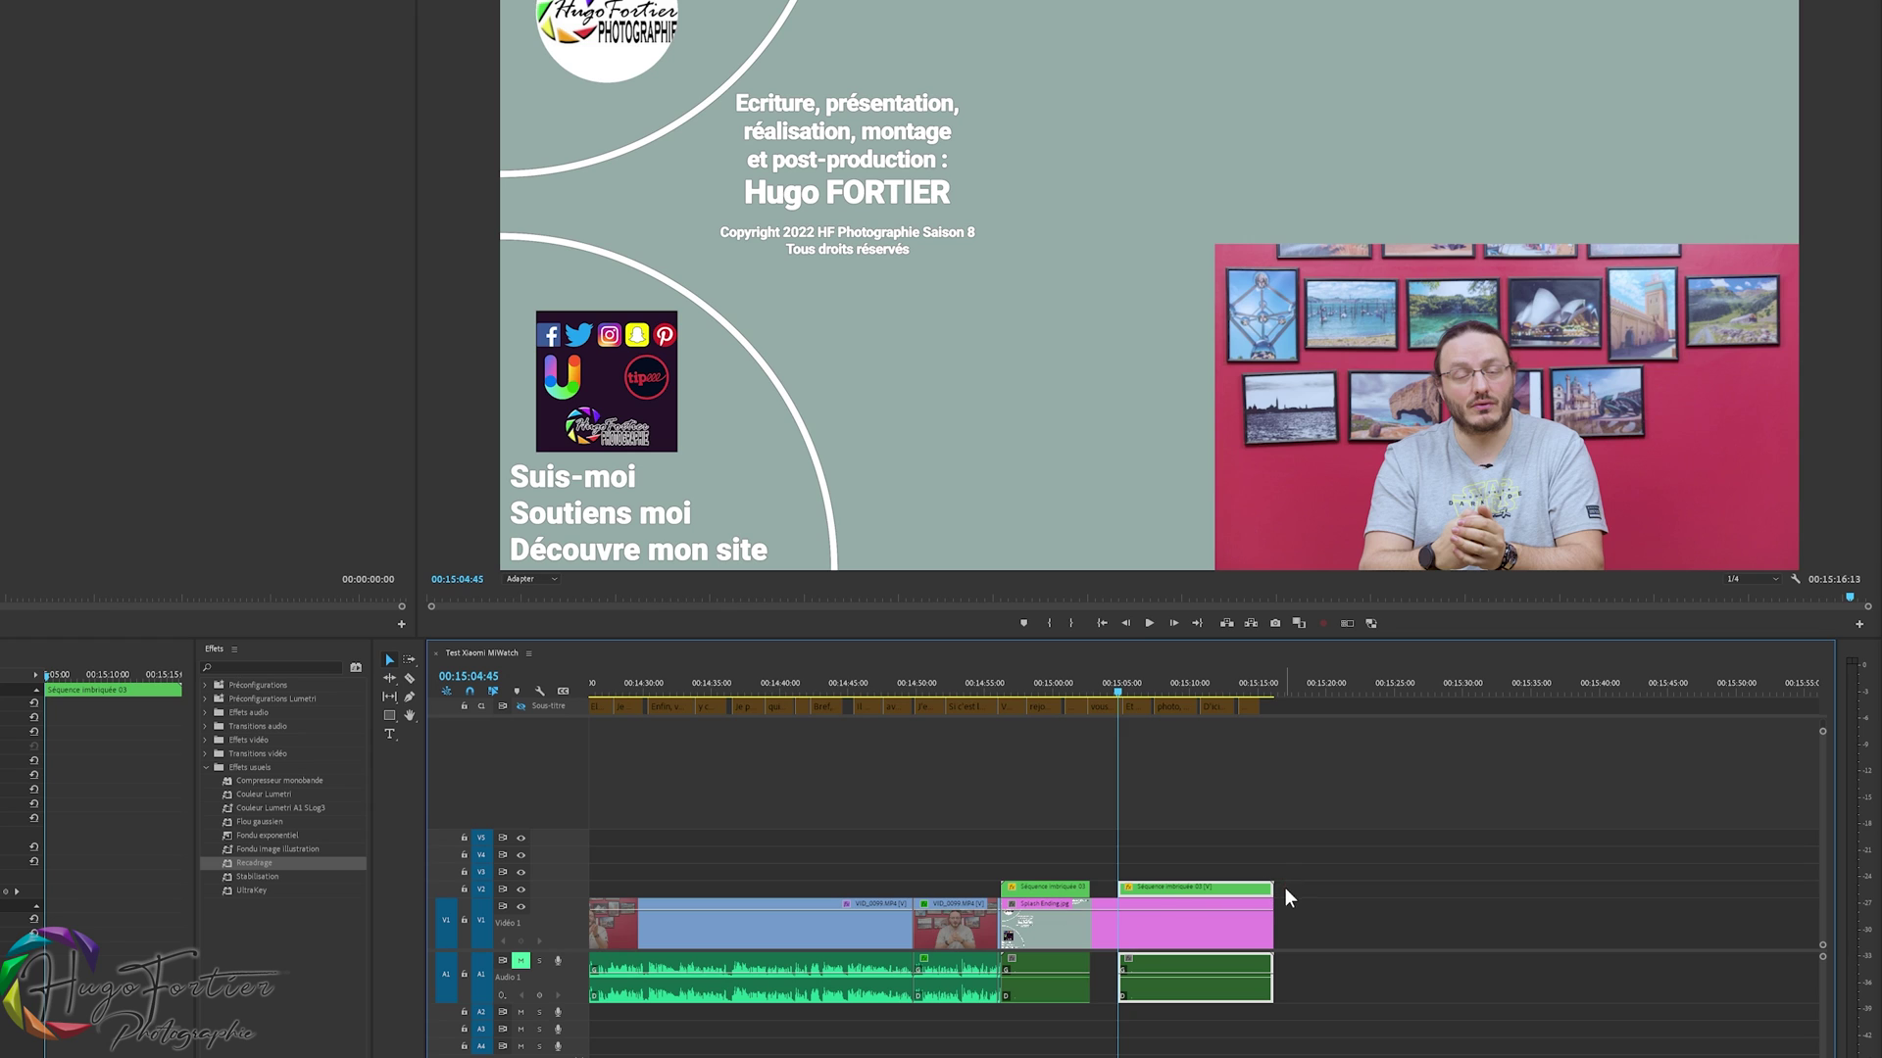
- Slide the later nested piece left against the first, check the nest, and save the project
drag(1207, 892, 1196, 893)
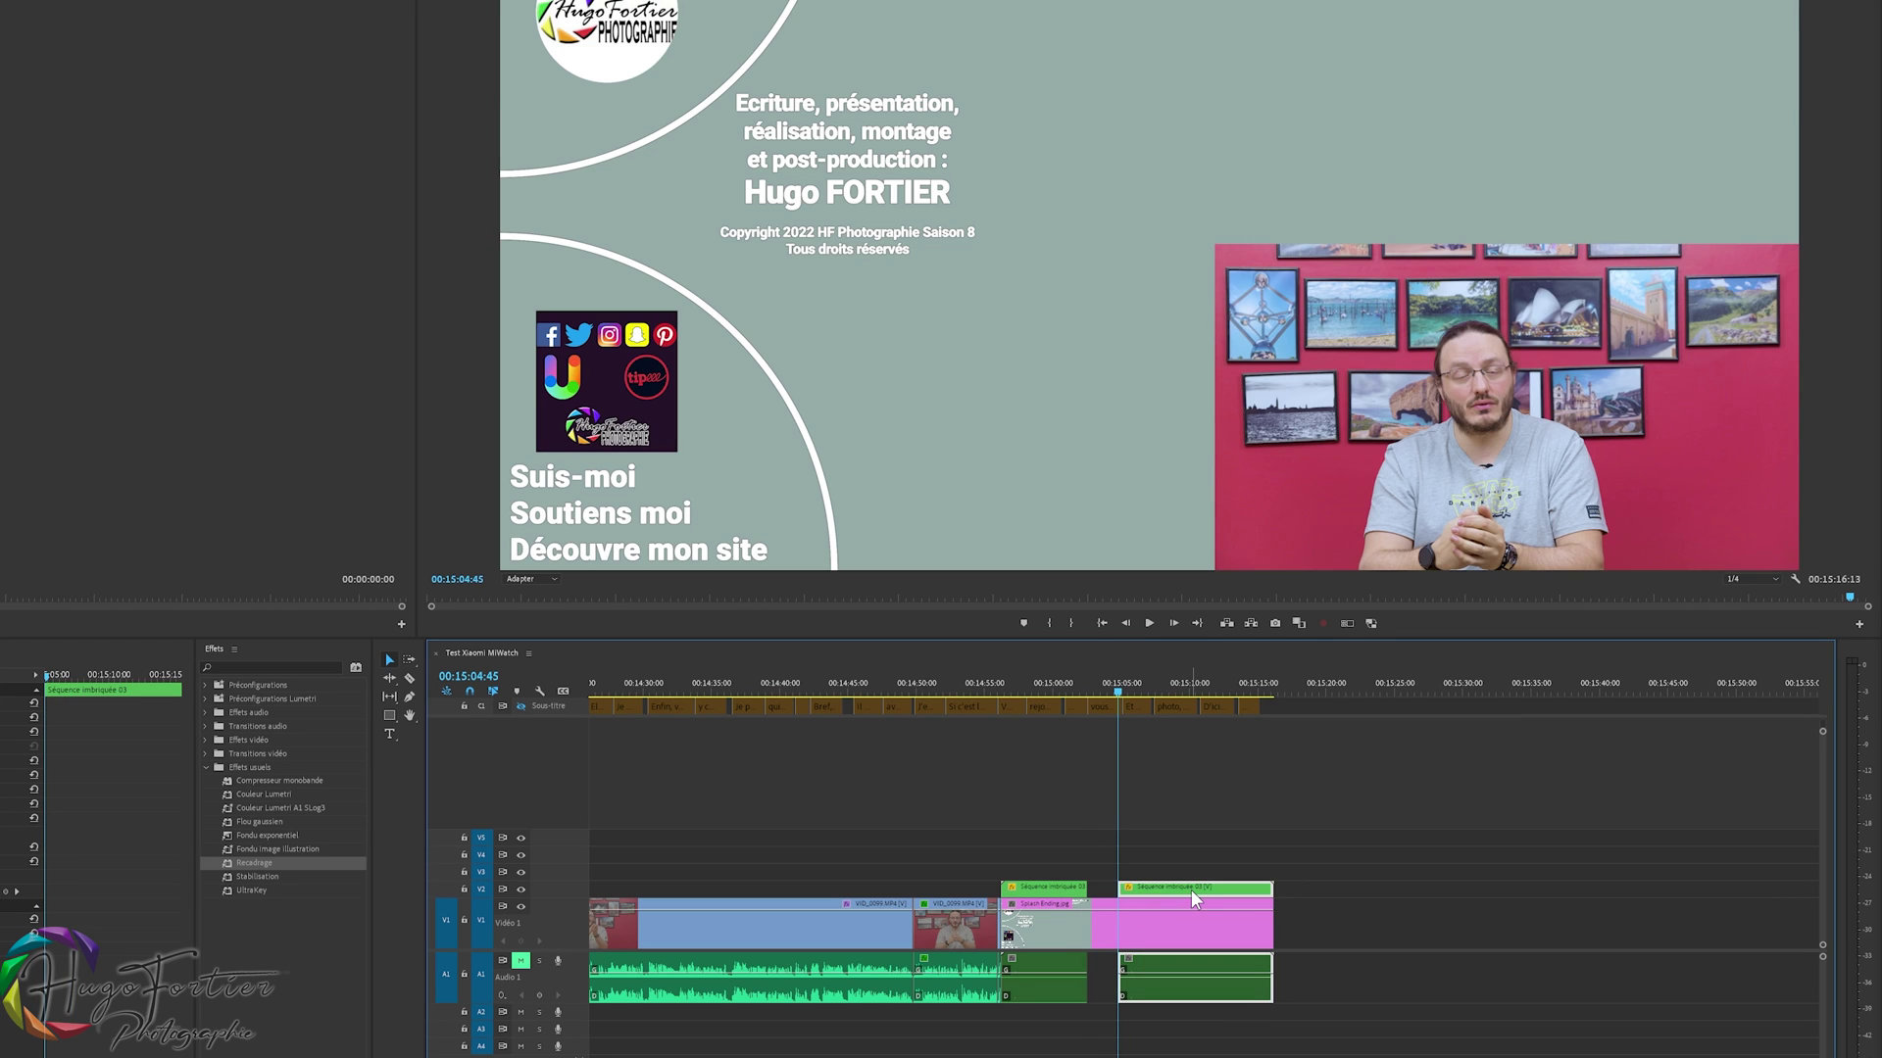
drag(1195, 893, 1168, 893)
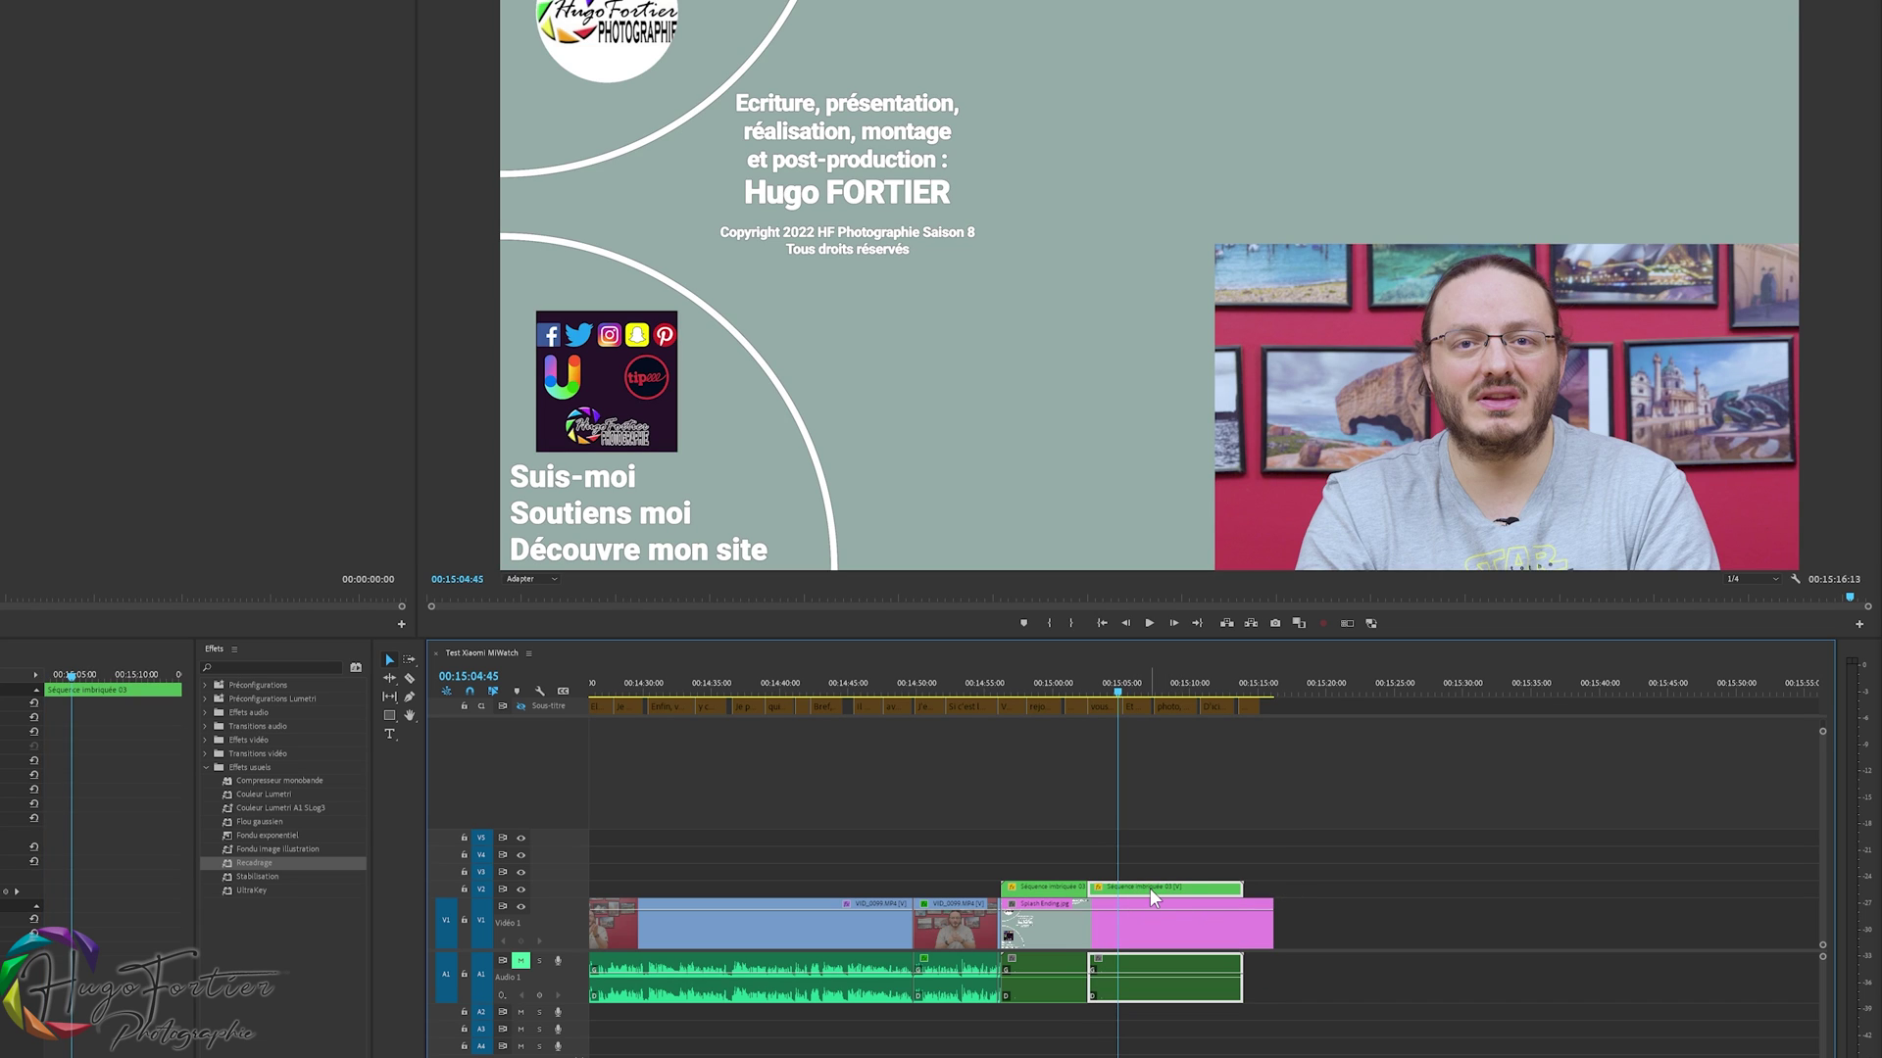
double_click(1151, 892)
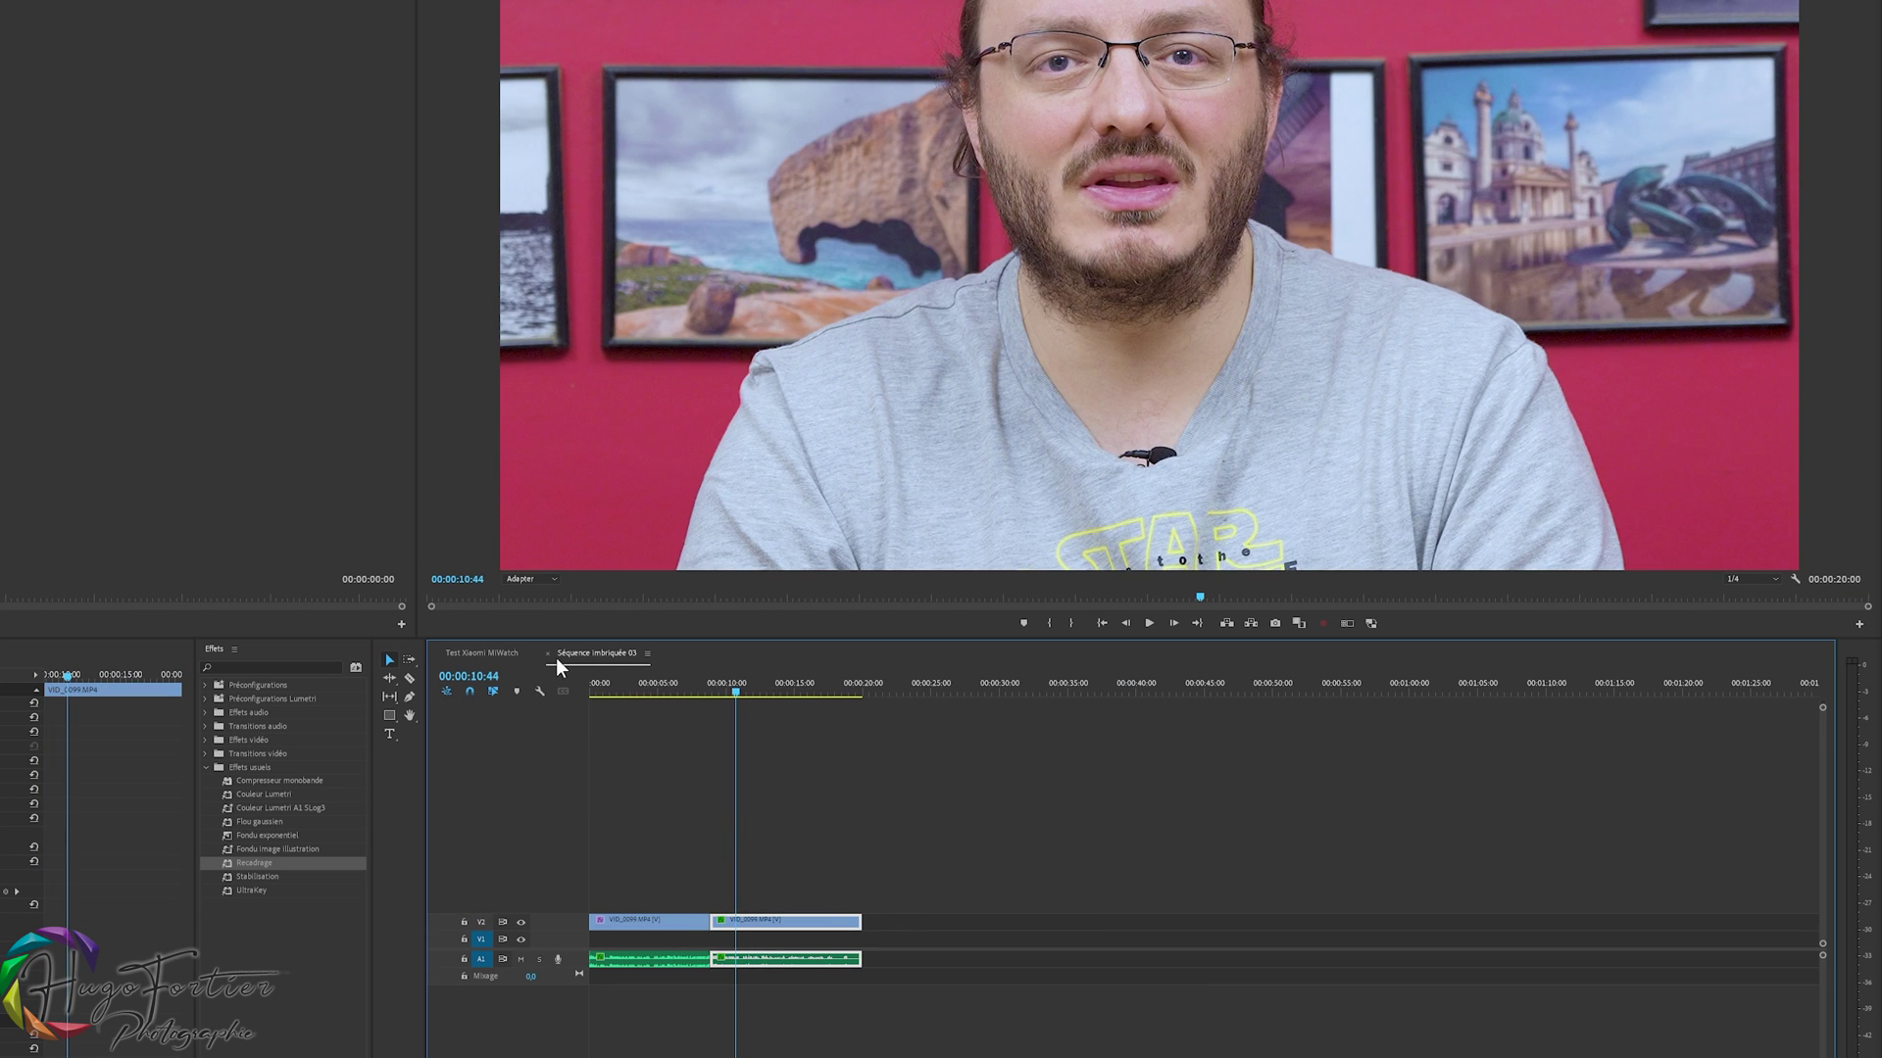
click(549, 653)
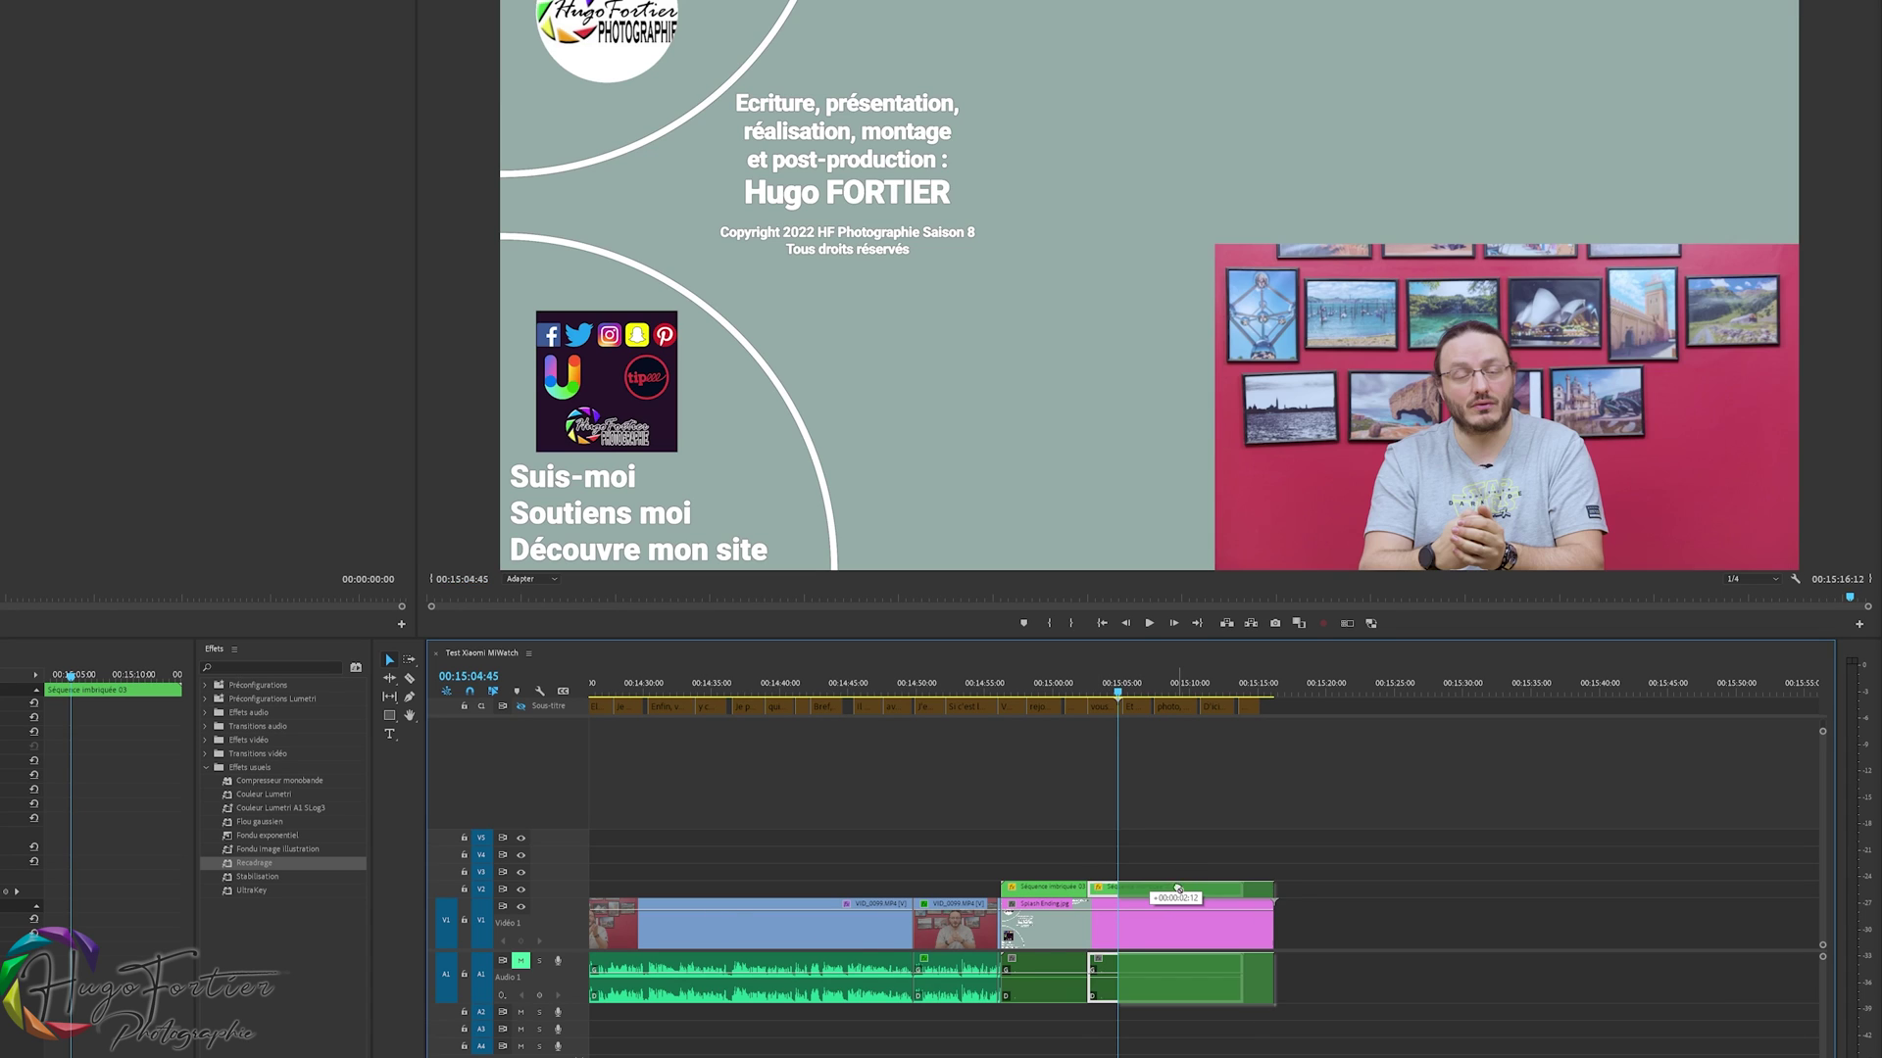
mouse_move(1150, 890)
mouse_down()
mouse_move(1180, 890)
mouse_move(1096, 922)
mouse_up()
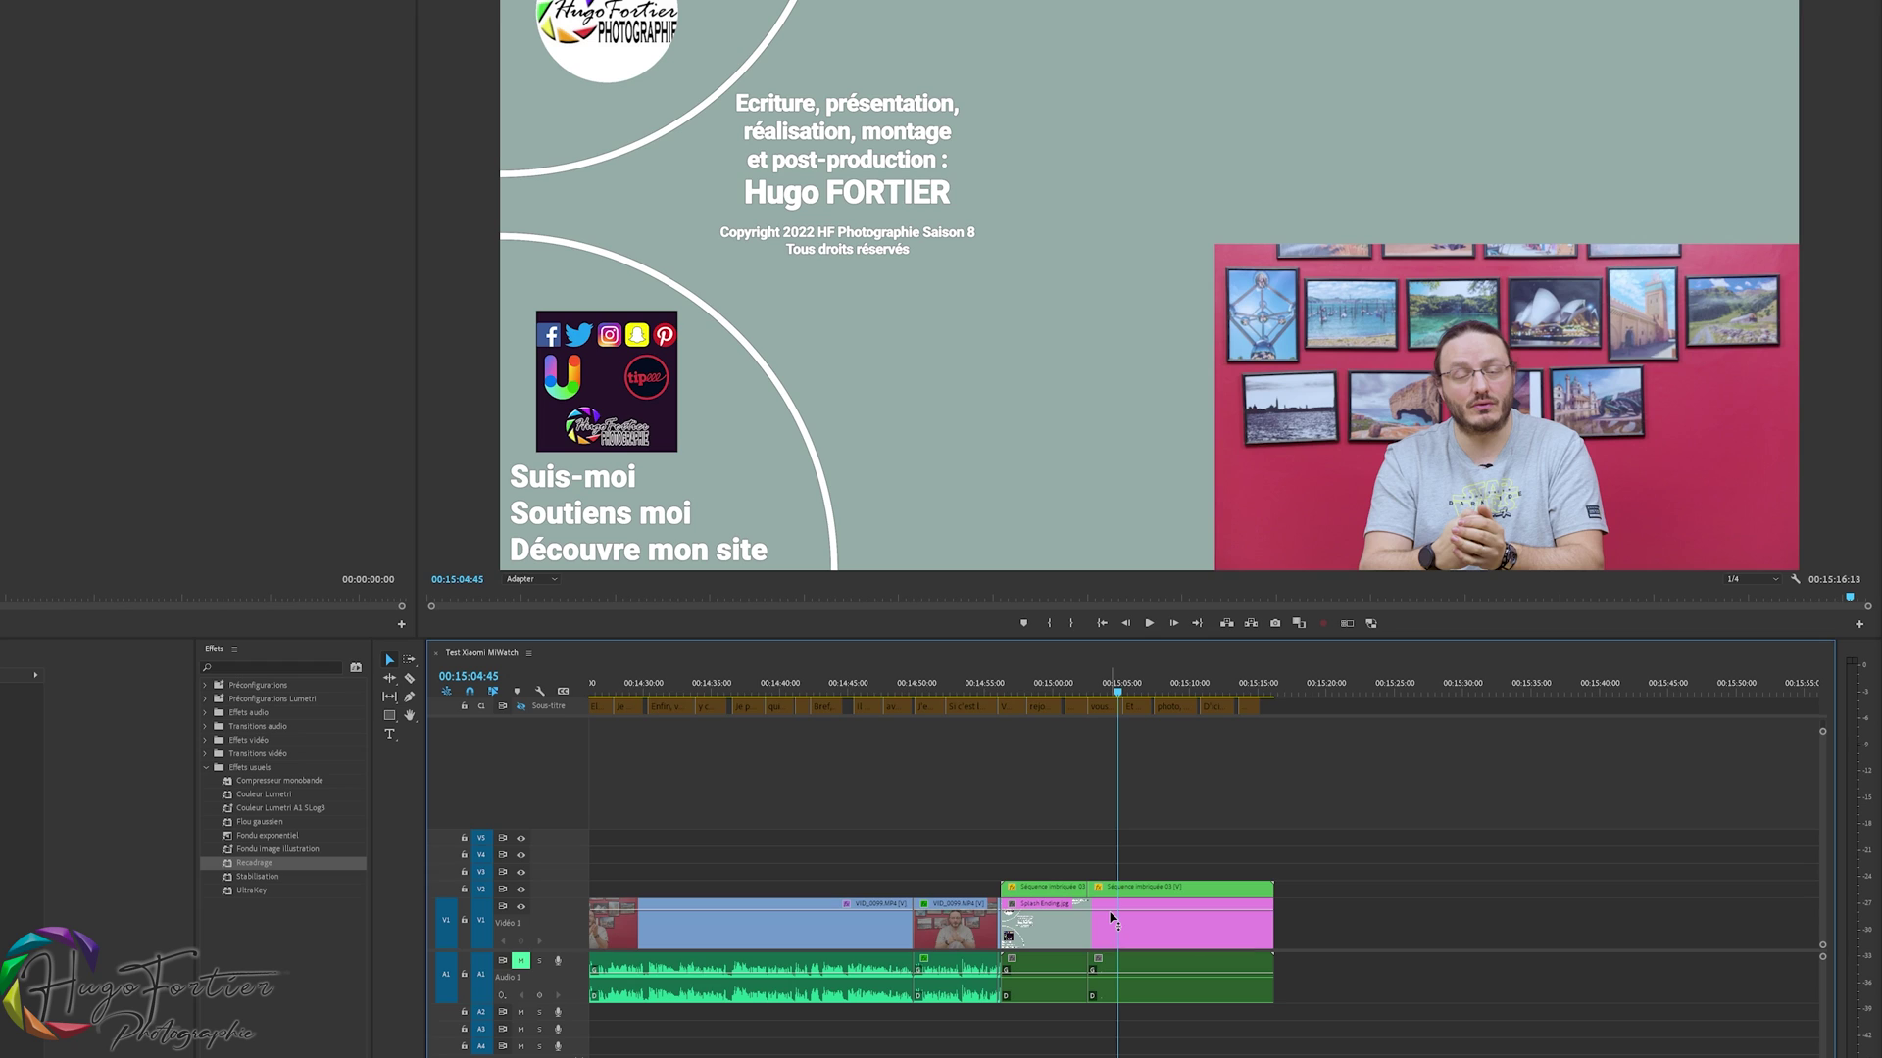
key(ctrl+s)
scroll(1710, 762, up, 5)
scroll(1711, 762, up, 3)
scroll(1711, 763, up, 3)
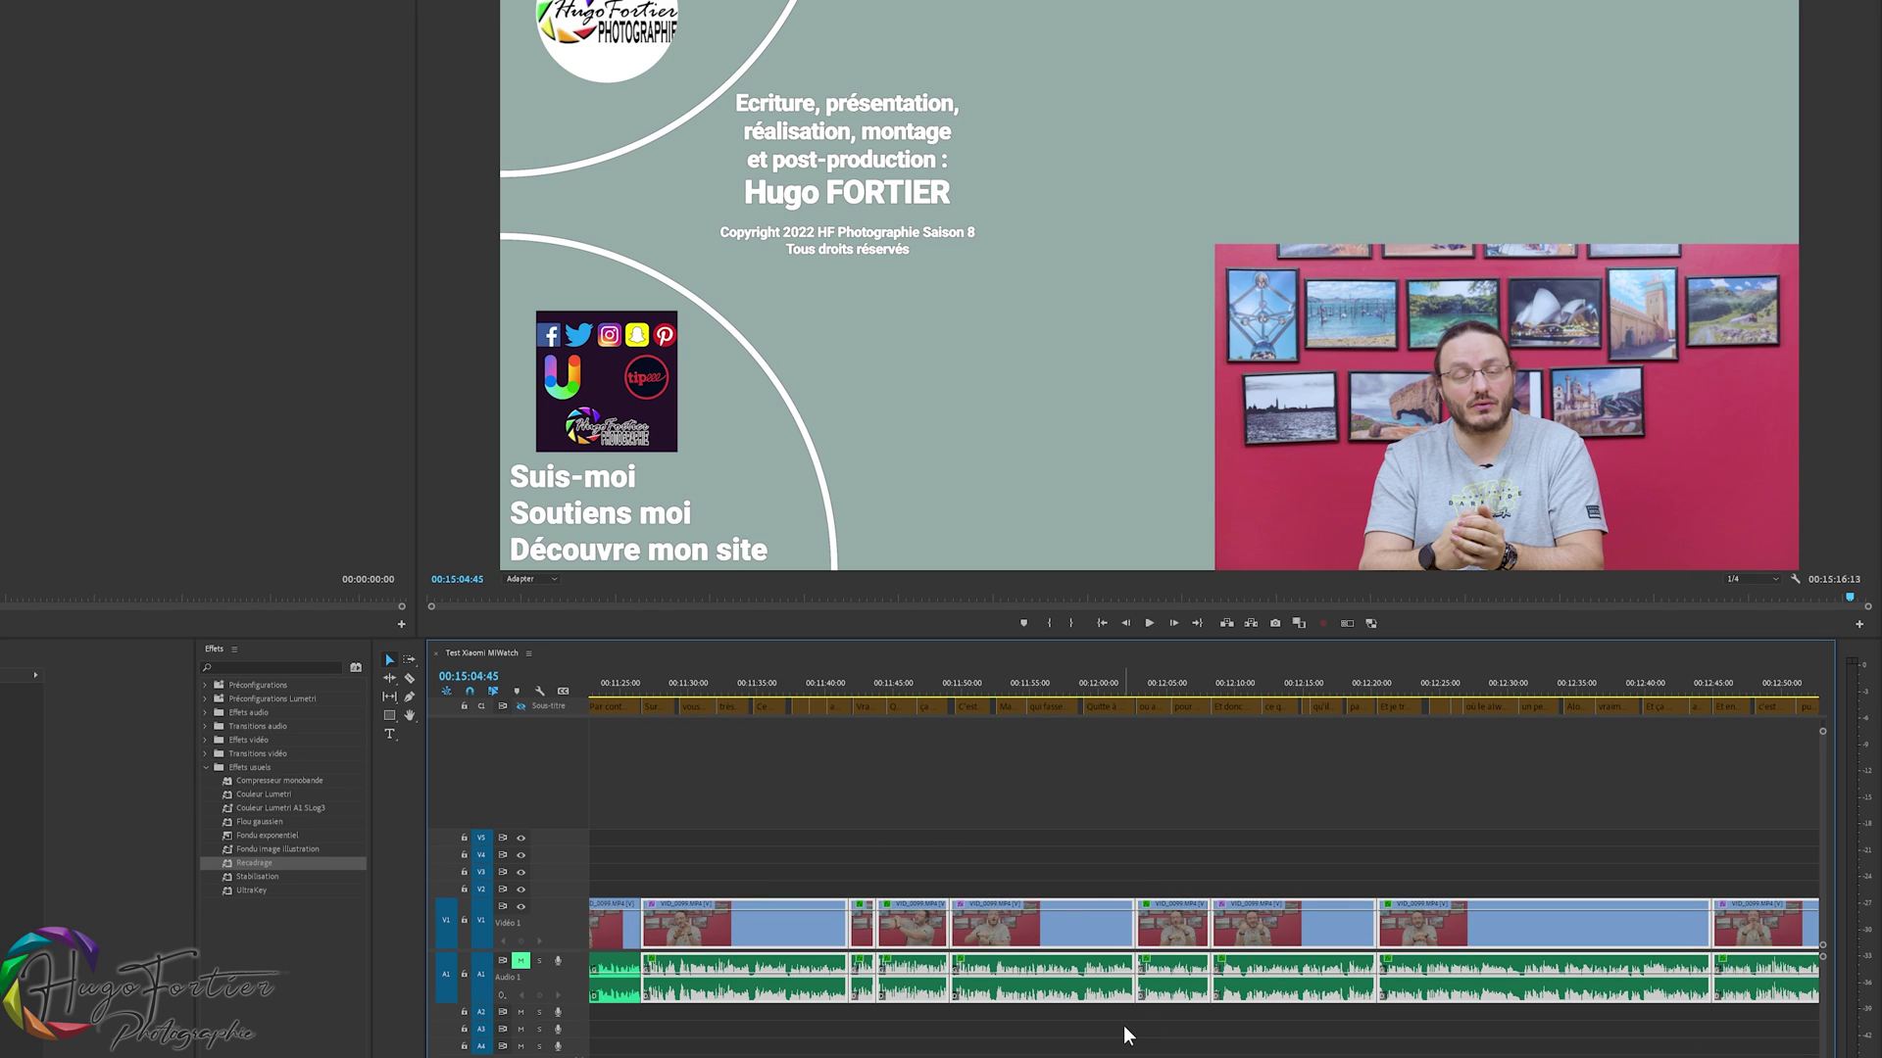
click(1049, 887)
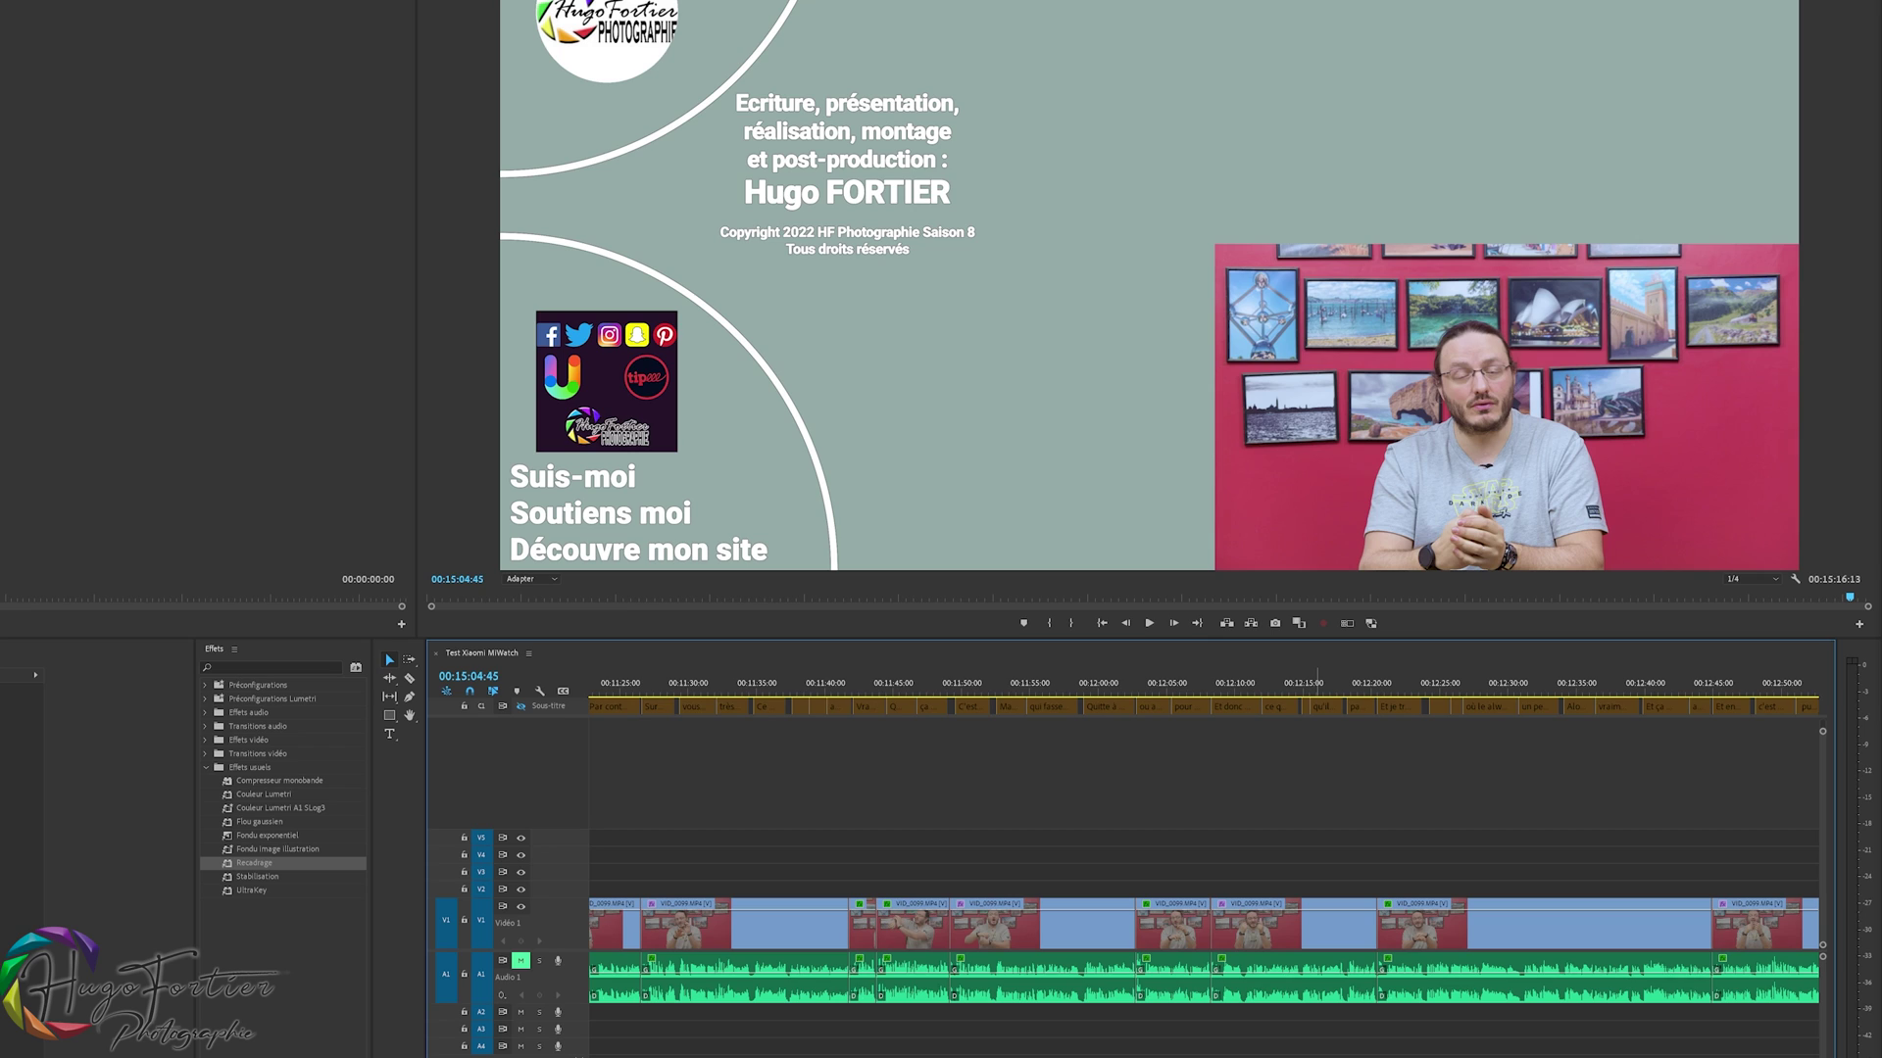
drag(1800, 1050, 576, 978)
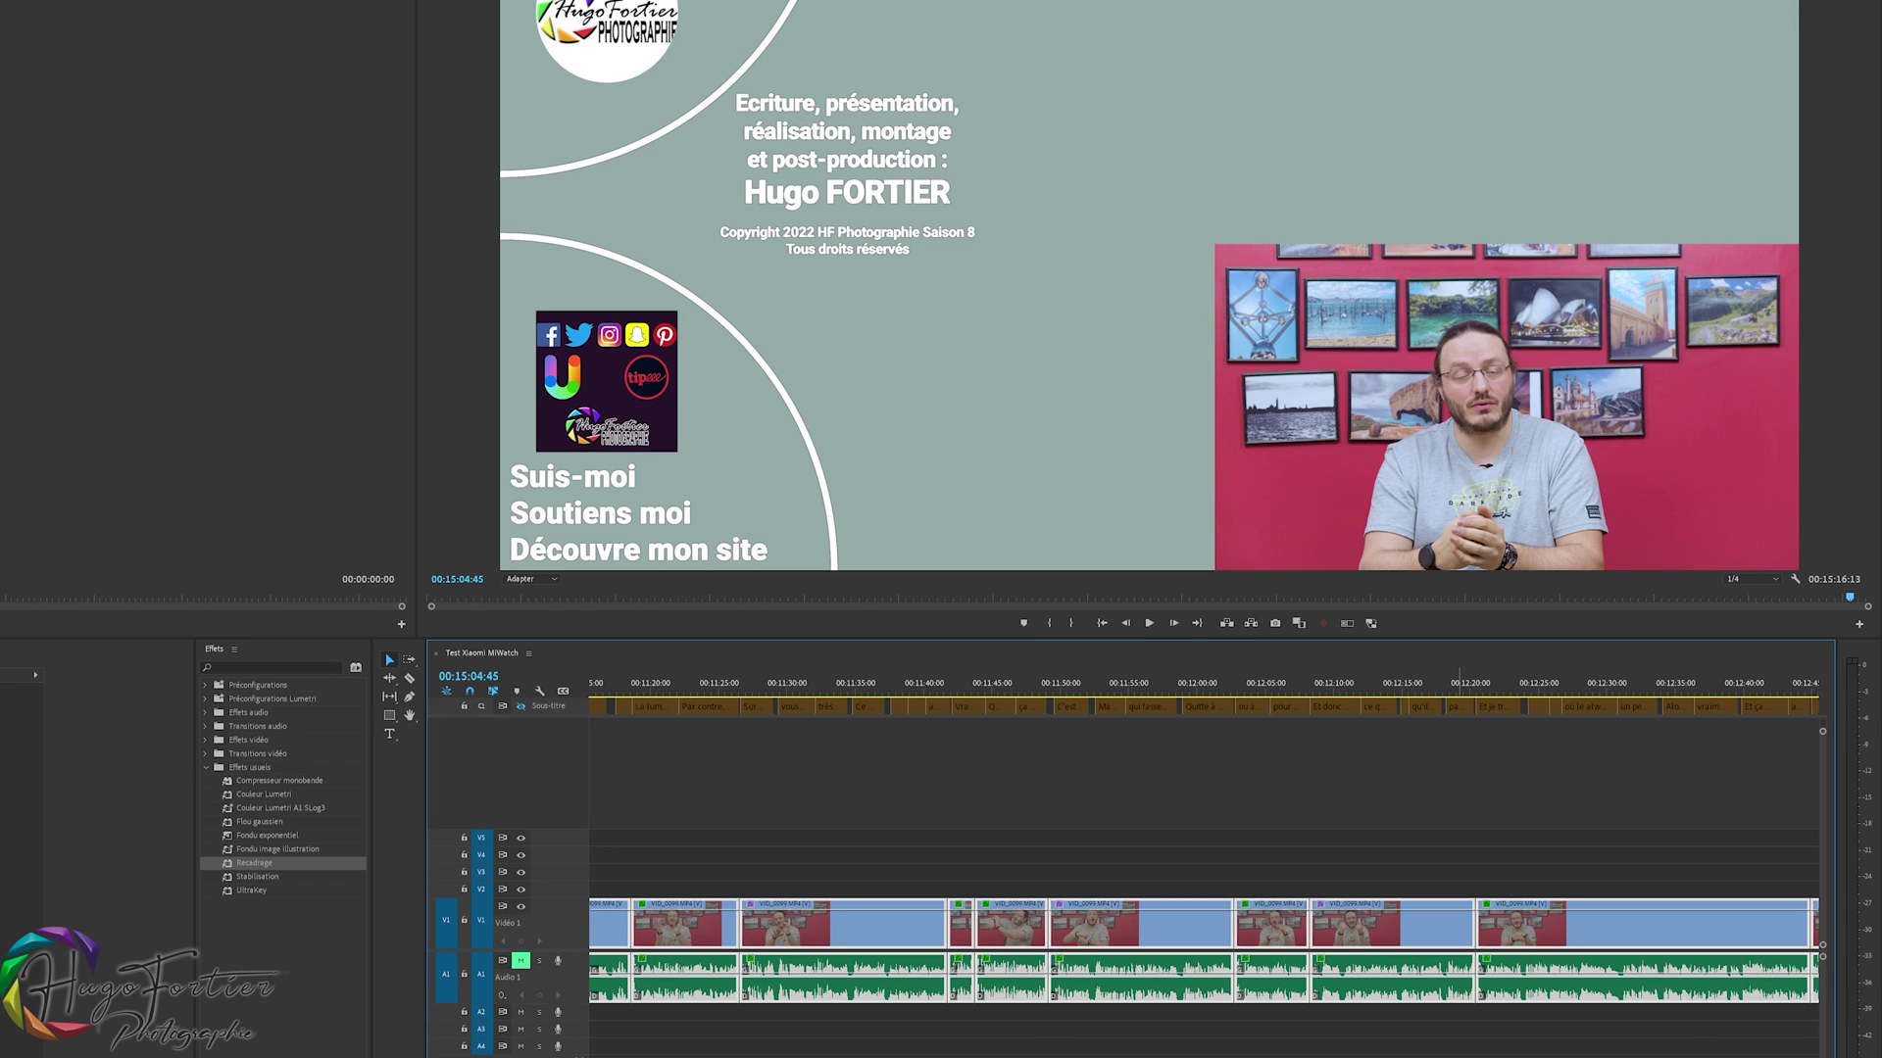
key(ctrl+a)
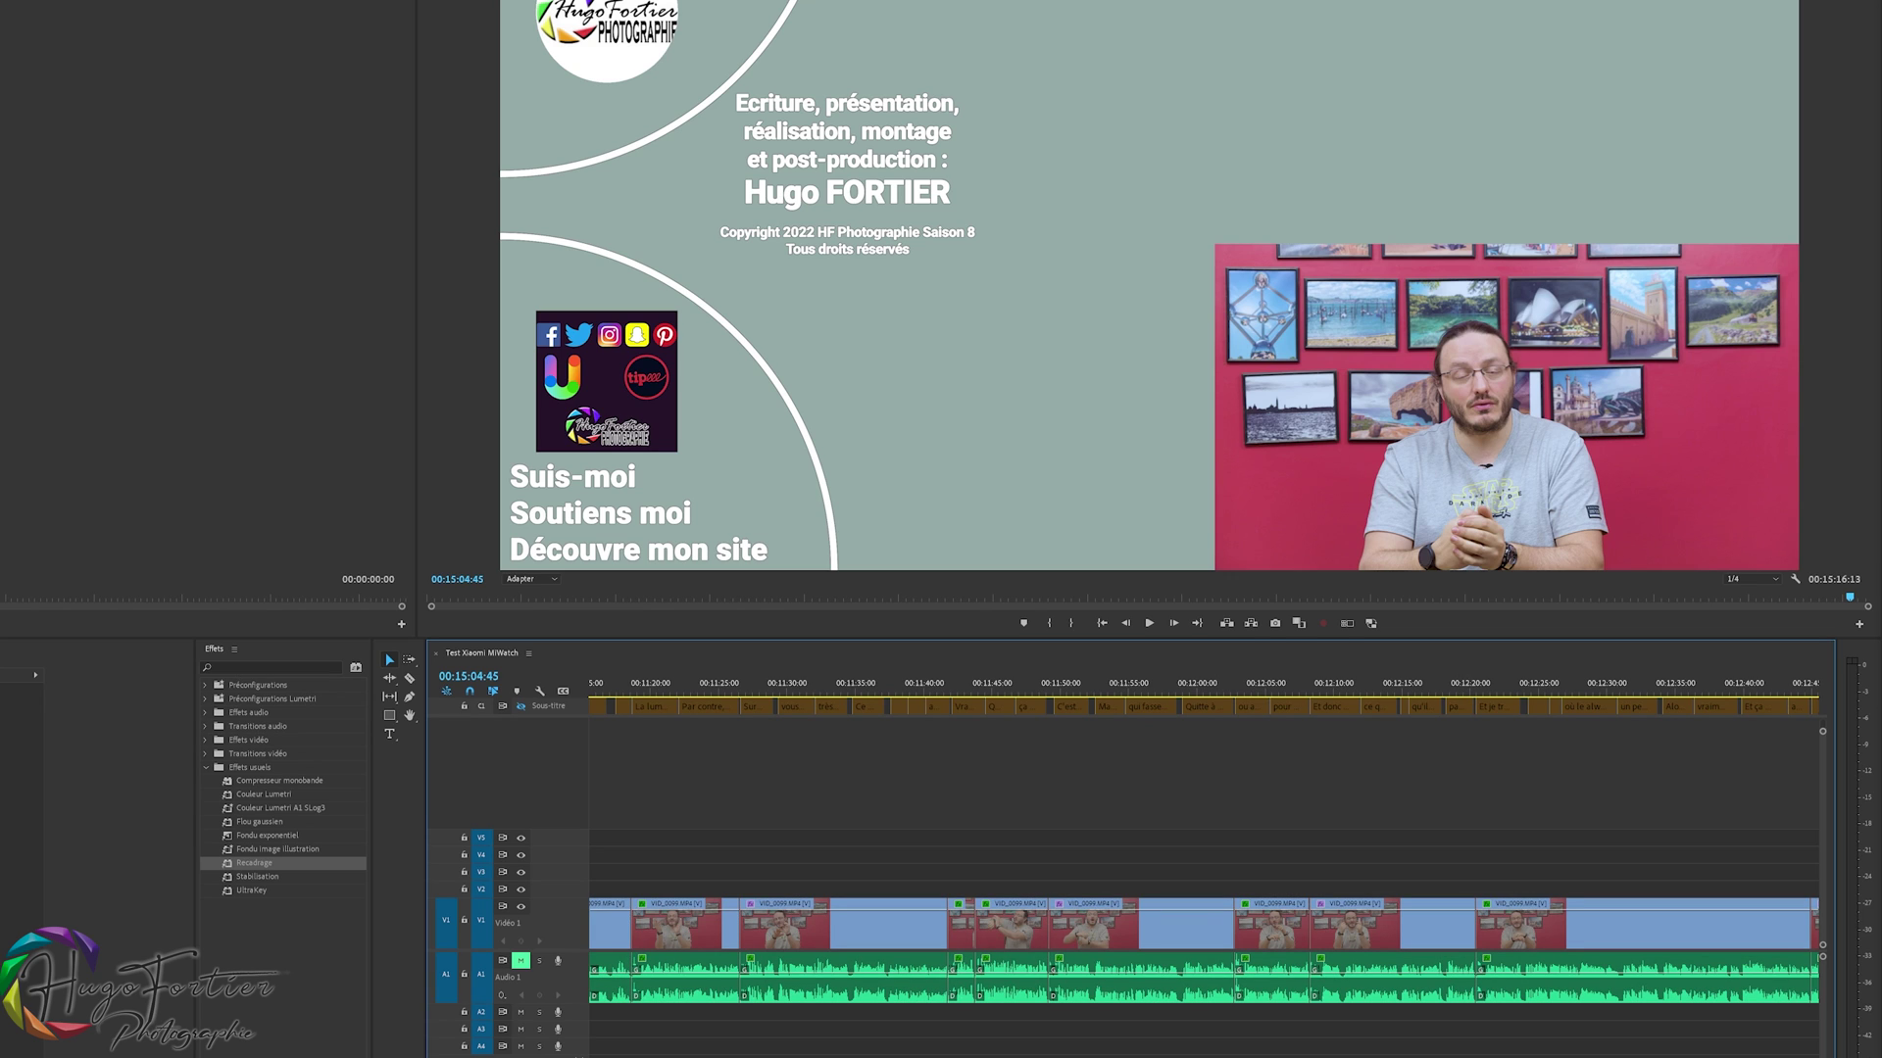
scroll(1204, 882, right, 3)
scroll(1204, 882, right, 5)
scroll(1203, 882, right, 4)
scroll(1204, 882, right, 4)
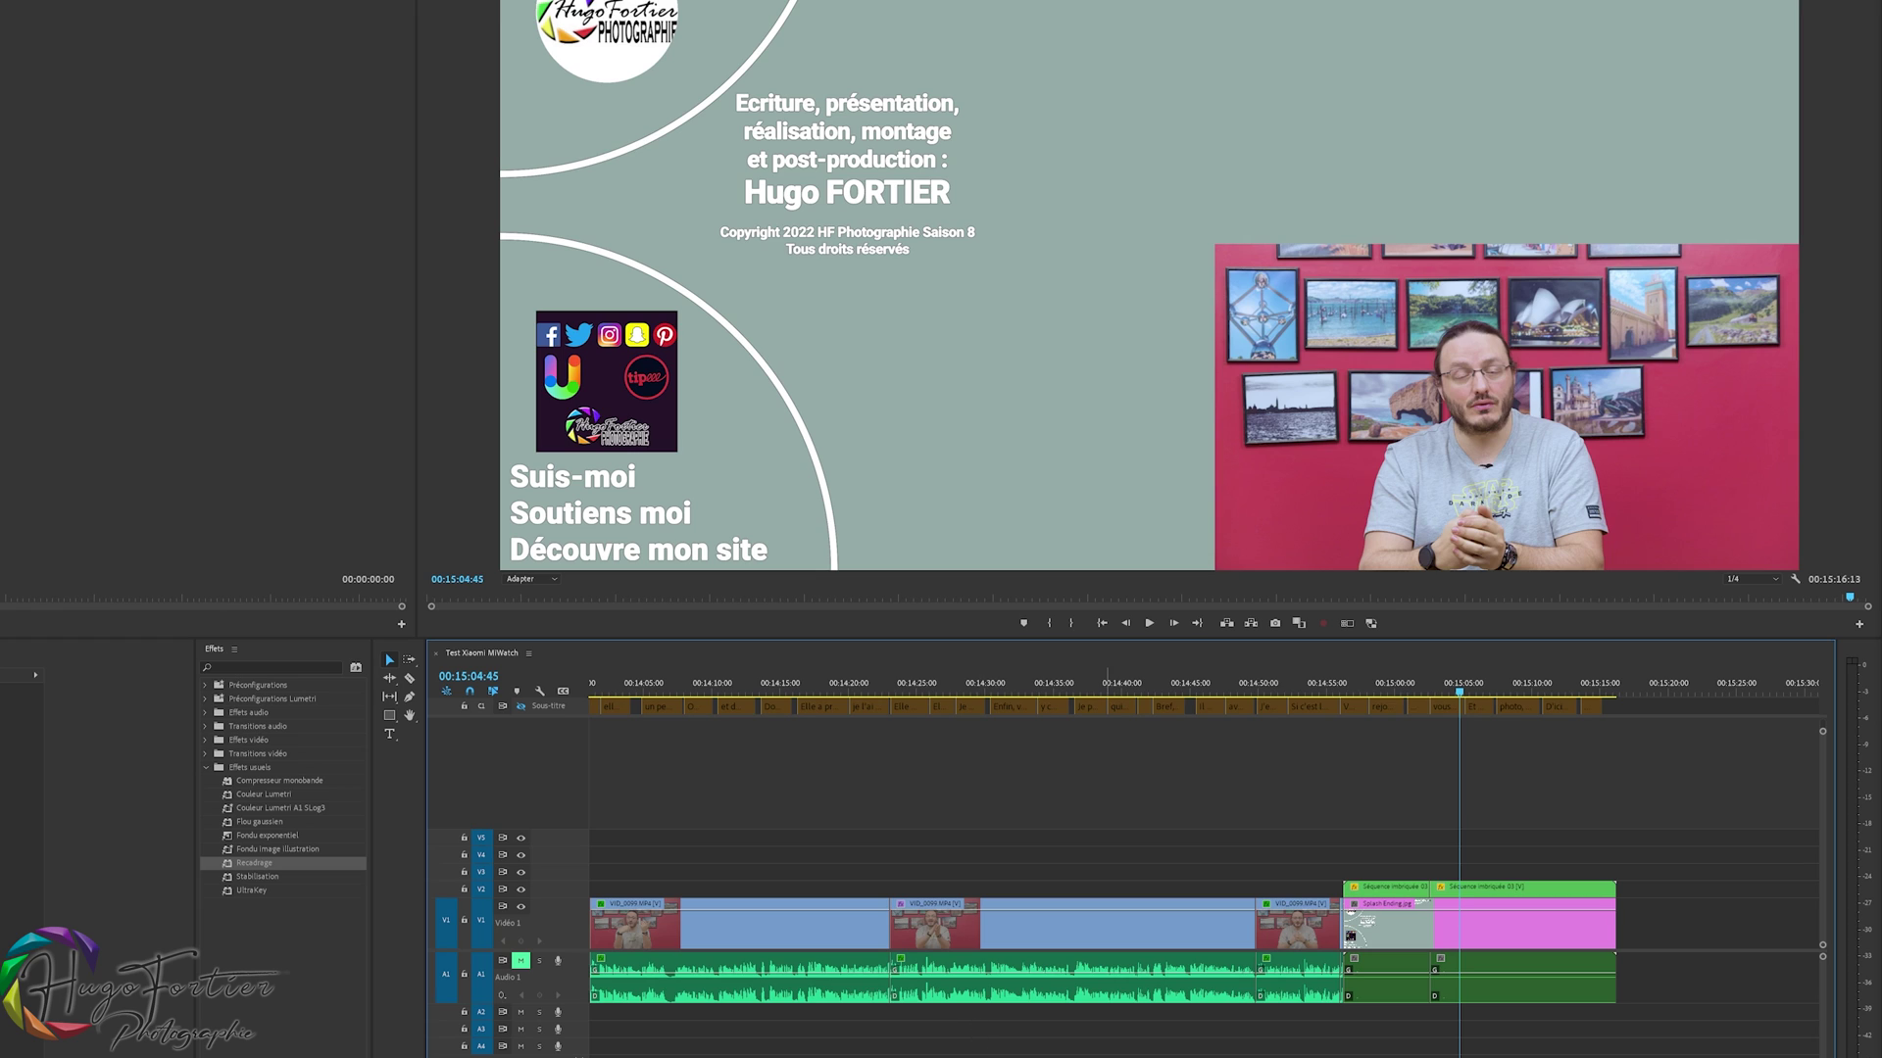
scroll(1204, 882, left, 8)
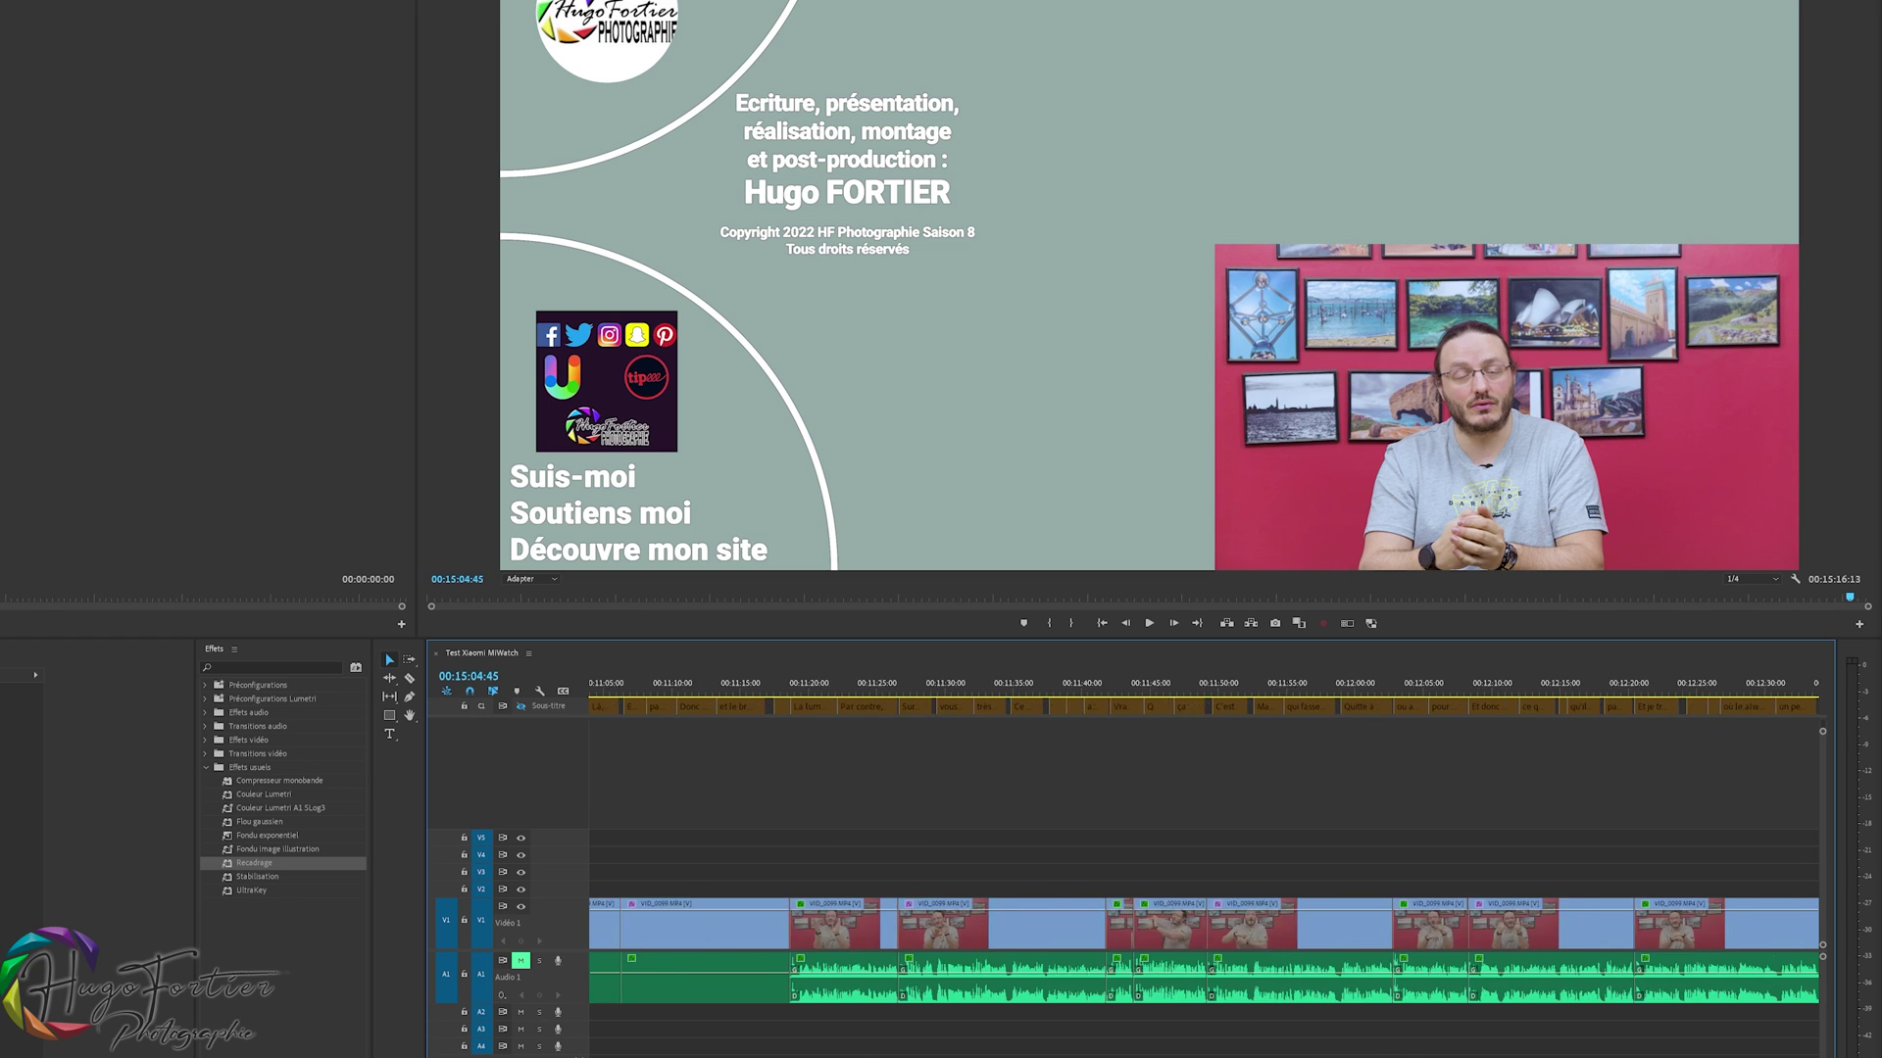
scroll(1203, 882, left, 15)
- Create Séquence 02 and place the presenter clip in it, keeping the existing settings
key(ctrl+n)
key(Return)
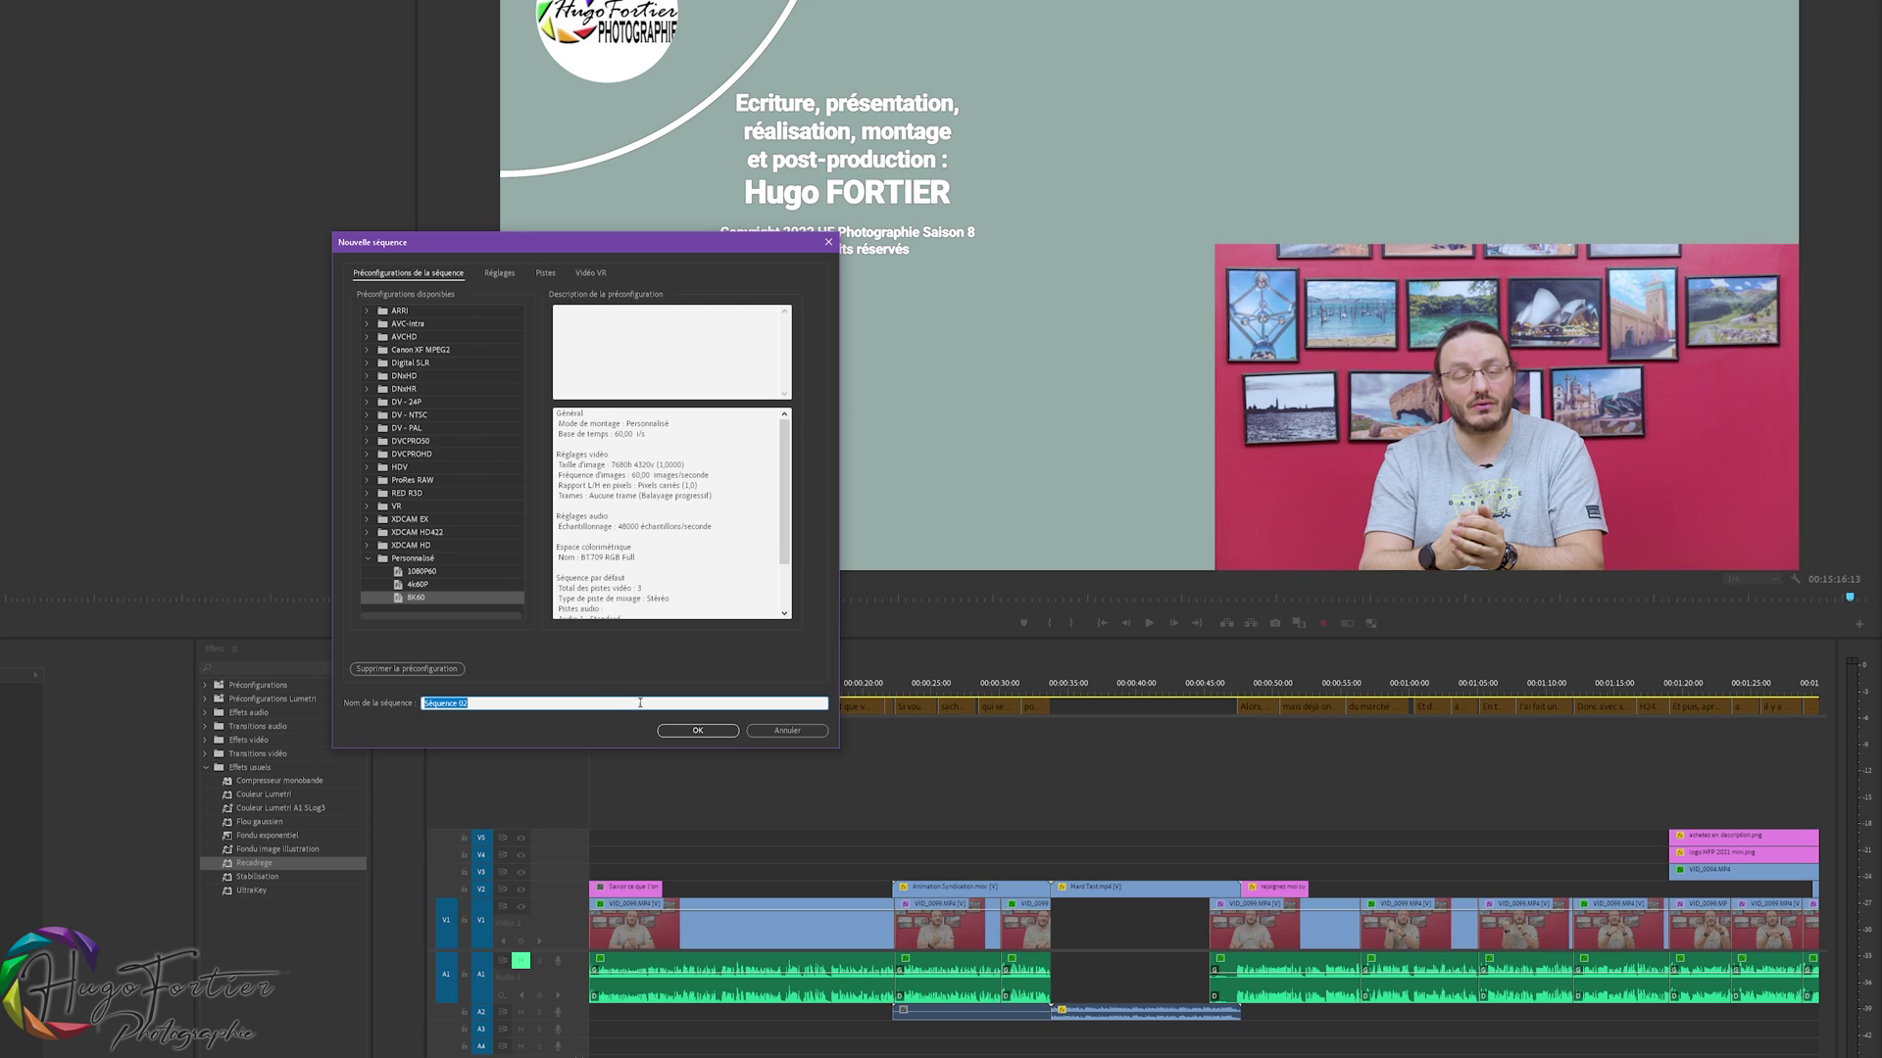
drag(588, 838, 585, 912)
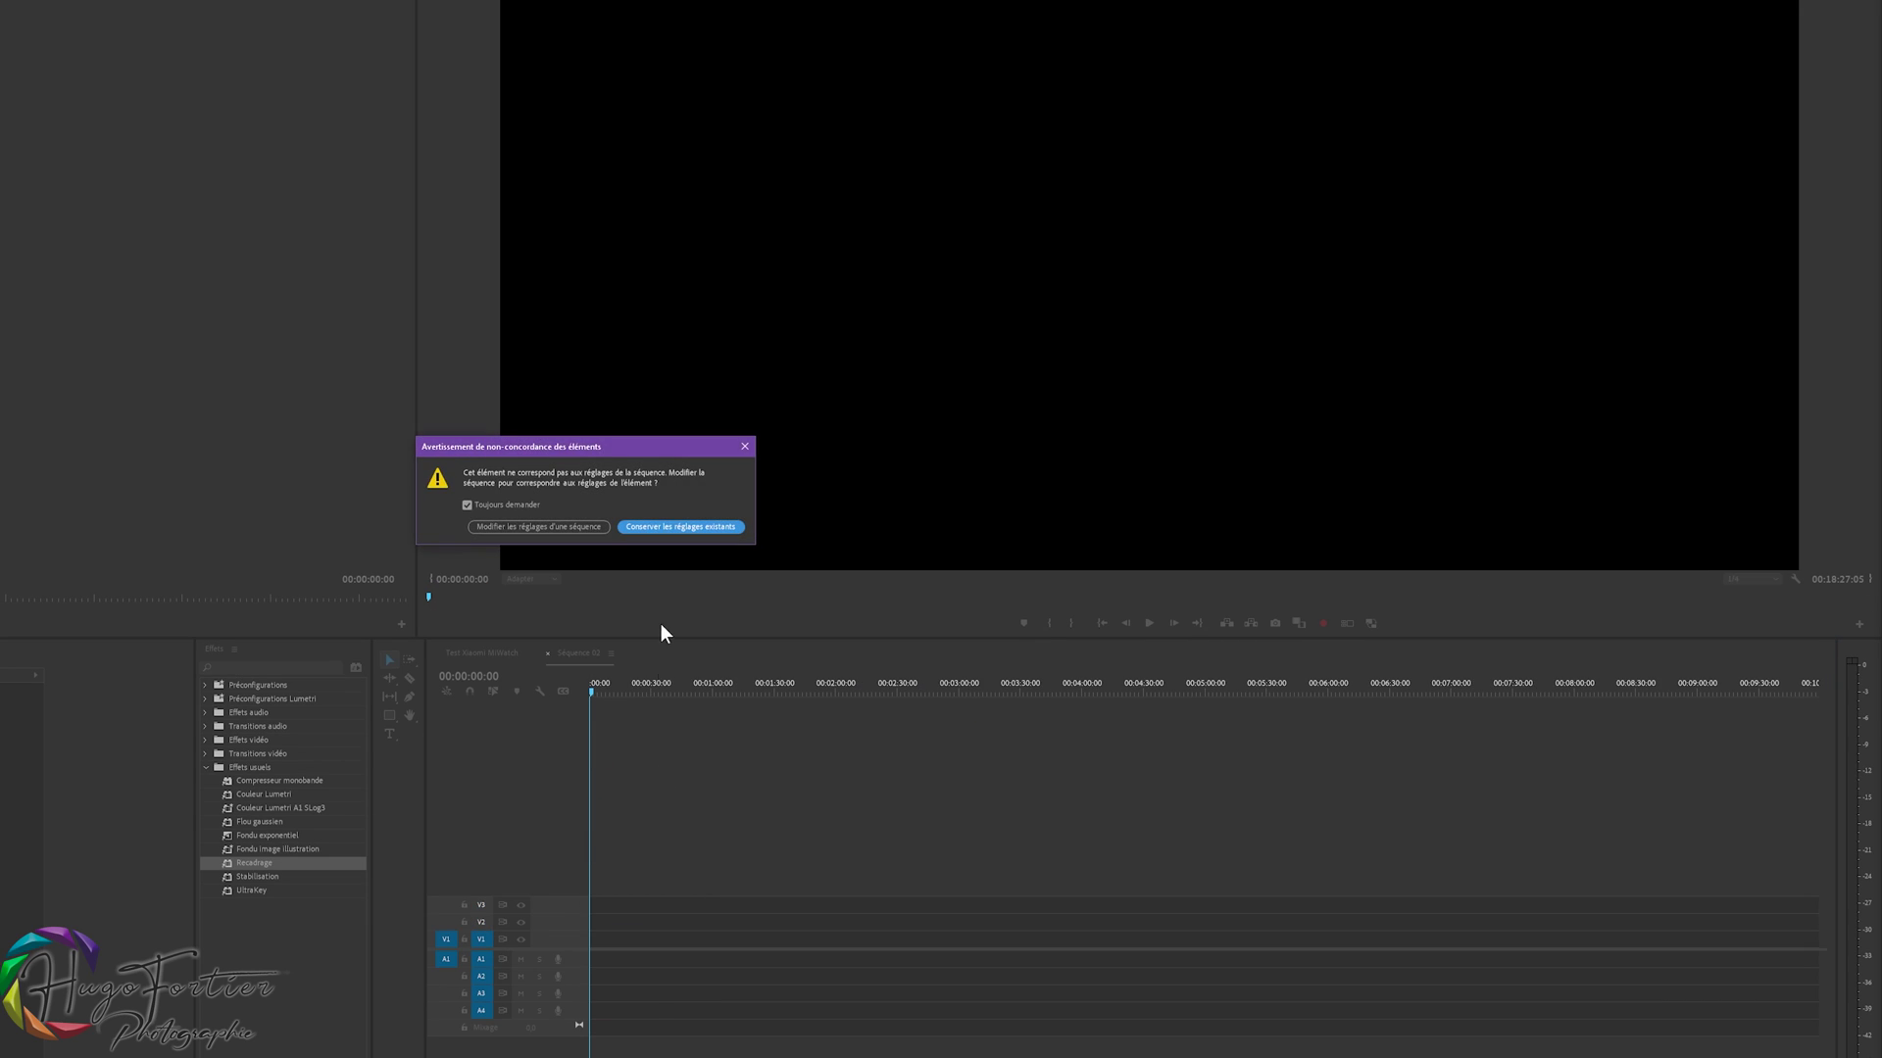
click(681, 527)
- Synchronize the video and audio clips, then nest them into a single sequence
right_click(843, 961)
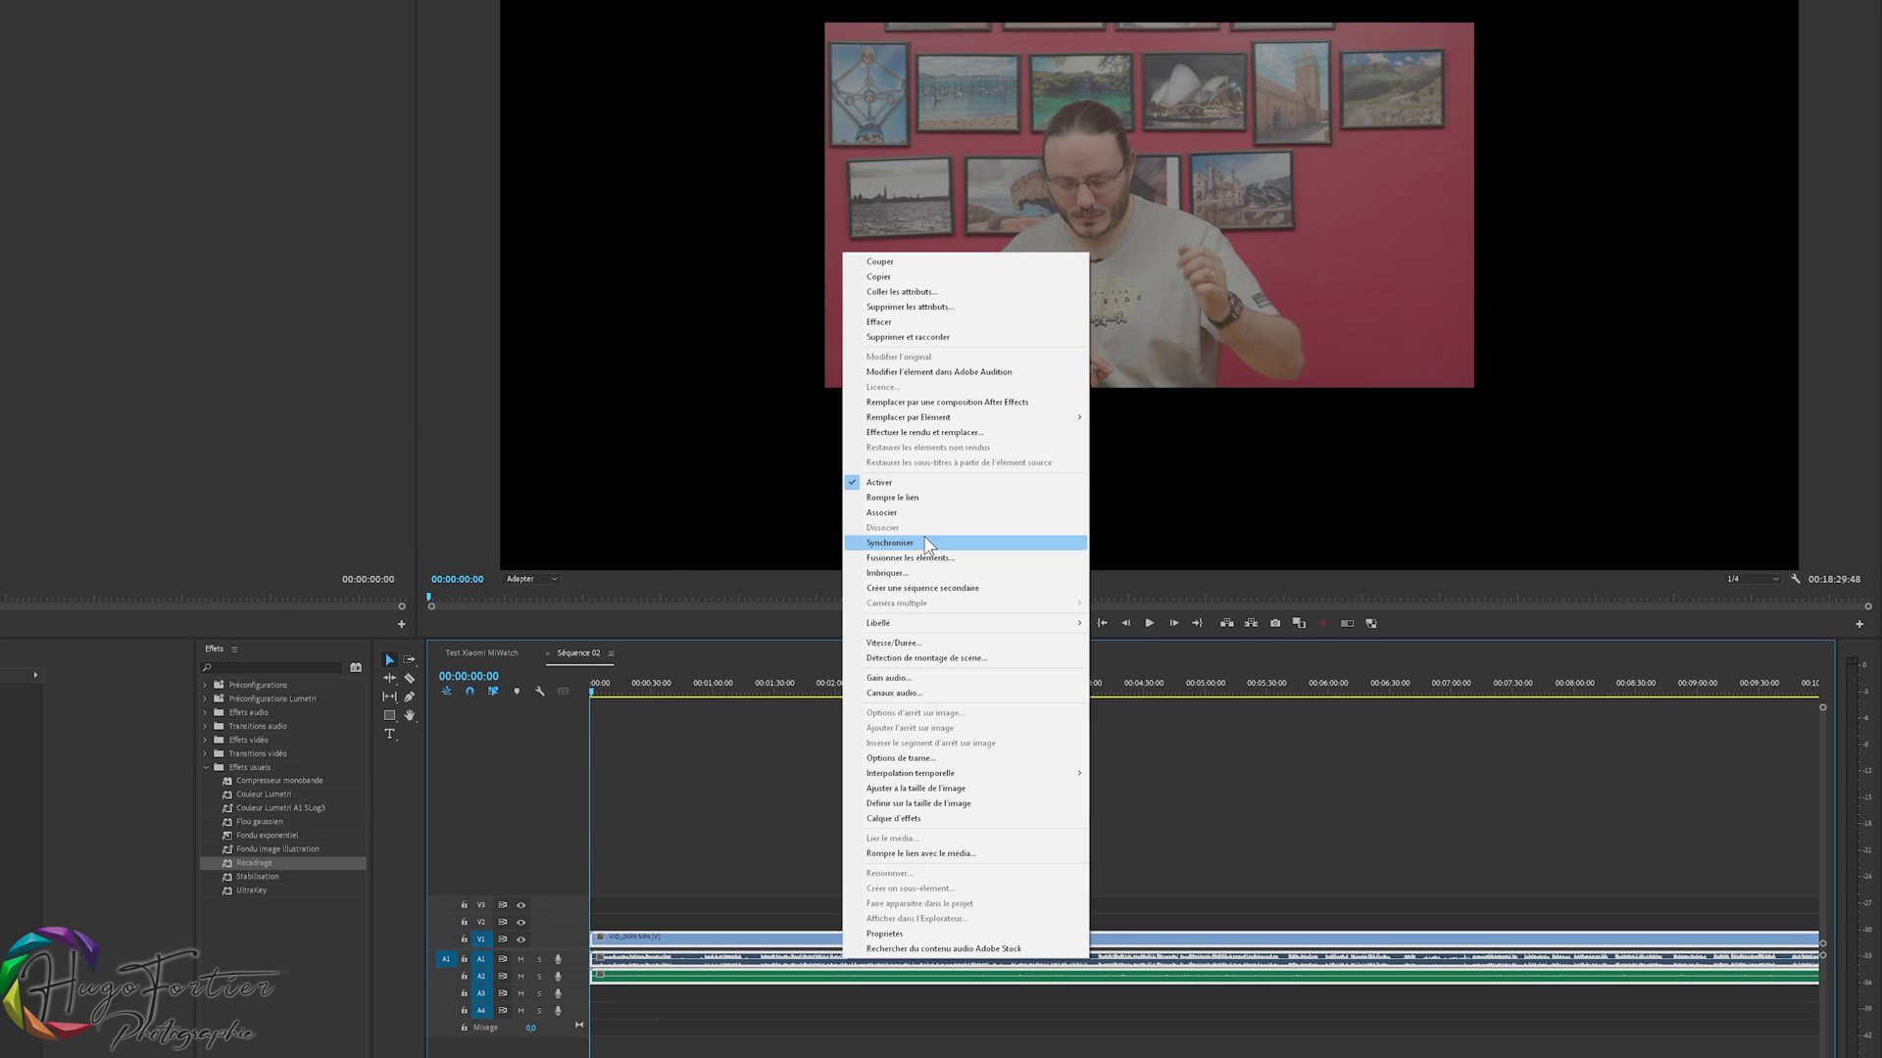
click(923, 547)
key(Return)
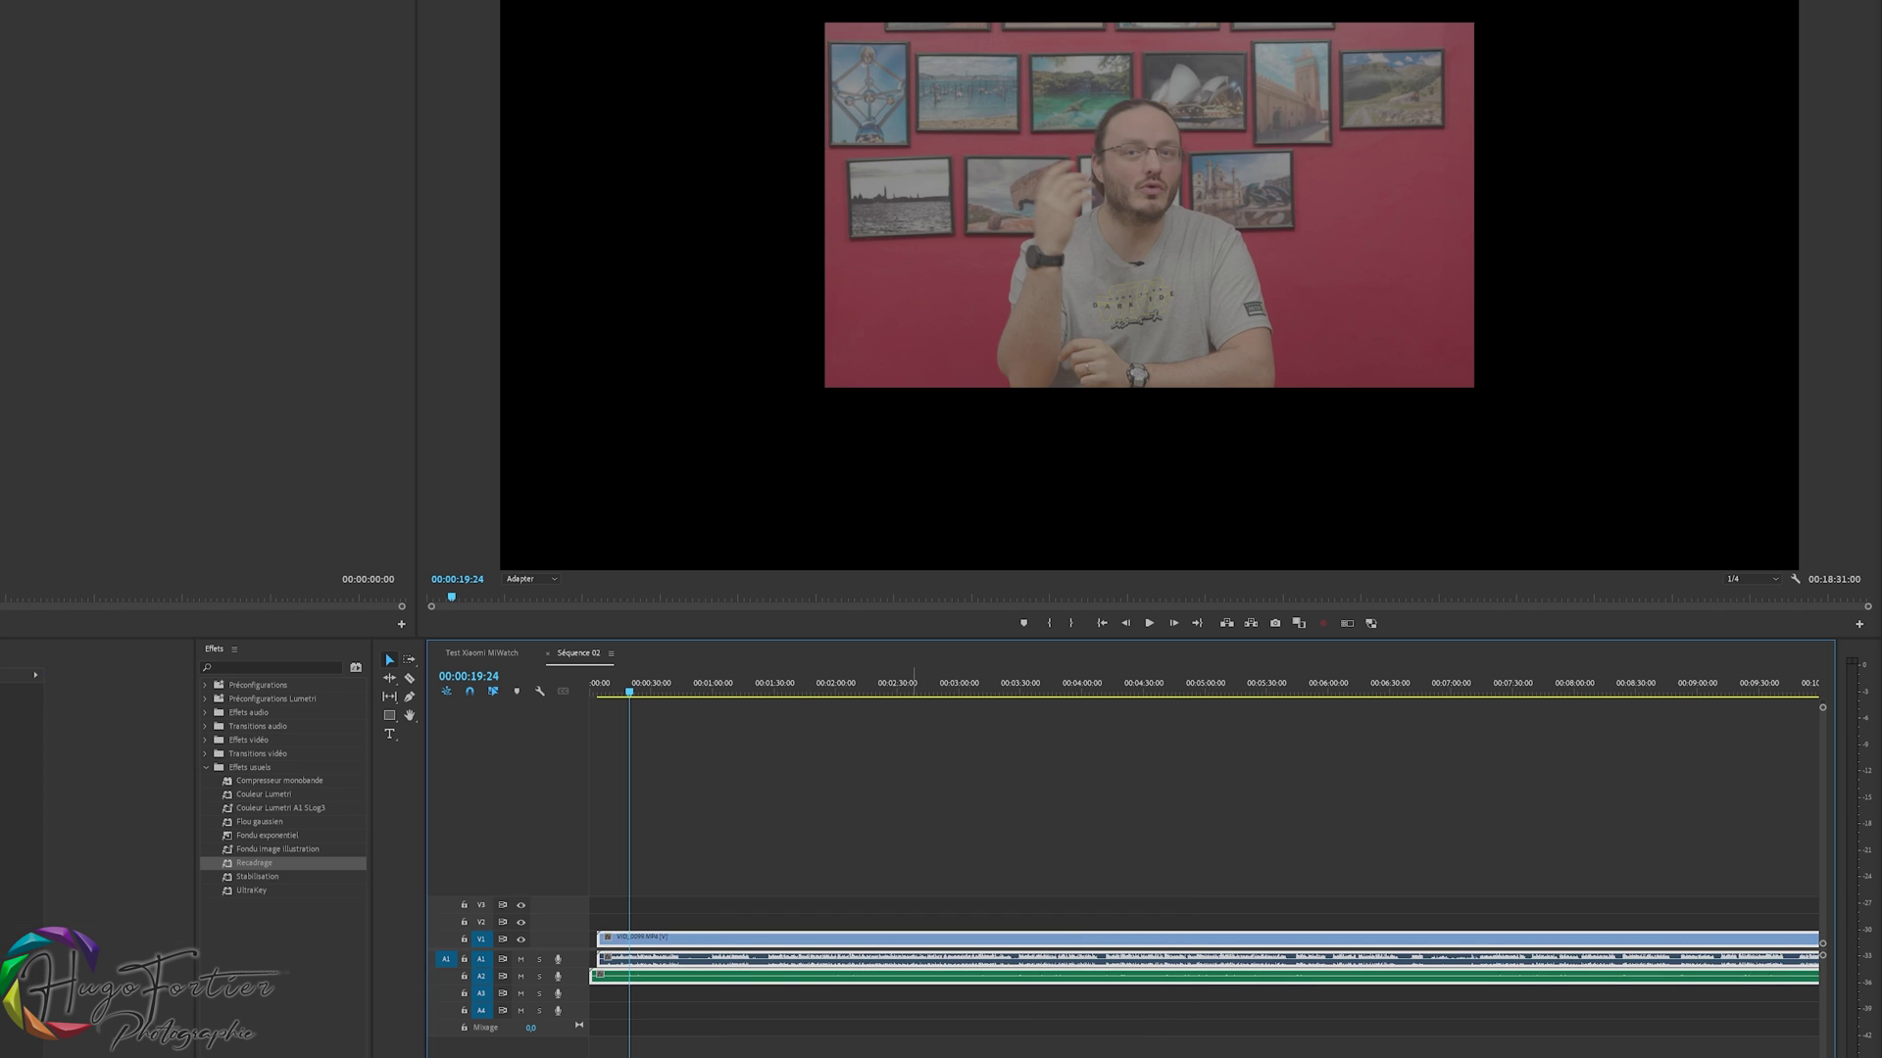
right_click(847, 939)
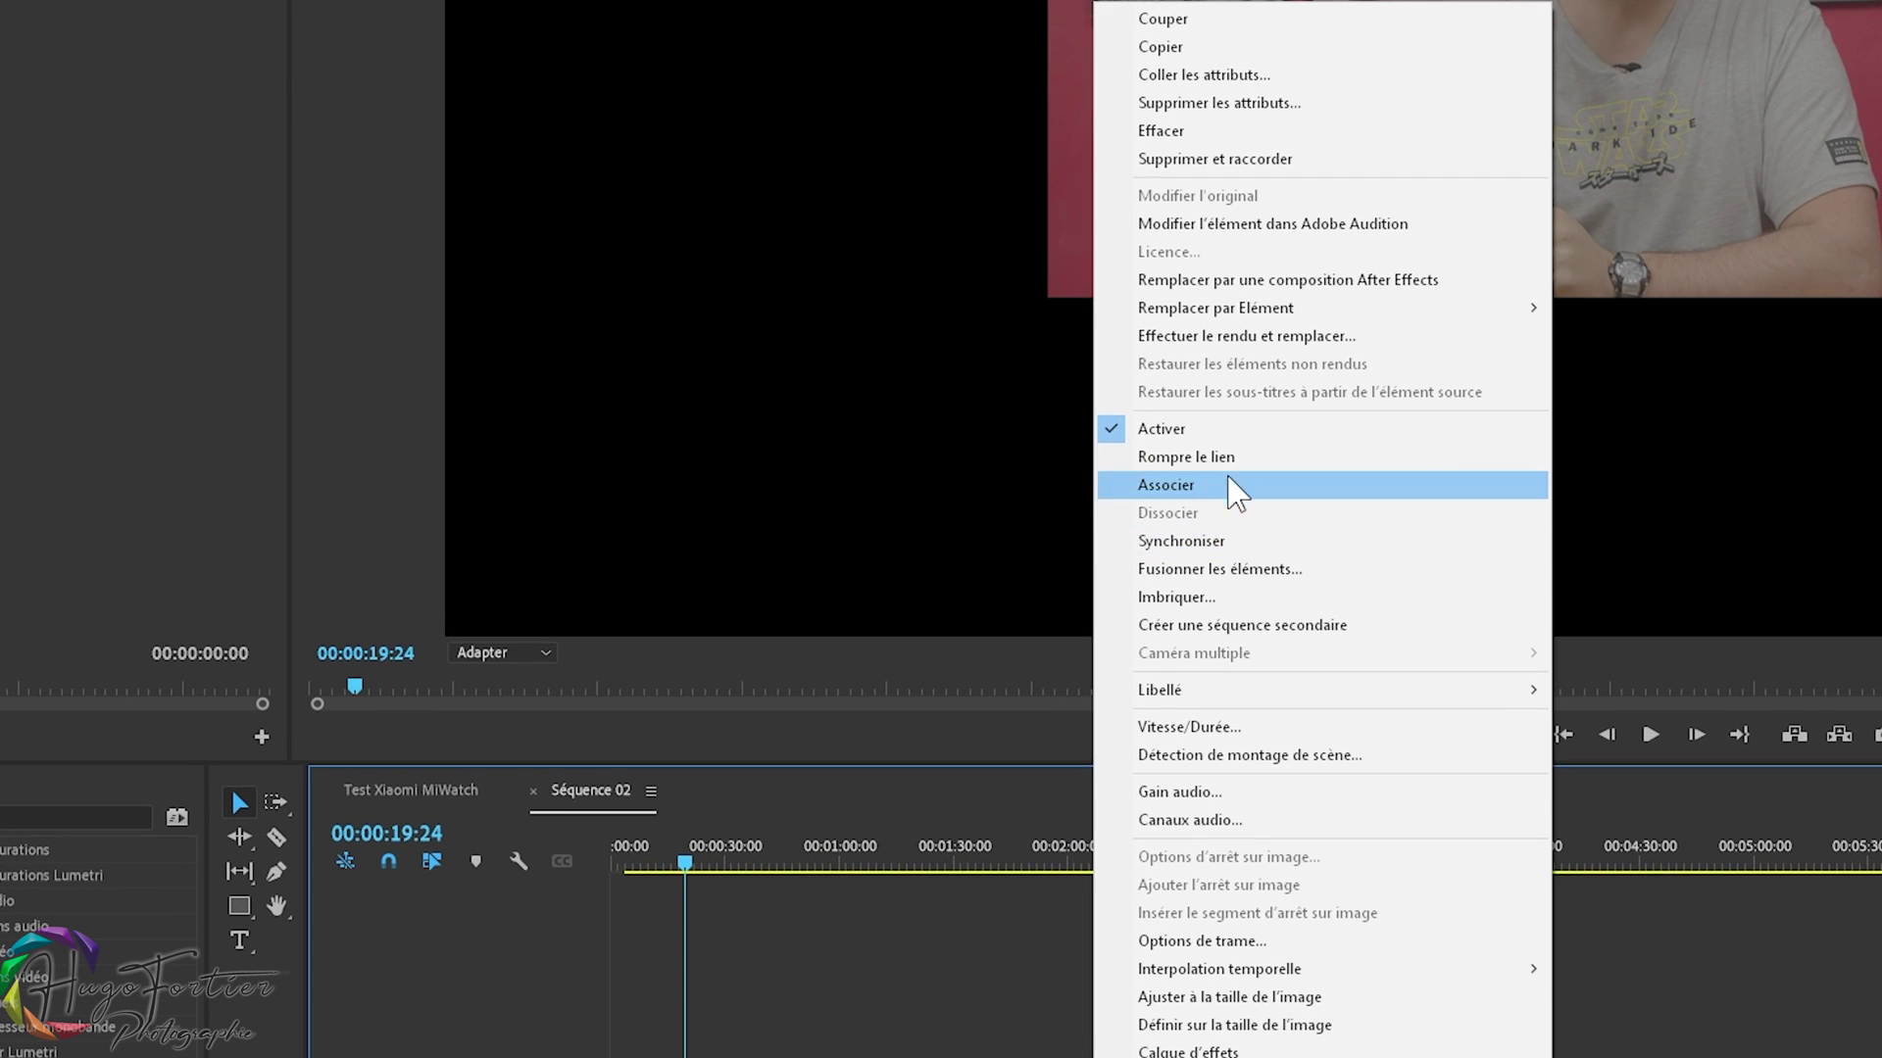
click(1245, 598)
key(Return)
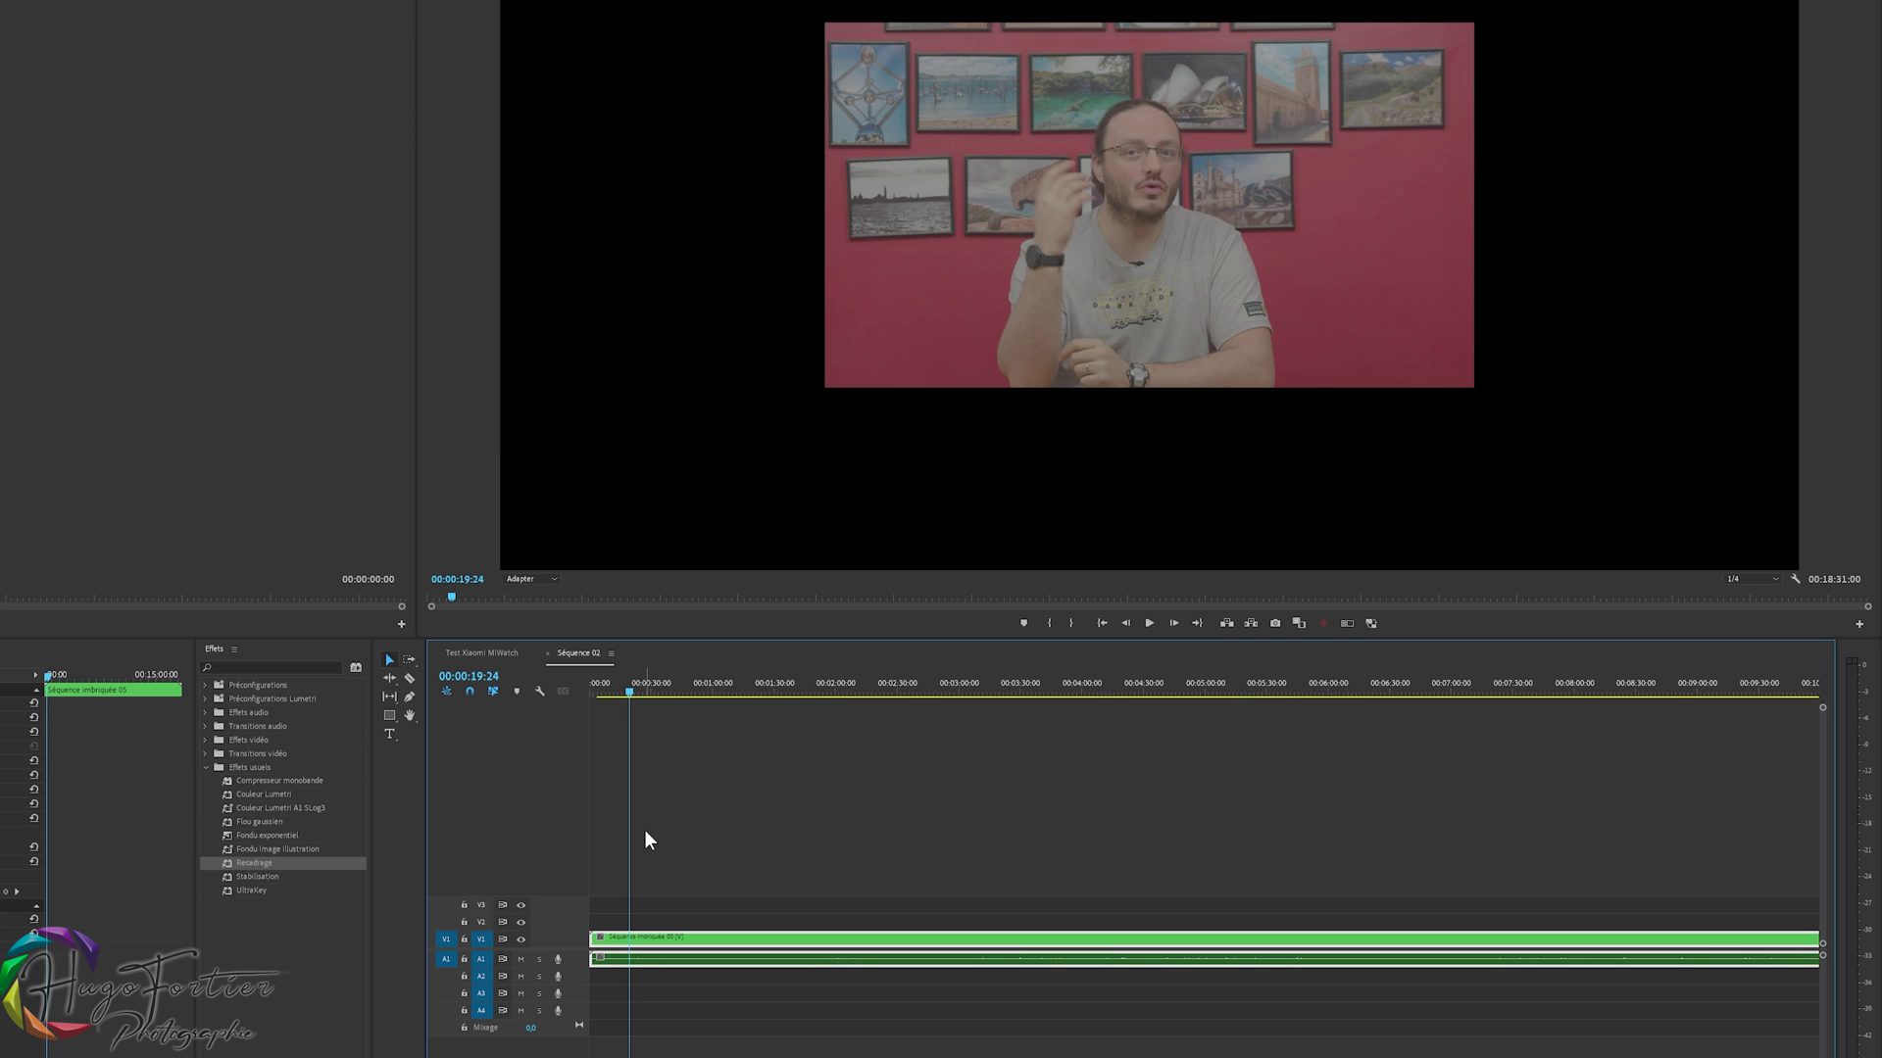
- Split at 00:02:28:10 and ripple-delete the opening, then cut and ripple-delete a second section
click(894, 684)
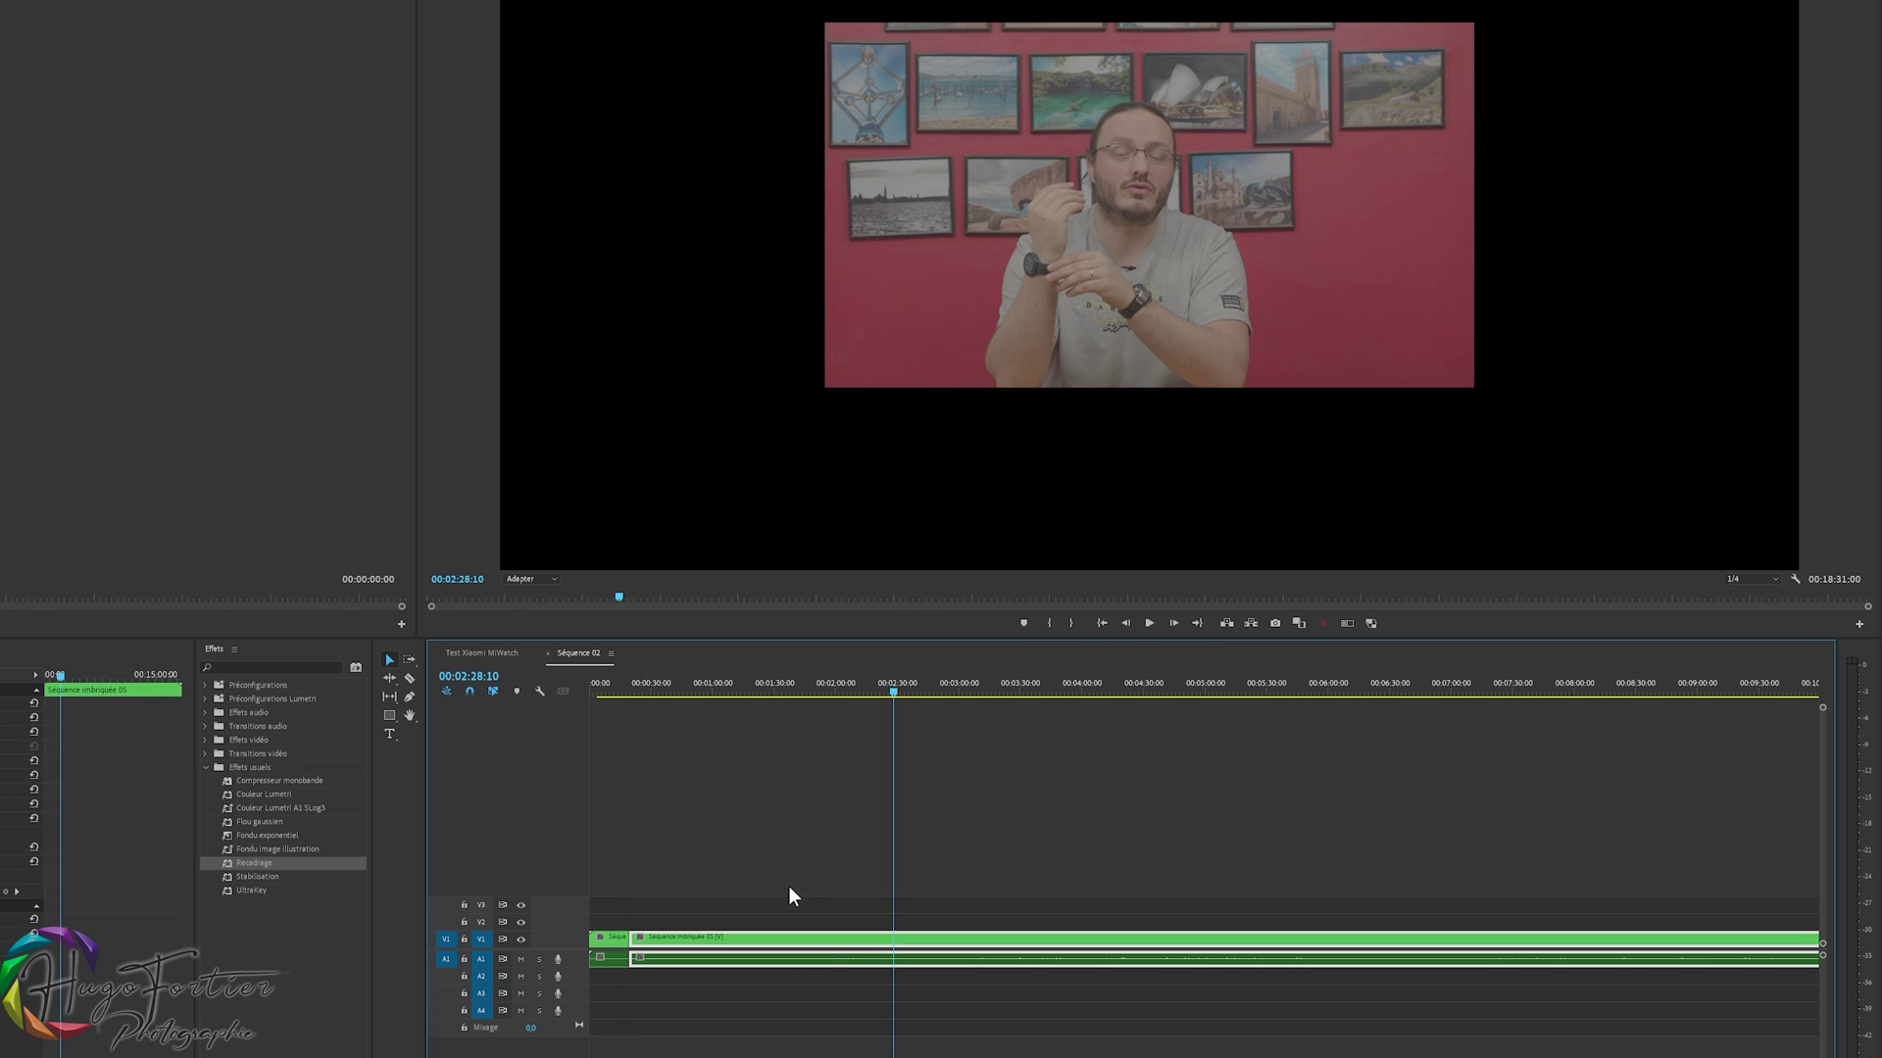
key(ctrl+k)
key(q)
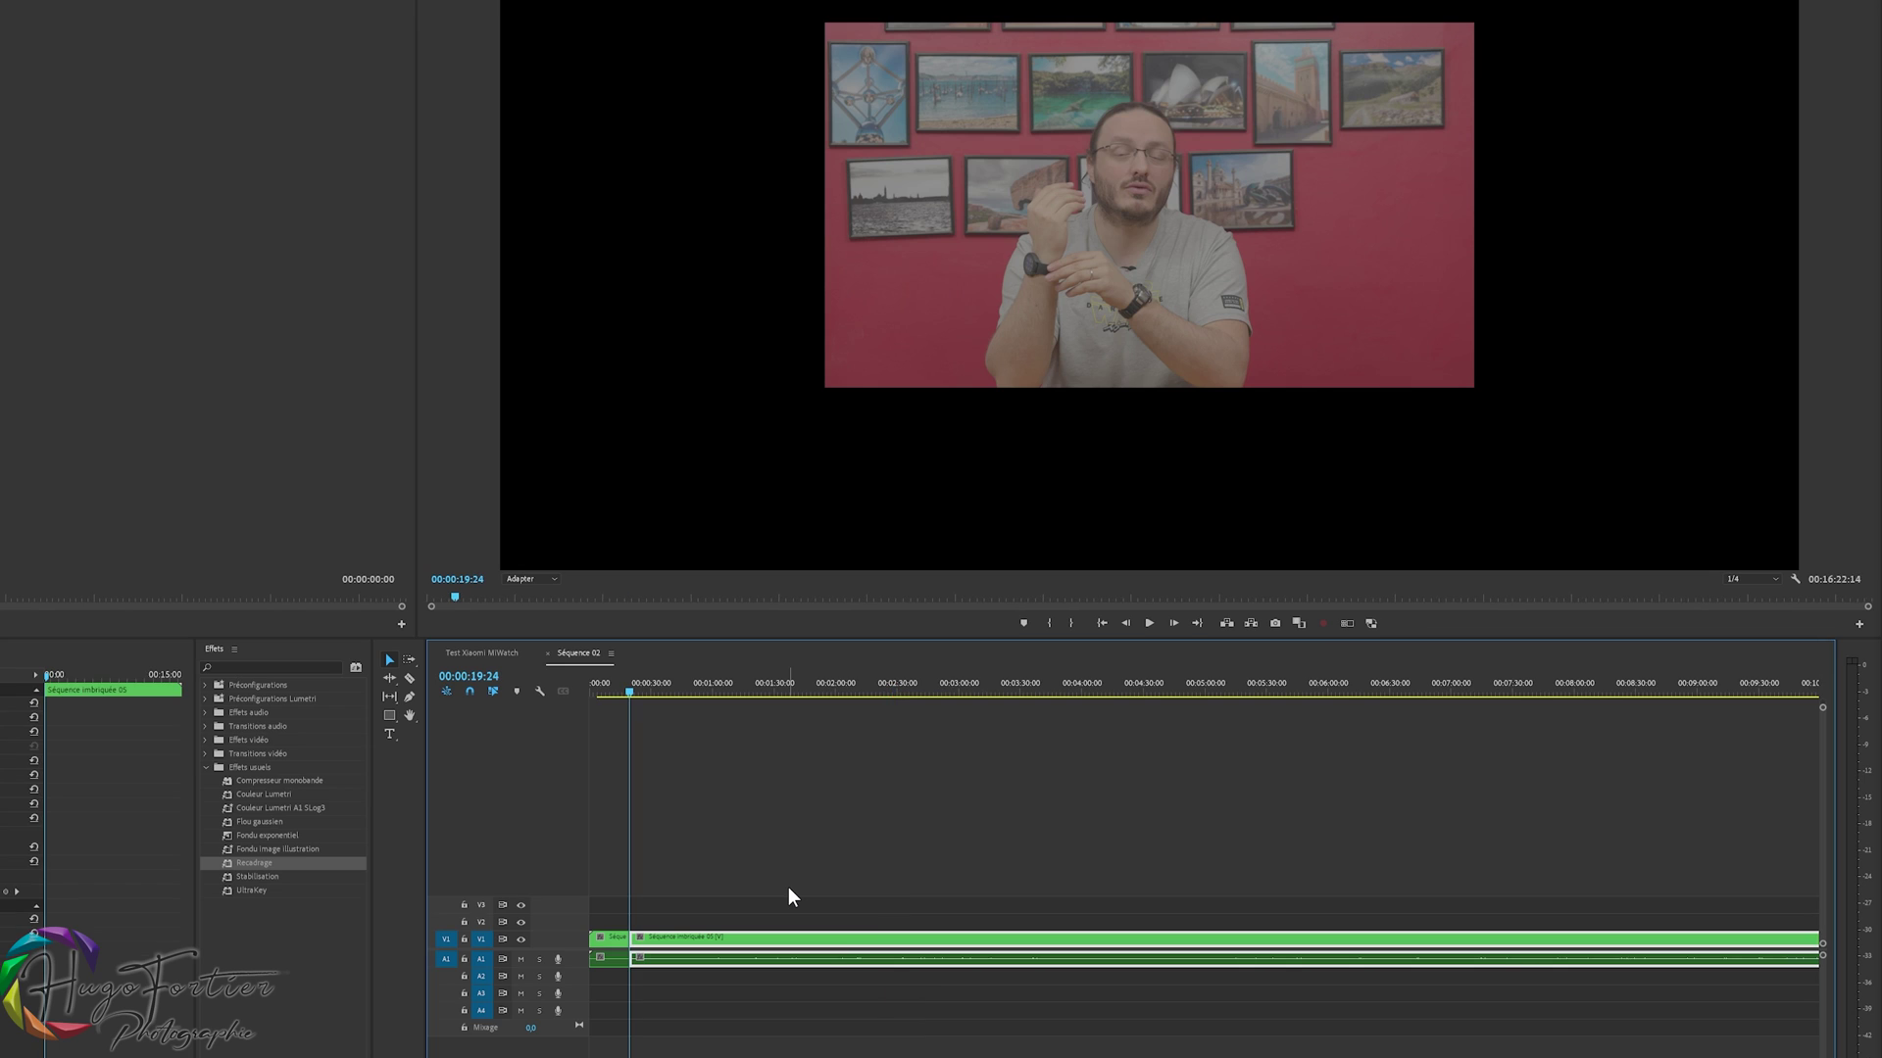
click(790, 685)
key(ctrl+k)
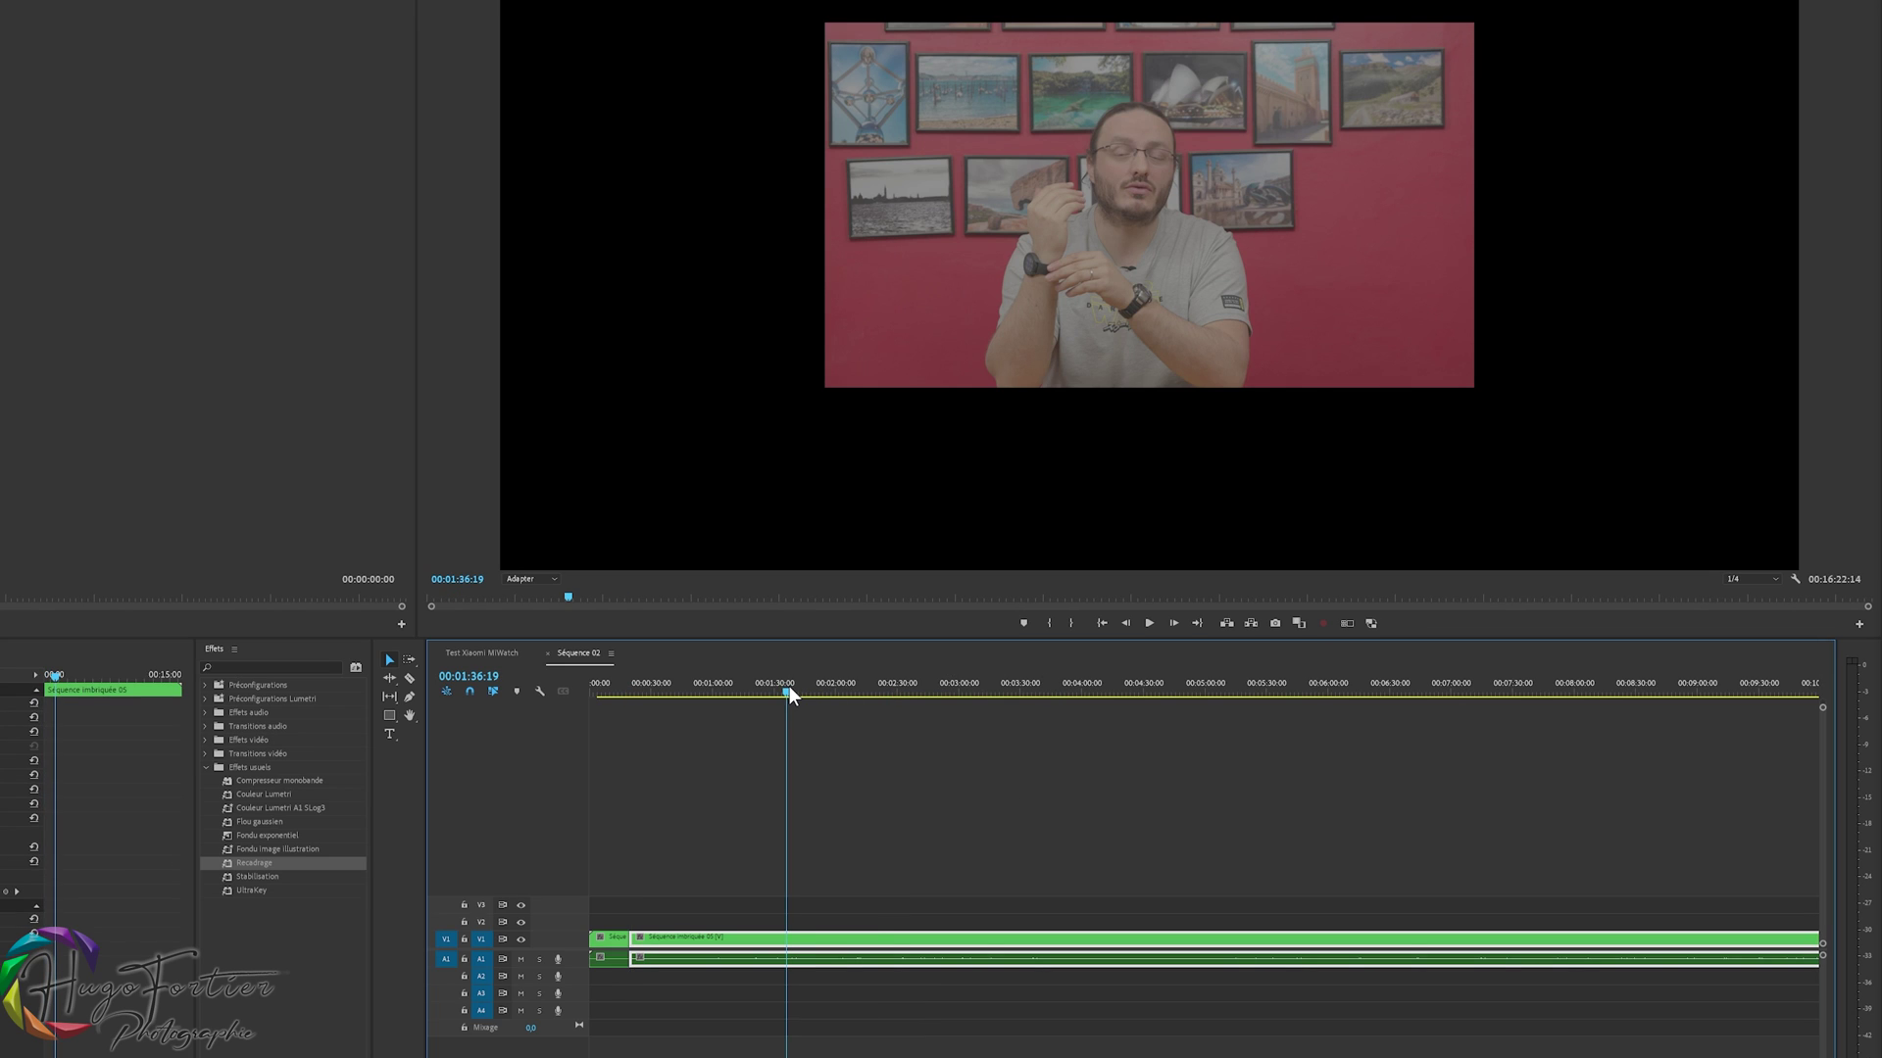
click(918, 686)
key(ctrl+k)
key(q)
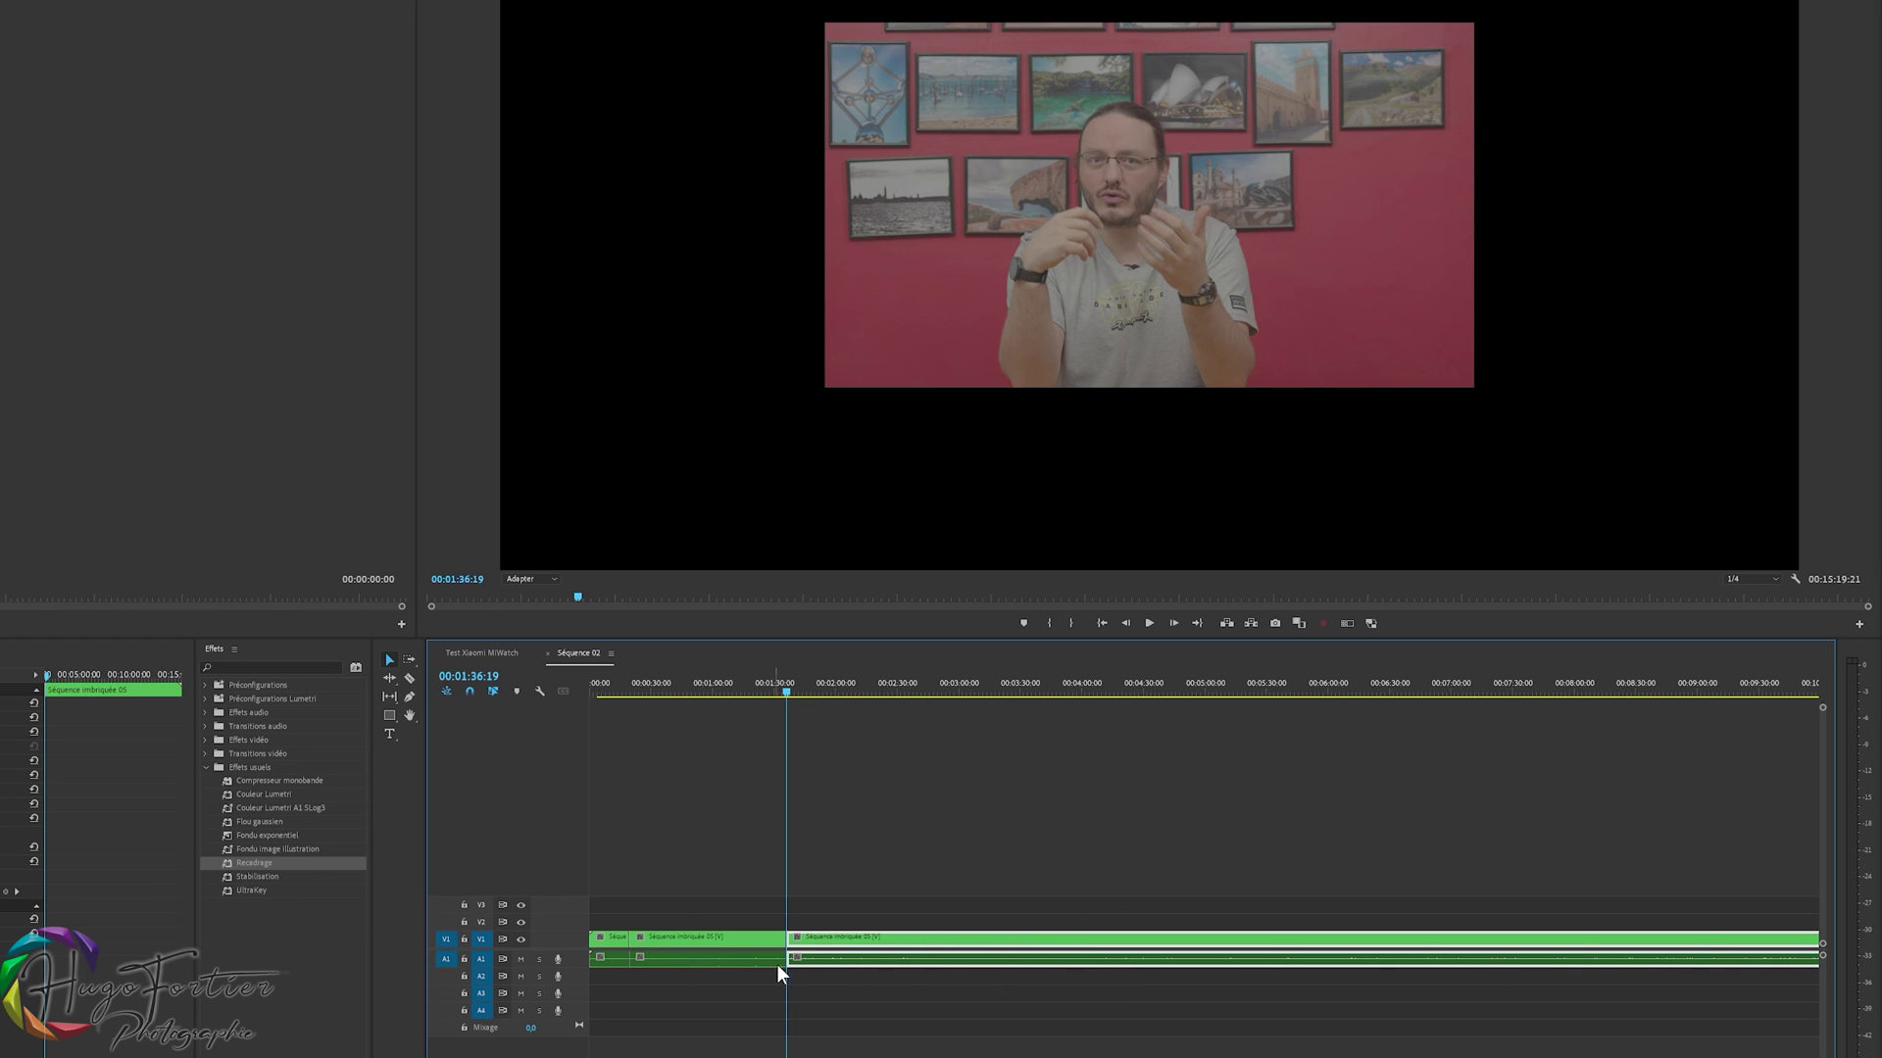
- Select the remaining nested pieces and inspect the long one's sequence before closing it
click(635, 1007)
click(604, 955)
click(814, 964)
double_click(836, 940)
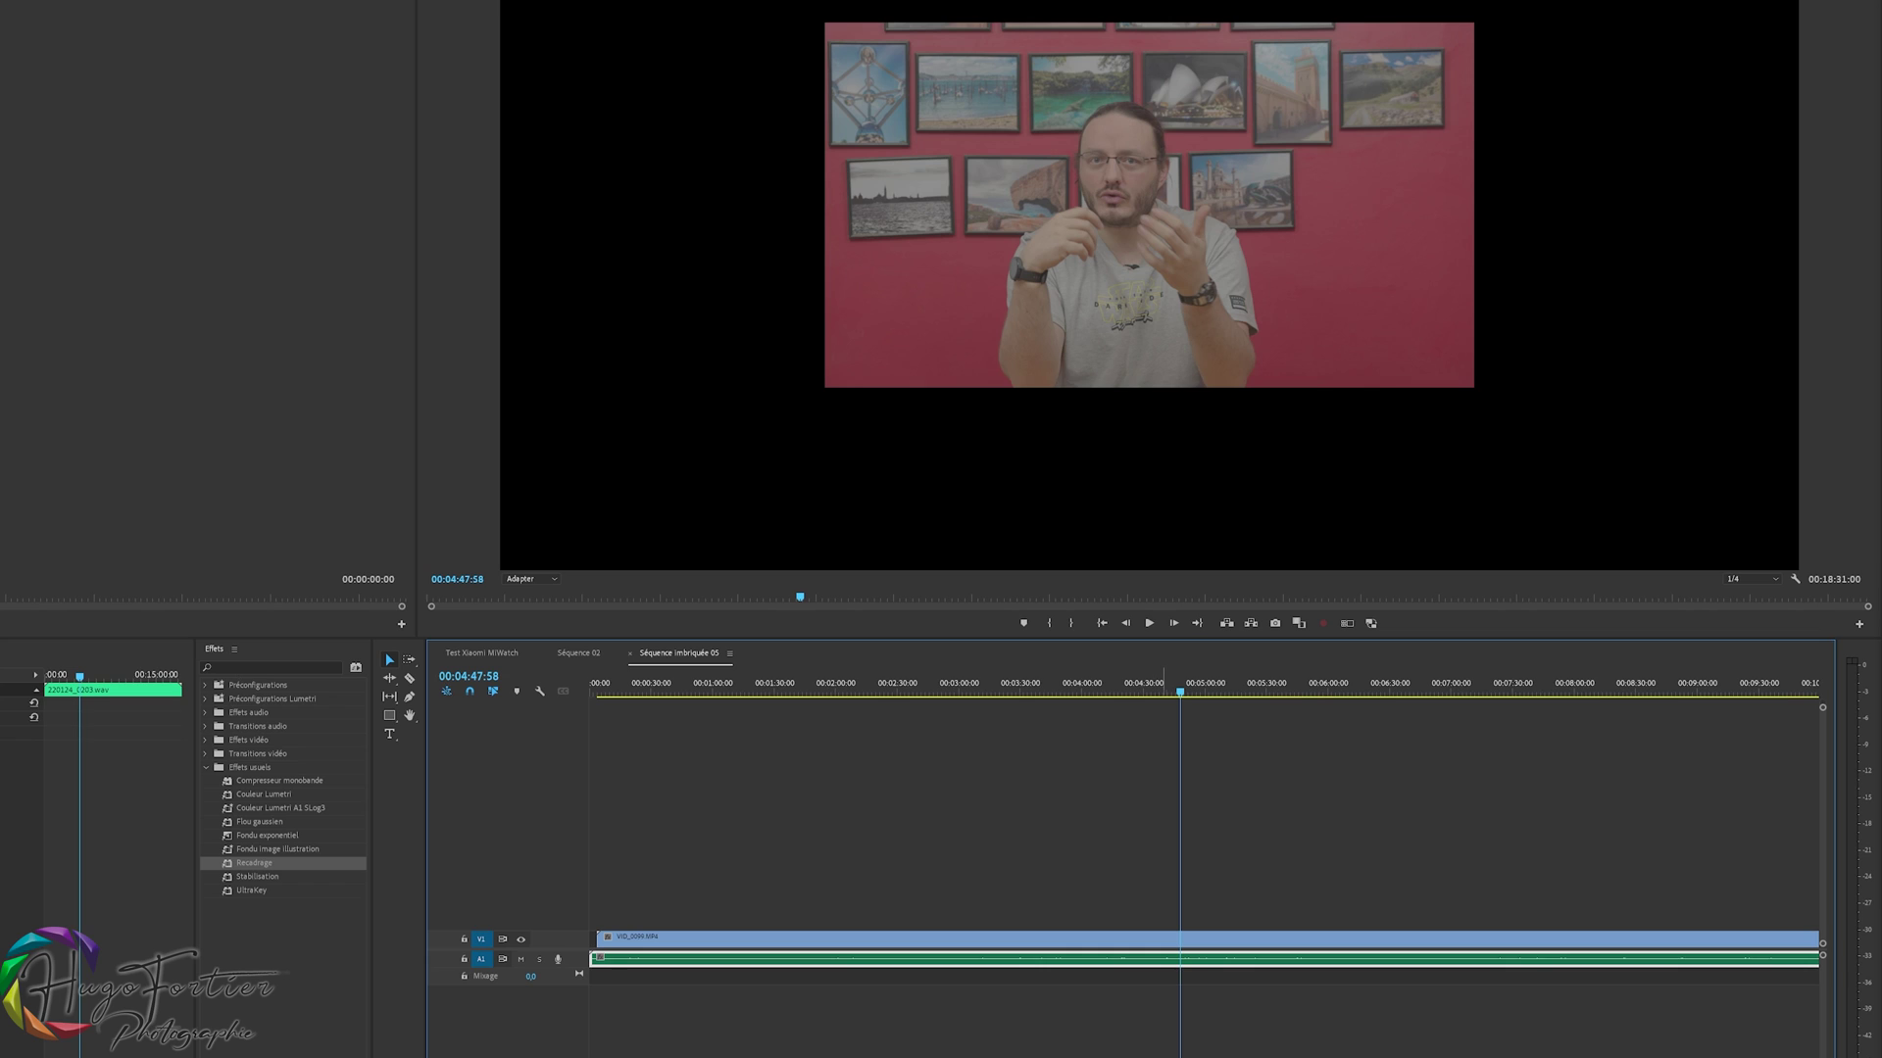
click(632, 653)
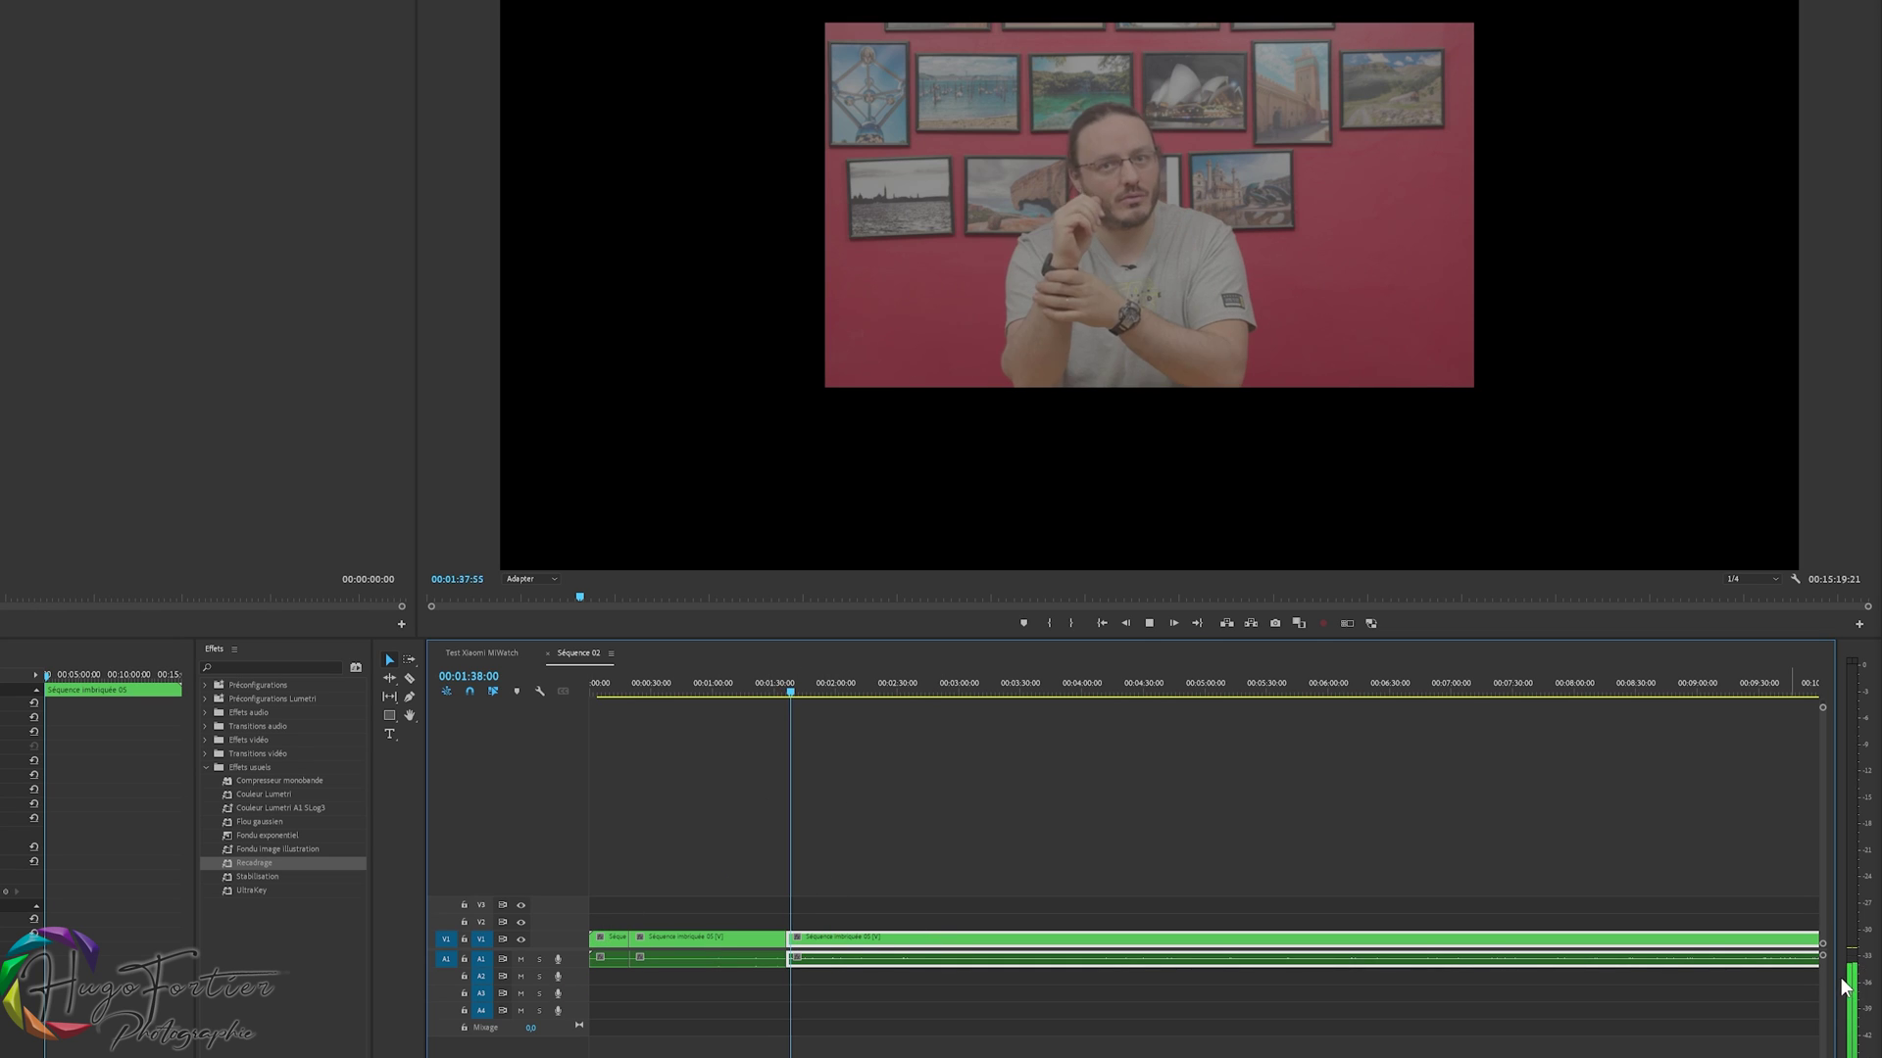
- Normalize all peaks of Séquence imbriquée 05's audio to 0 dB via Audio Gain, then reopen it
double_click(831, 958)
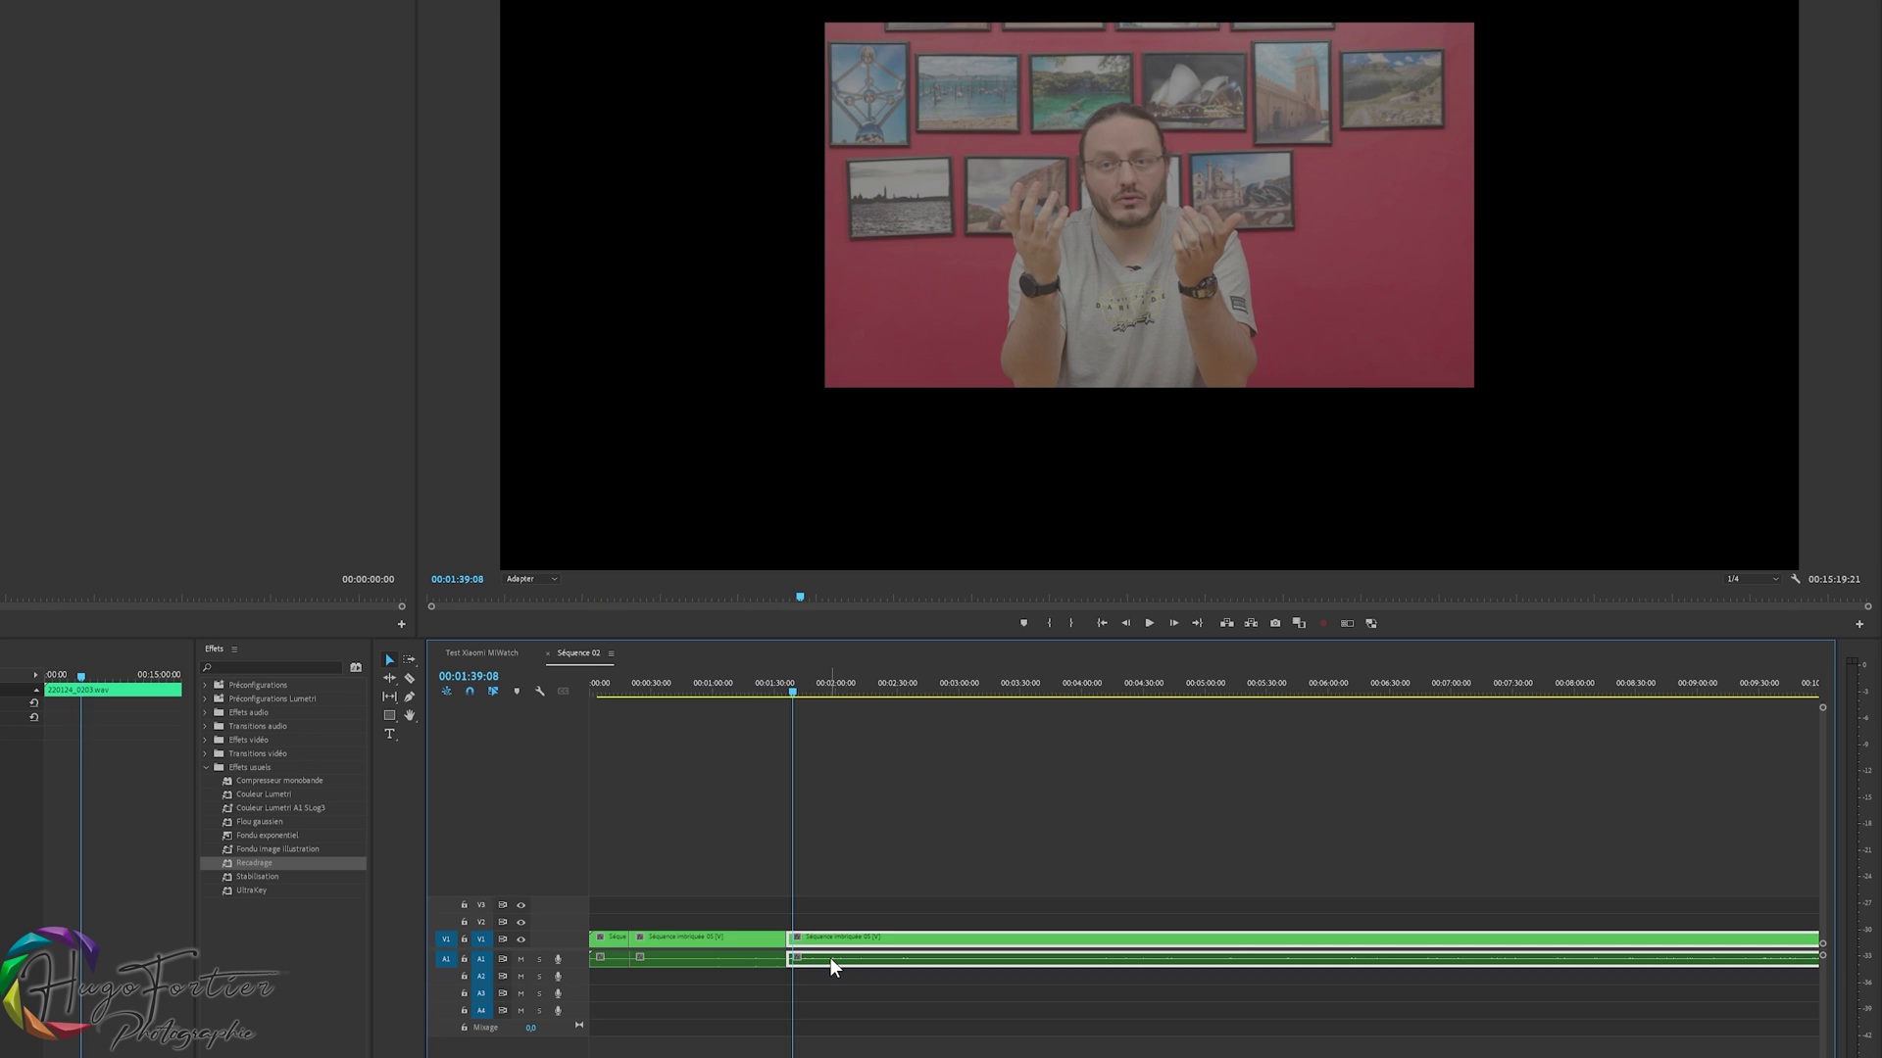
right_click(765, 965)
click(884, 800)
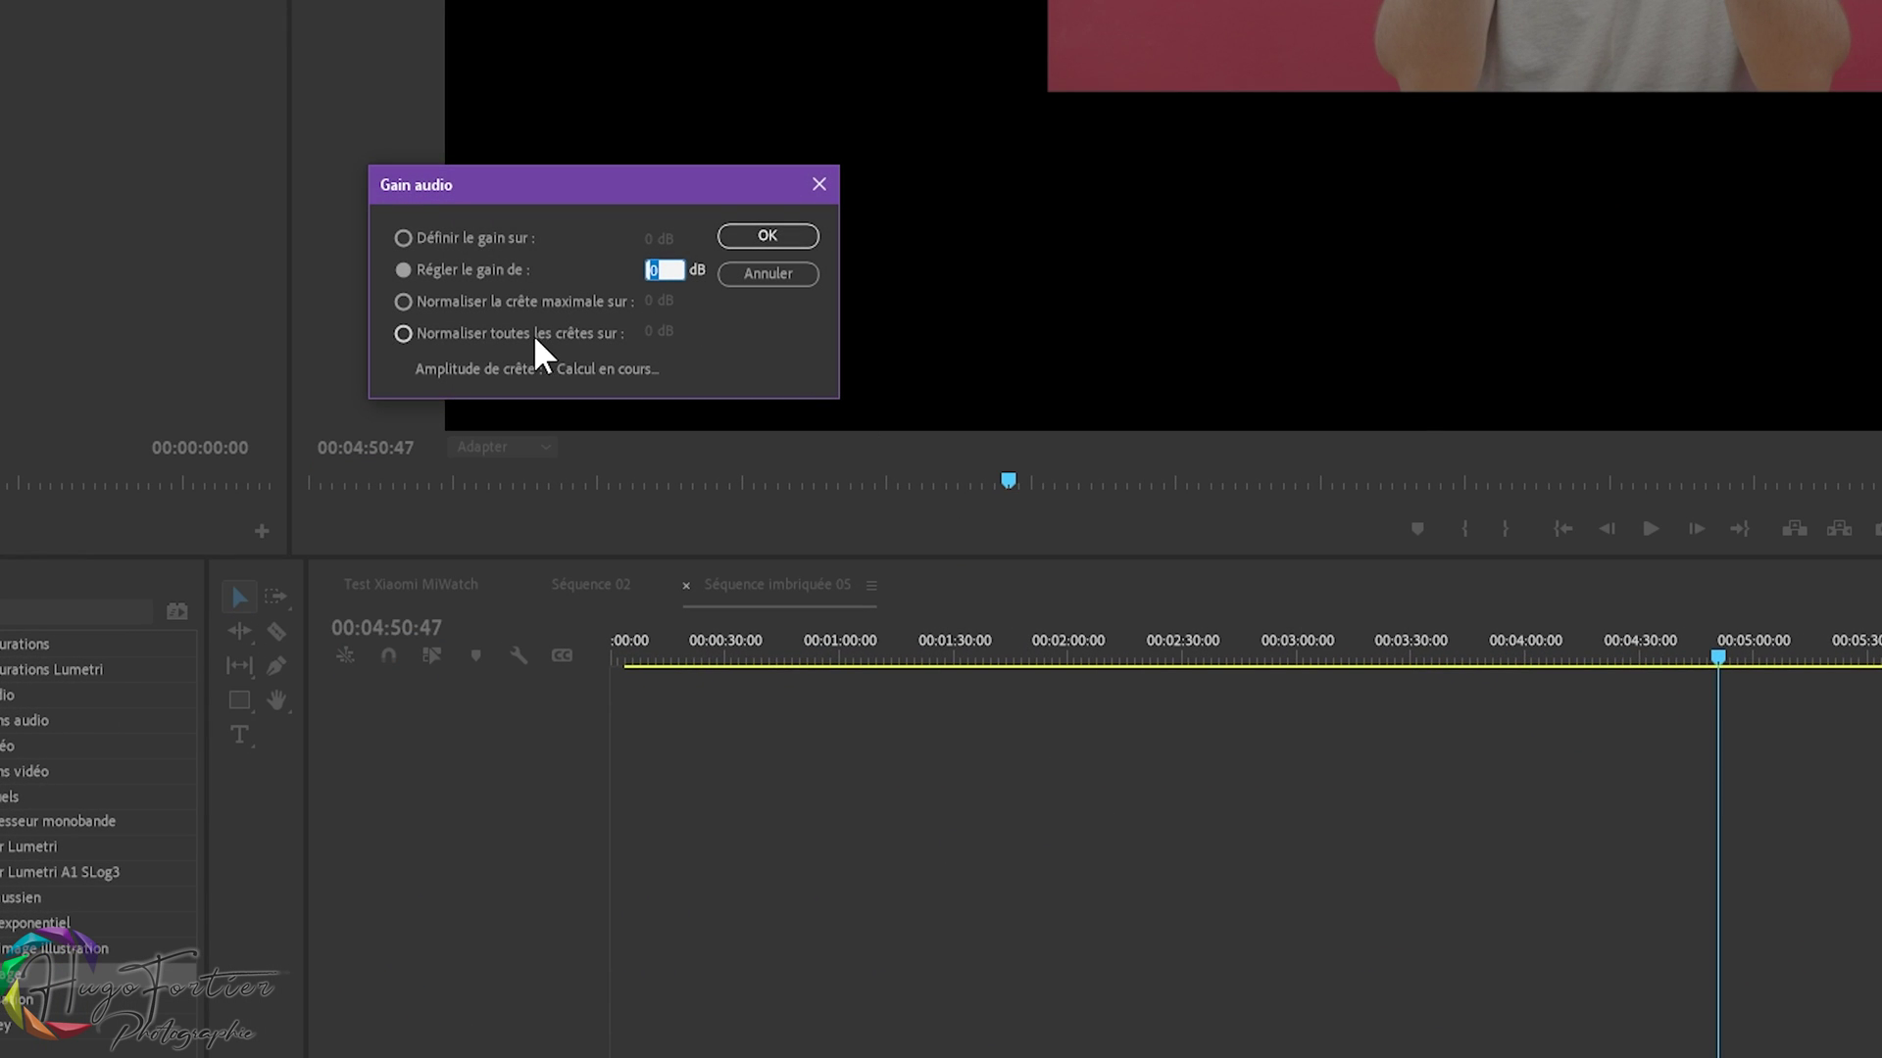
click(533, 333)
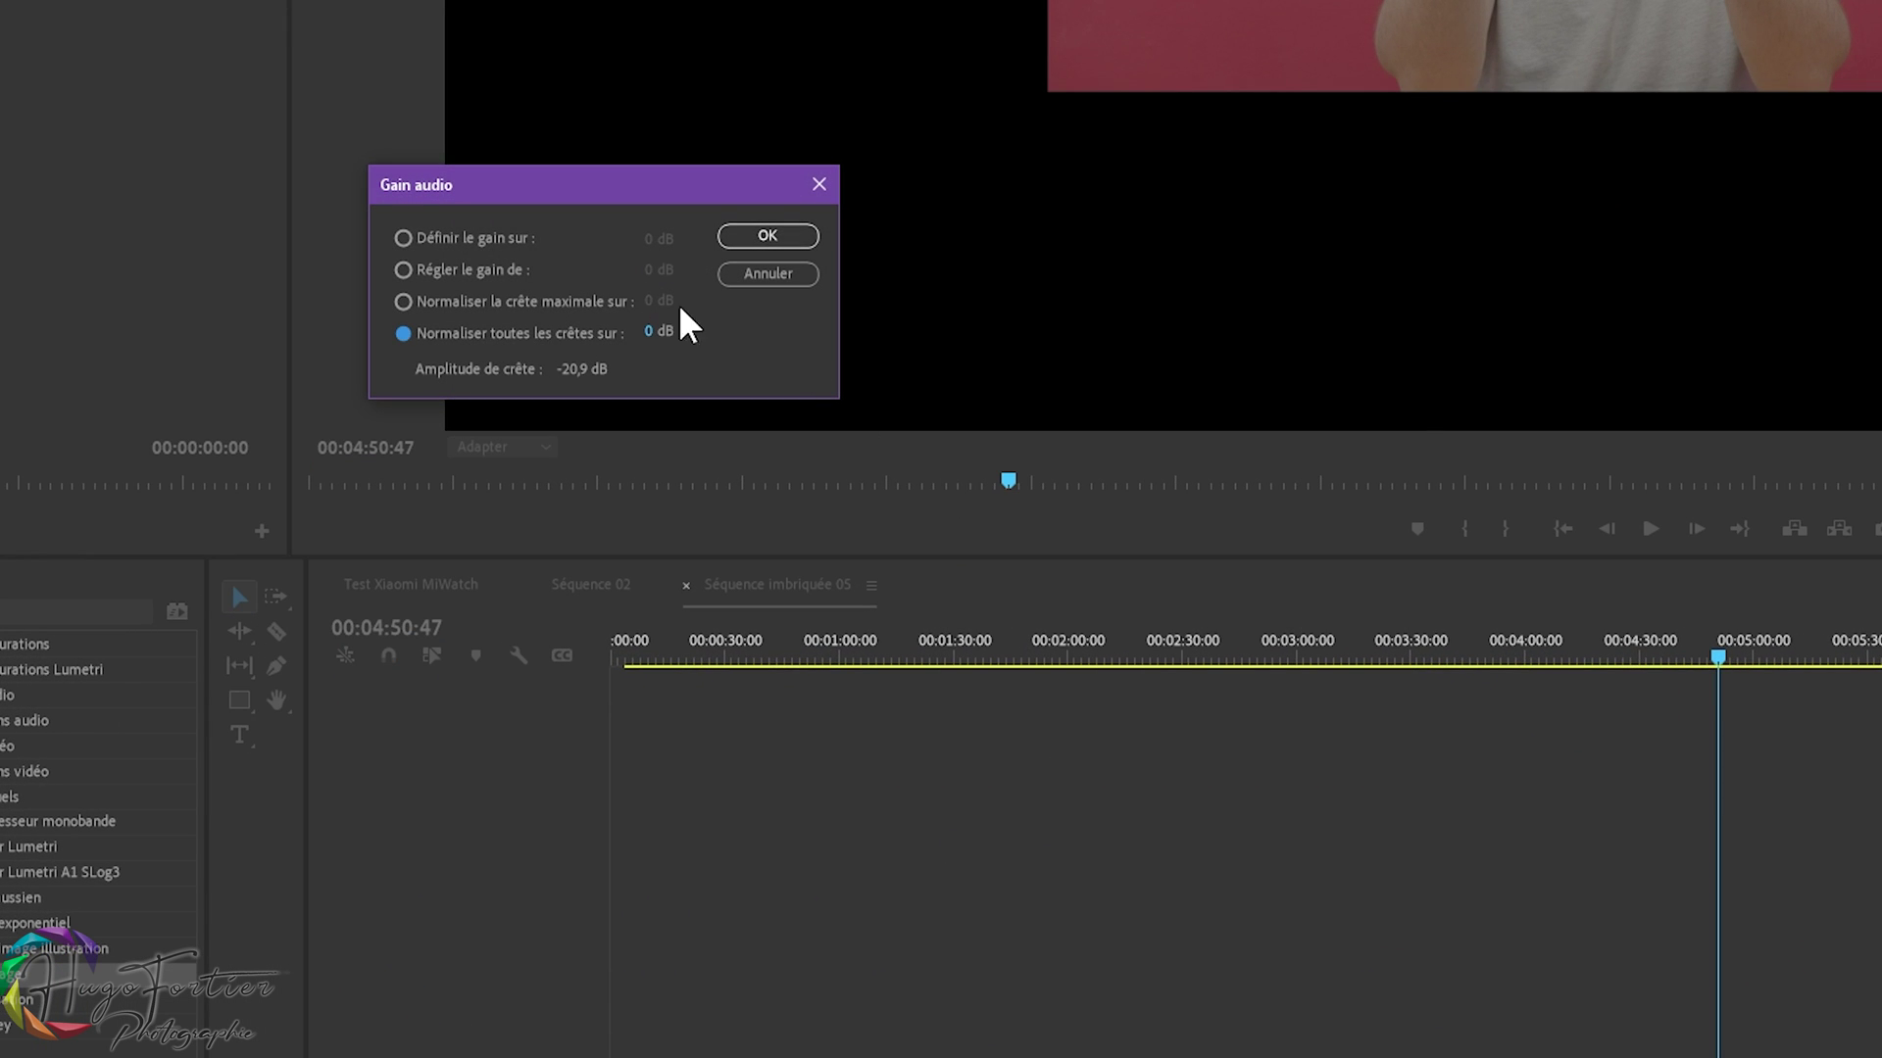
click(784, 237)
click(658, 645)
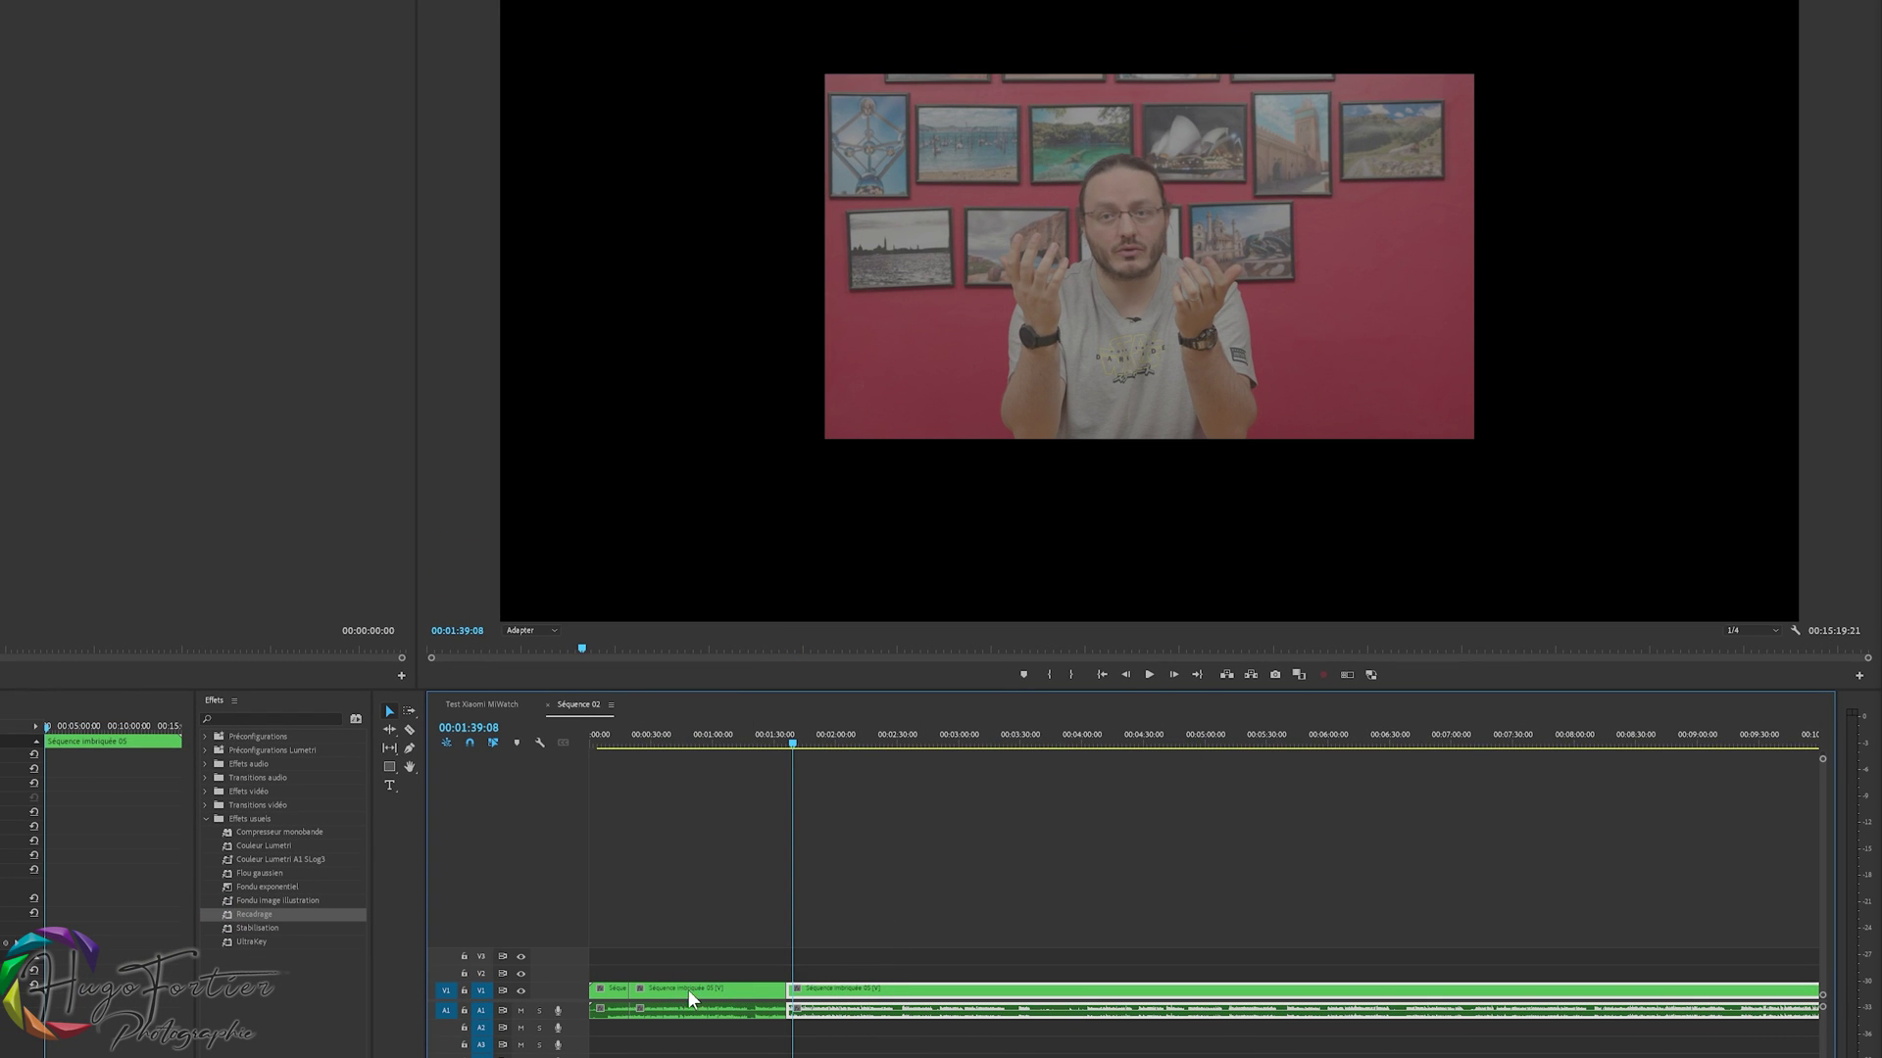
double_click(843, 986)
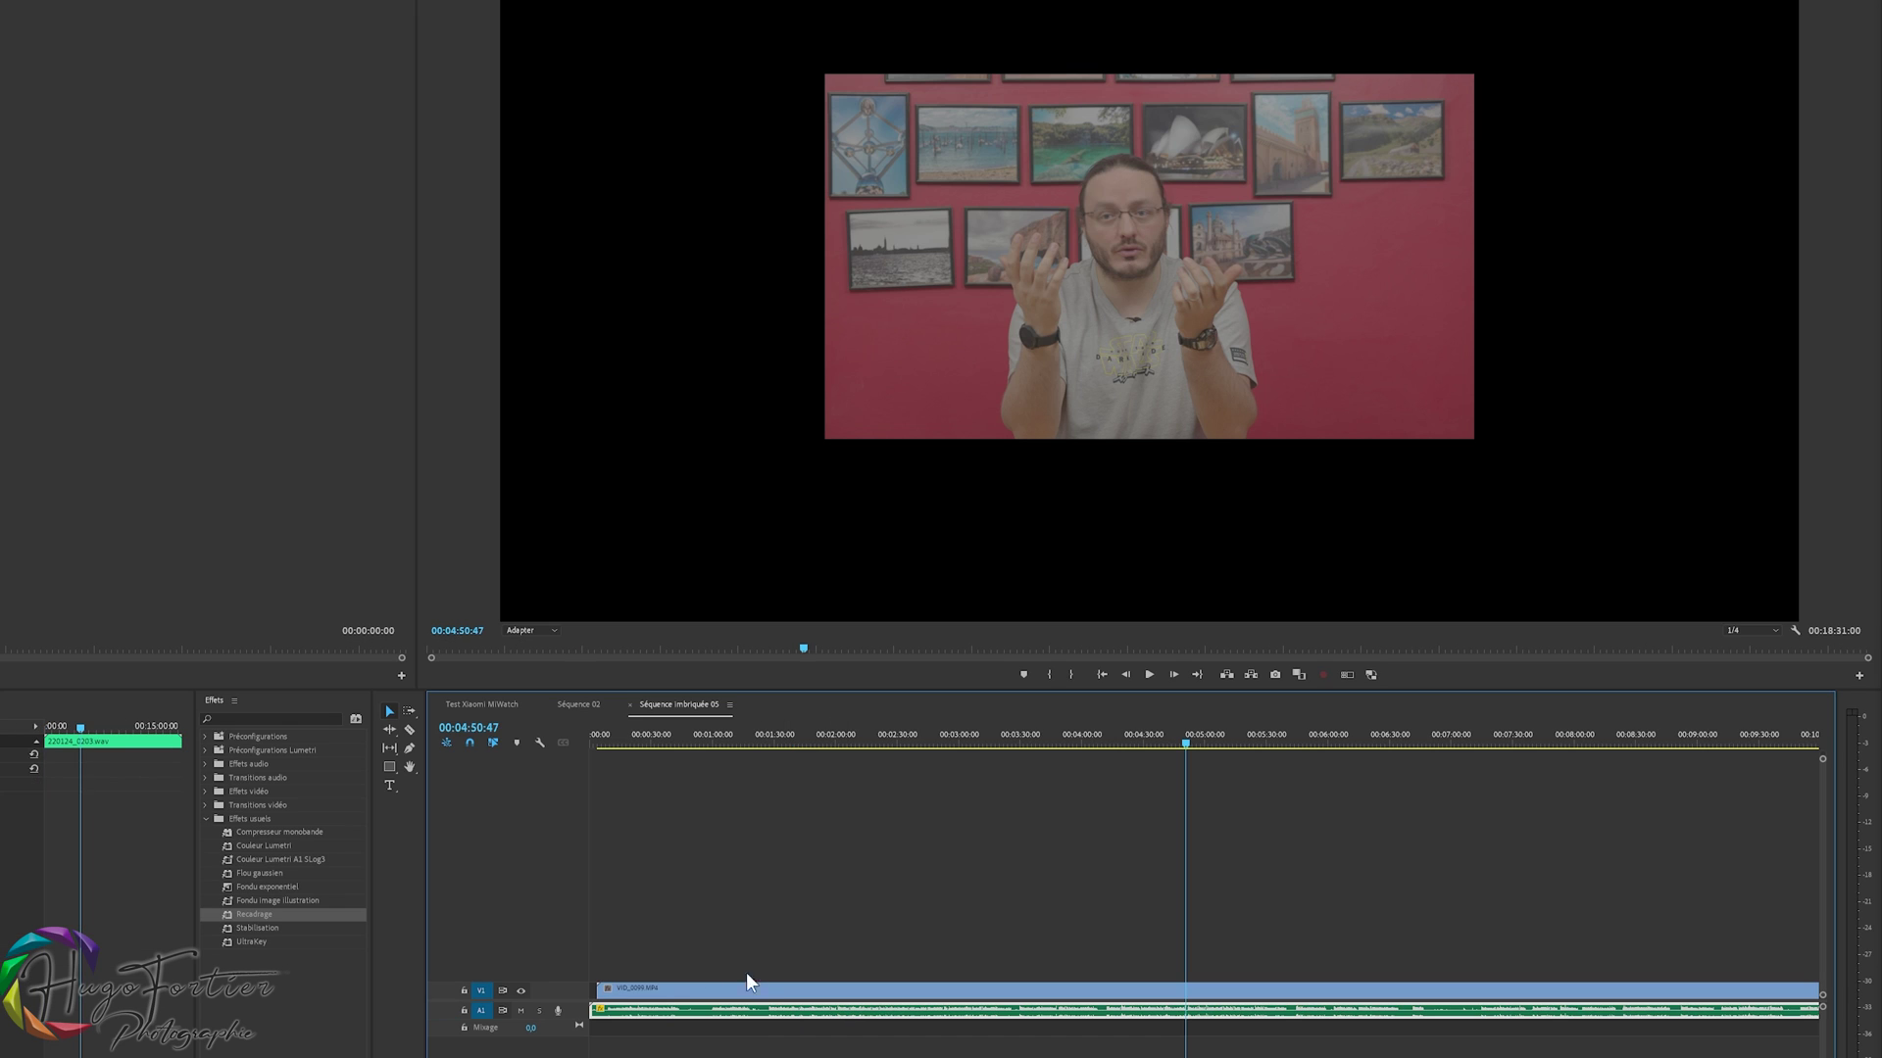
- Close Séquence imbriquée 05 and play Séquence 02 from around 00:00:48:50 to check the normalized nested audio
click(630, 705)
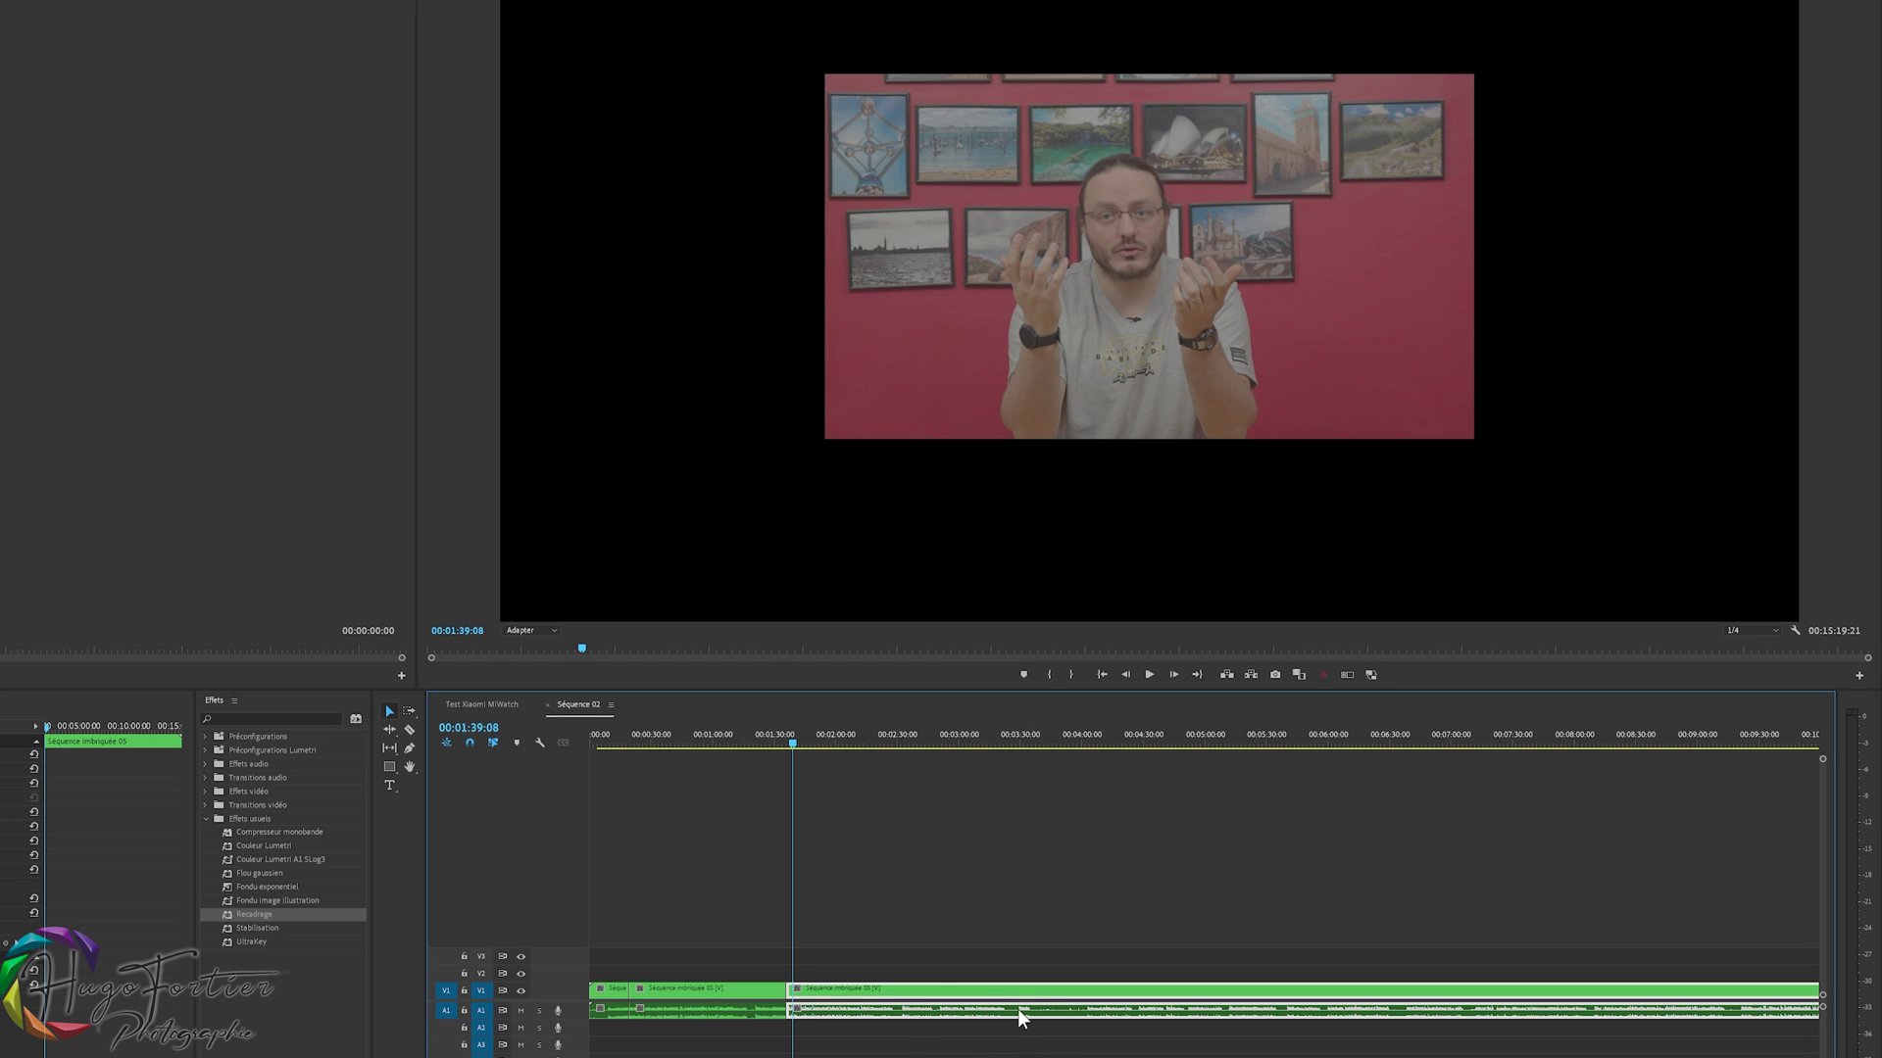
click(722, 737)
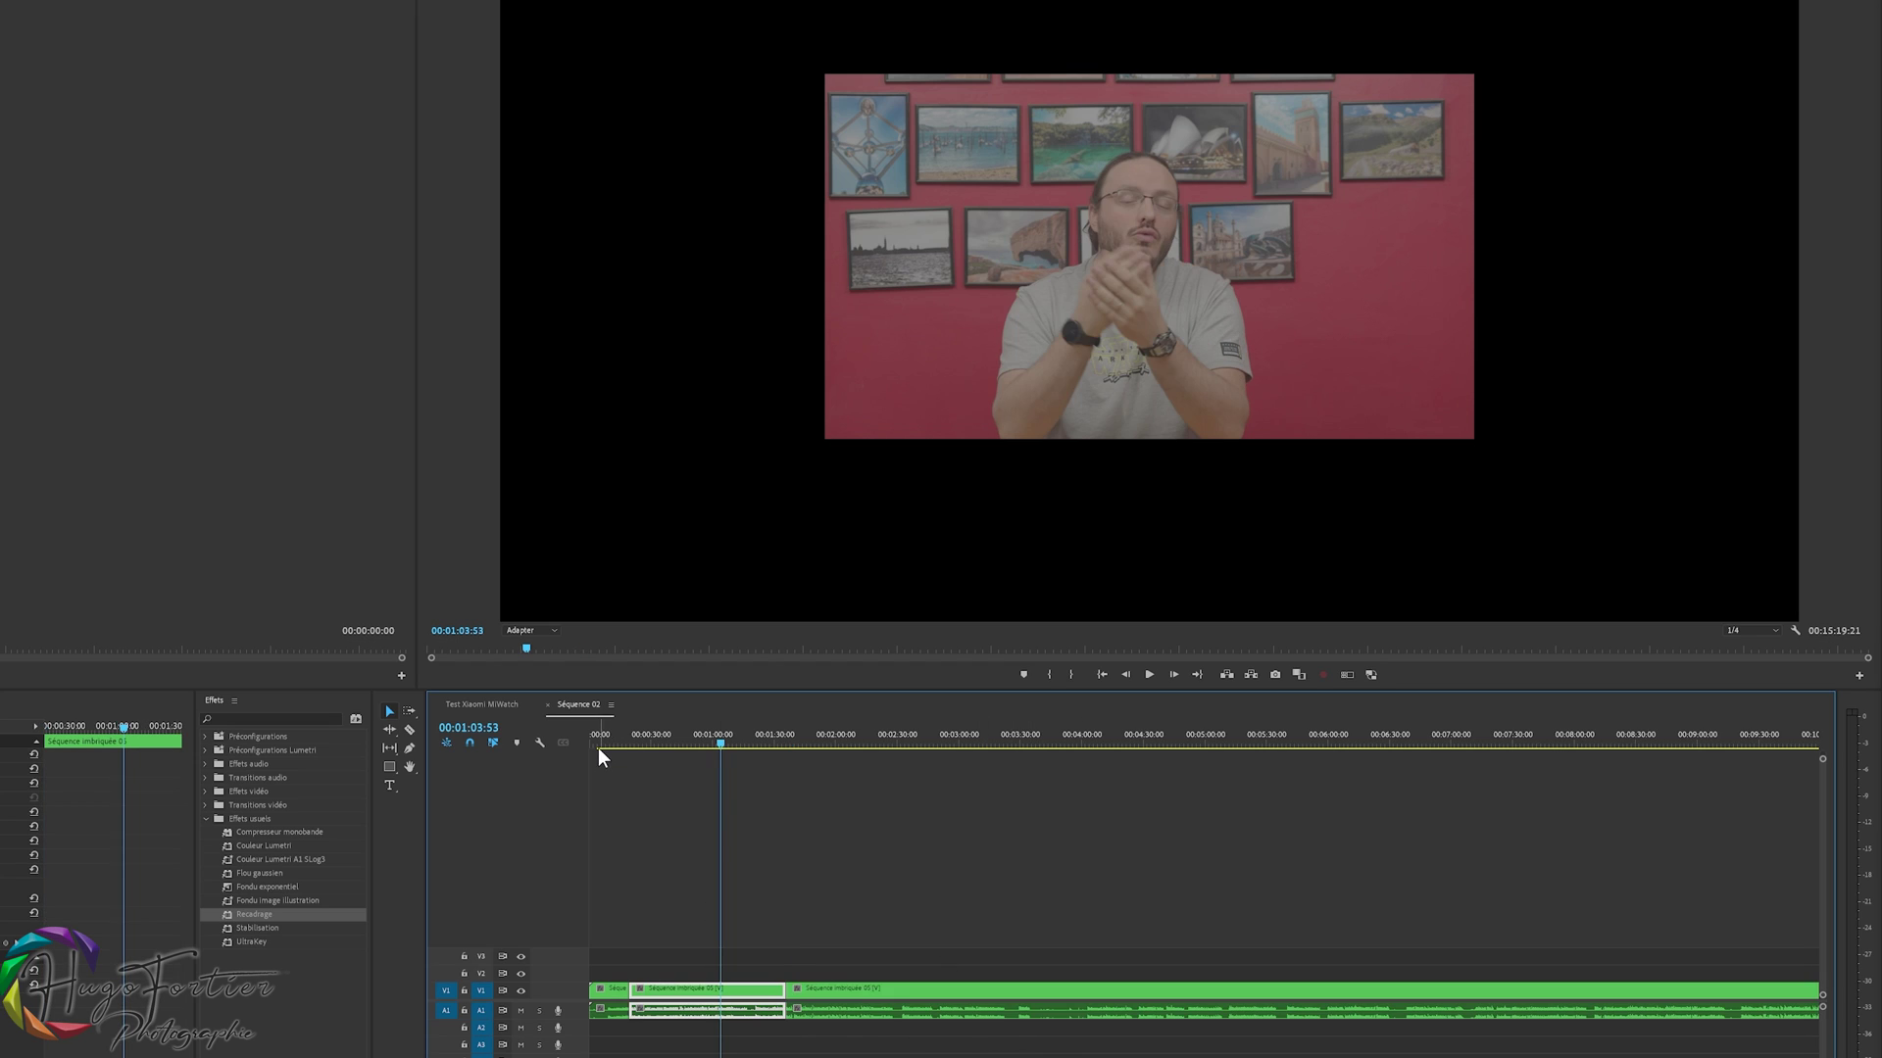
click(607, 737)
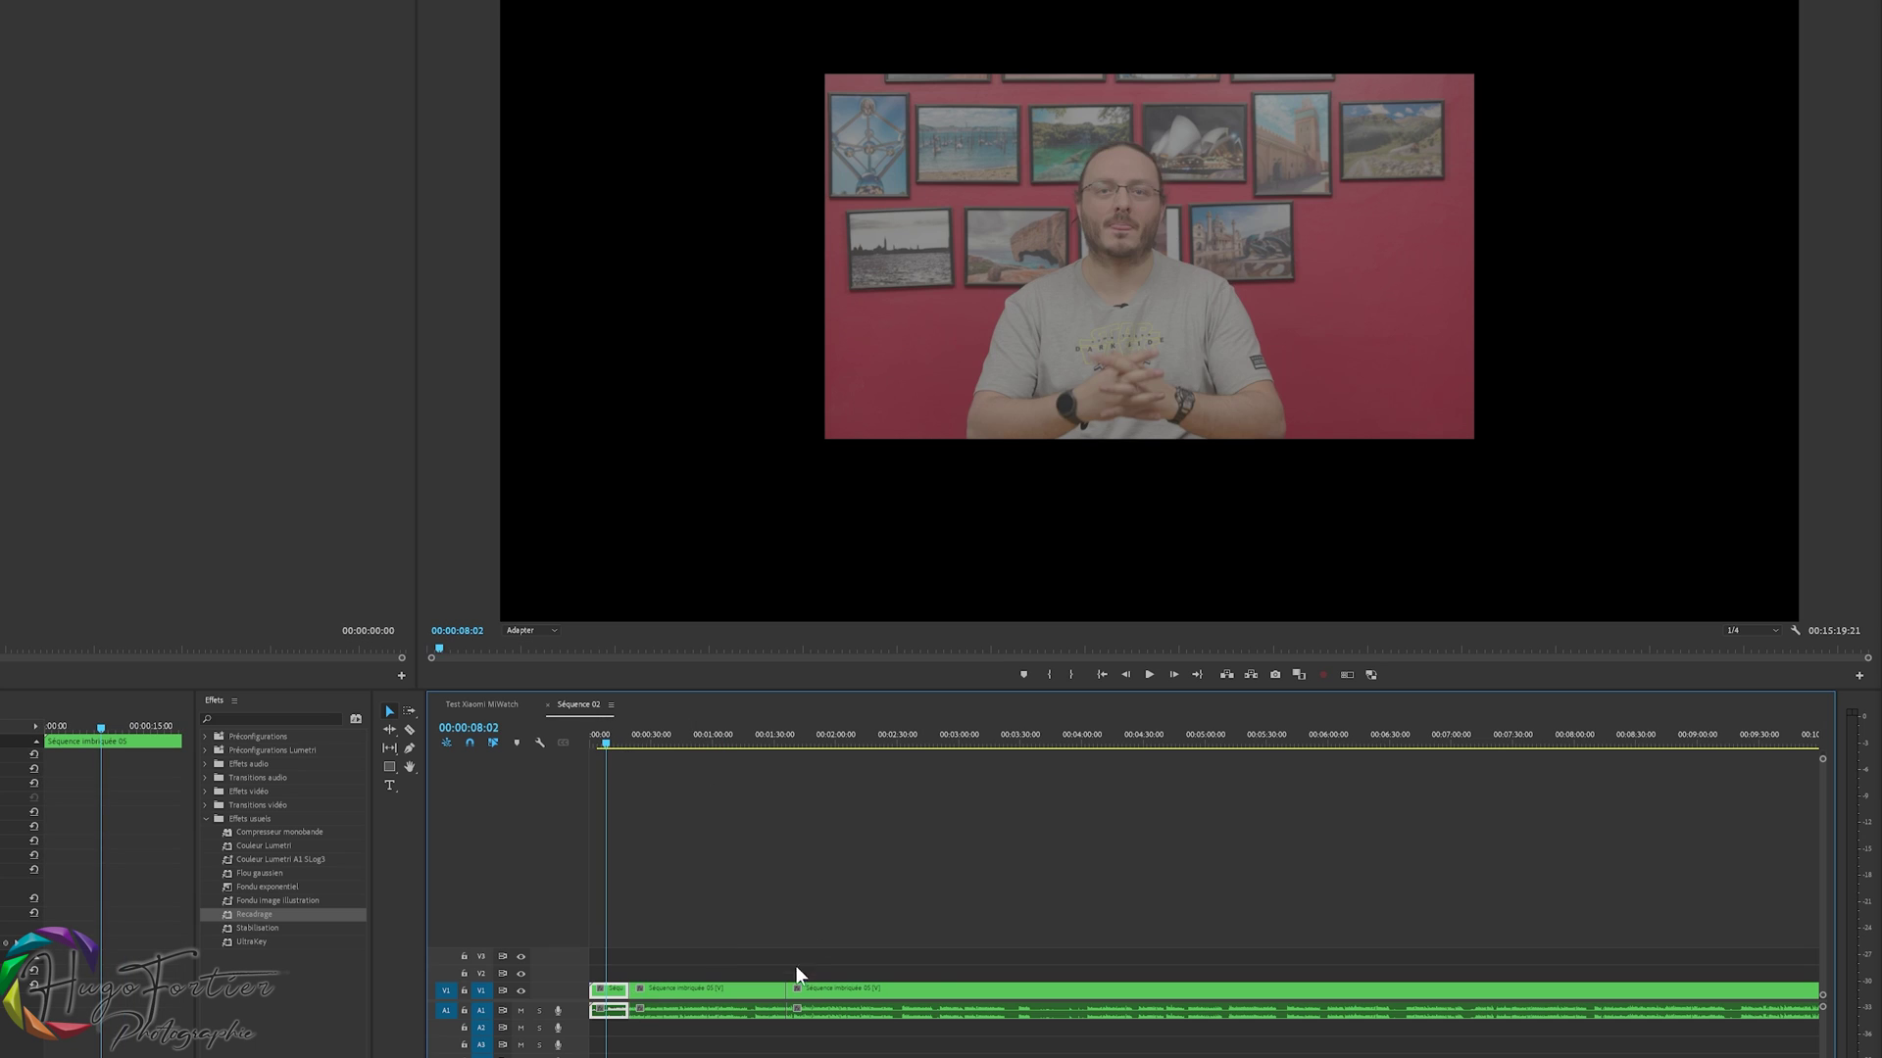
click(905, 1016)
click(689, 740)
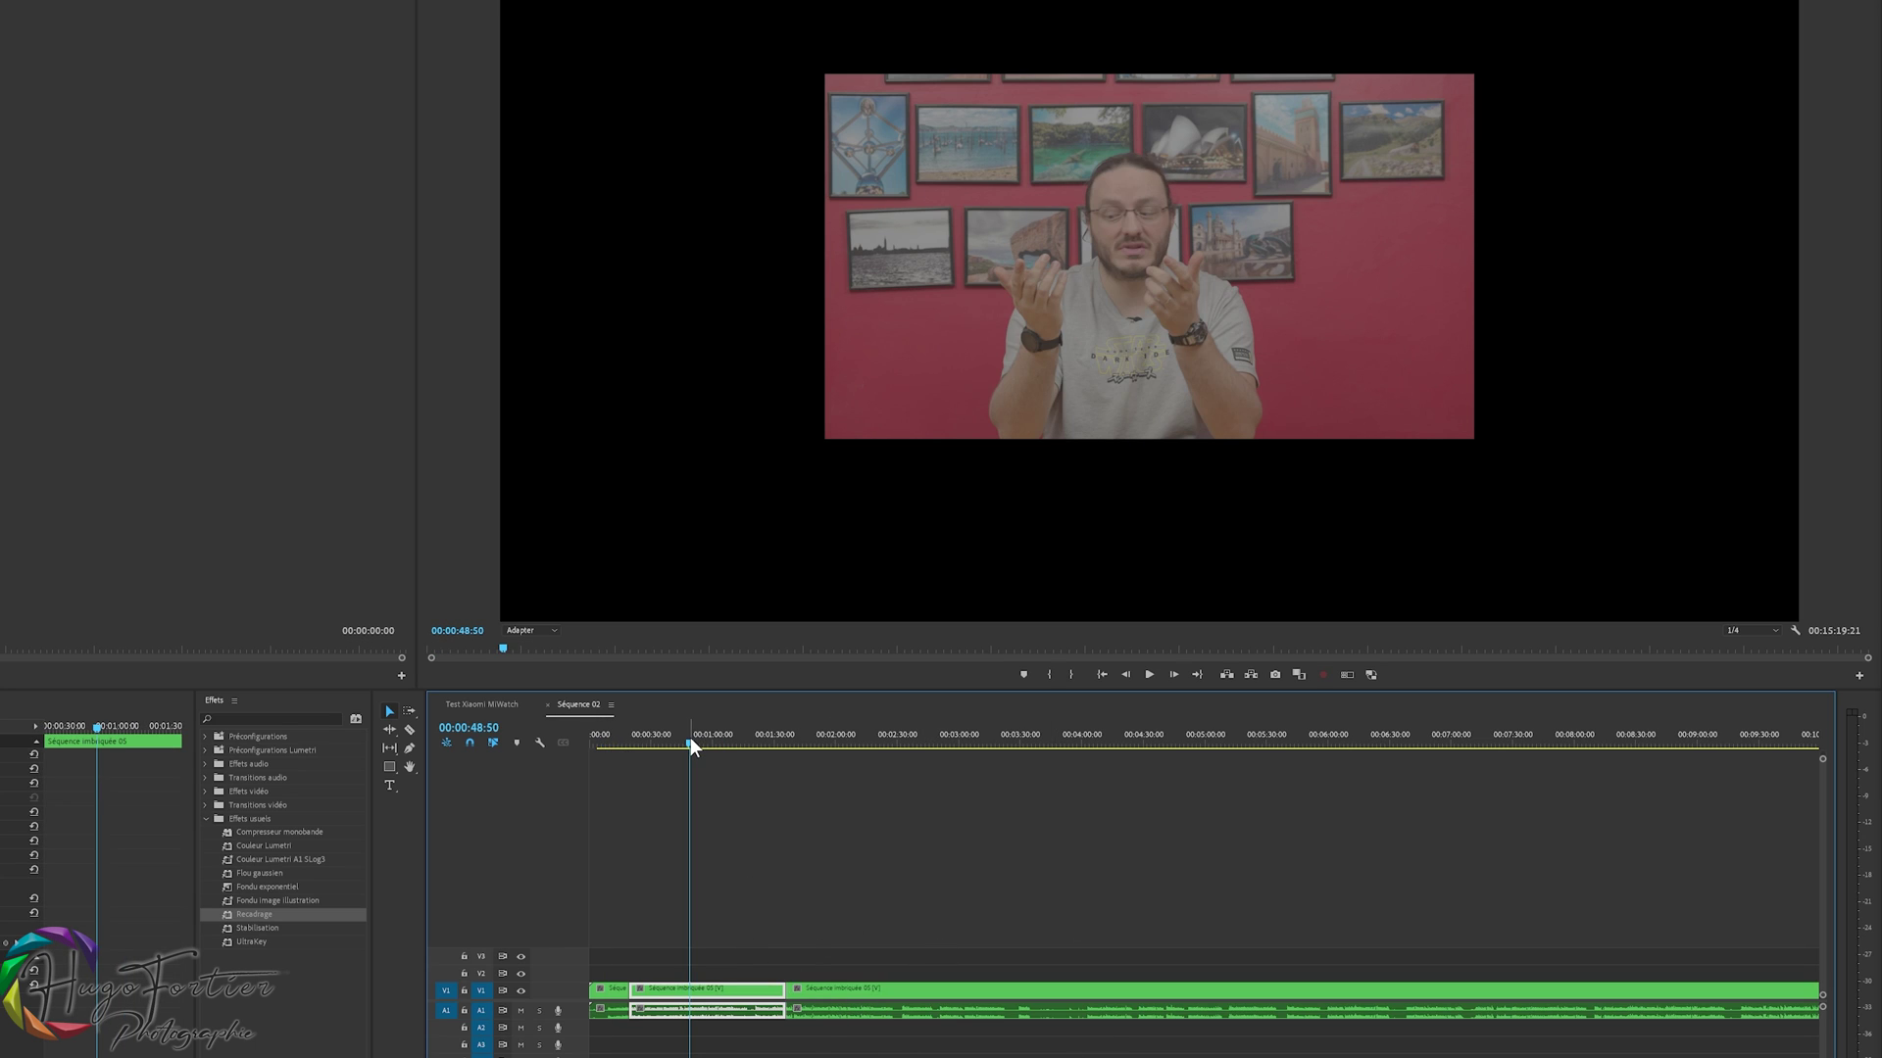
key(space)
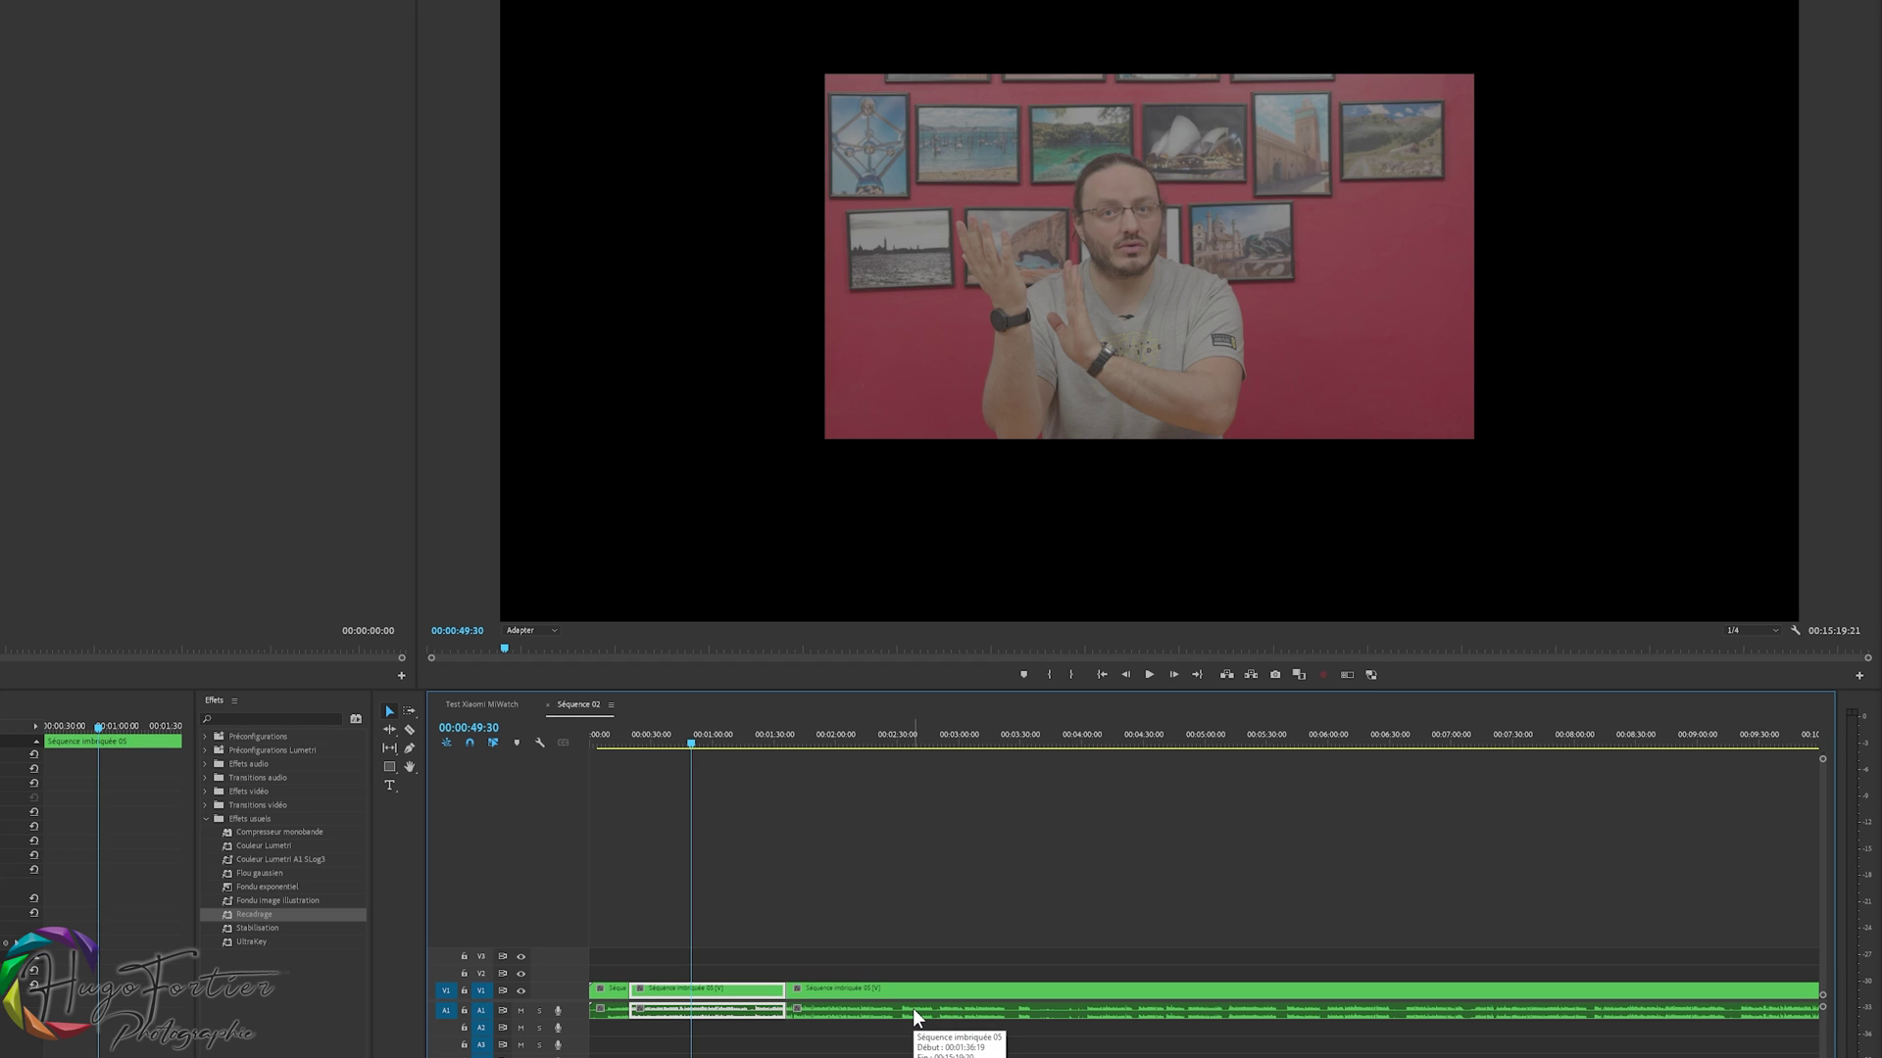
double_click(943, 1007)
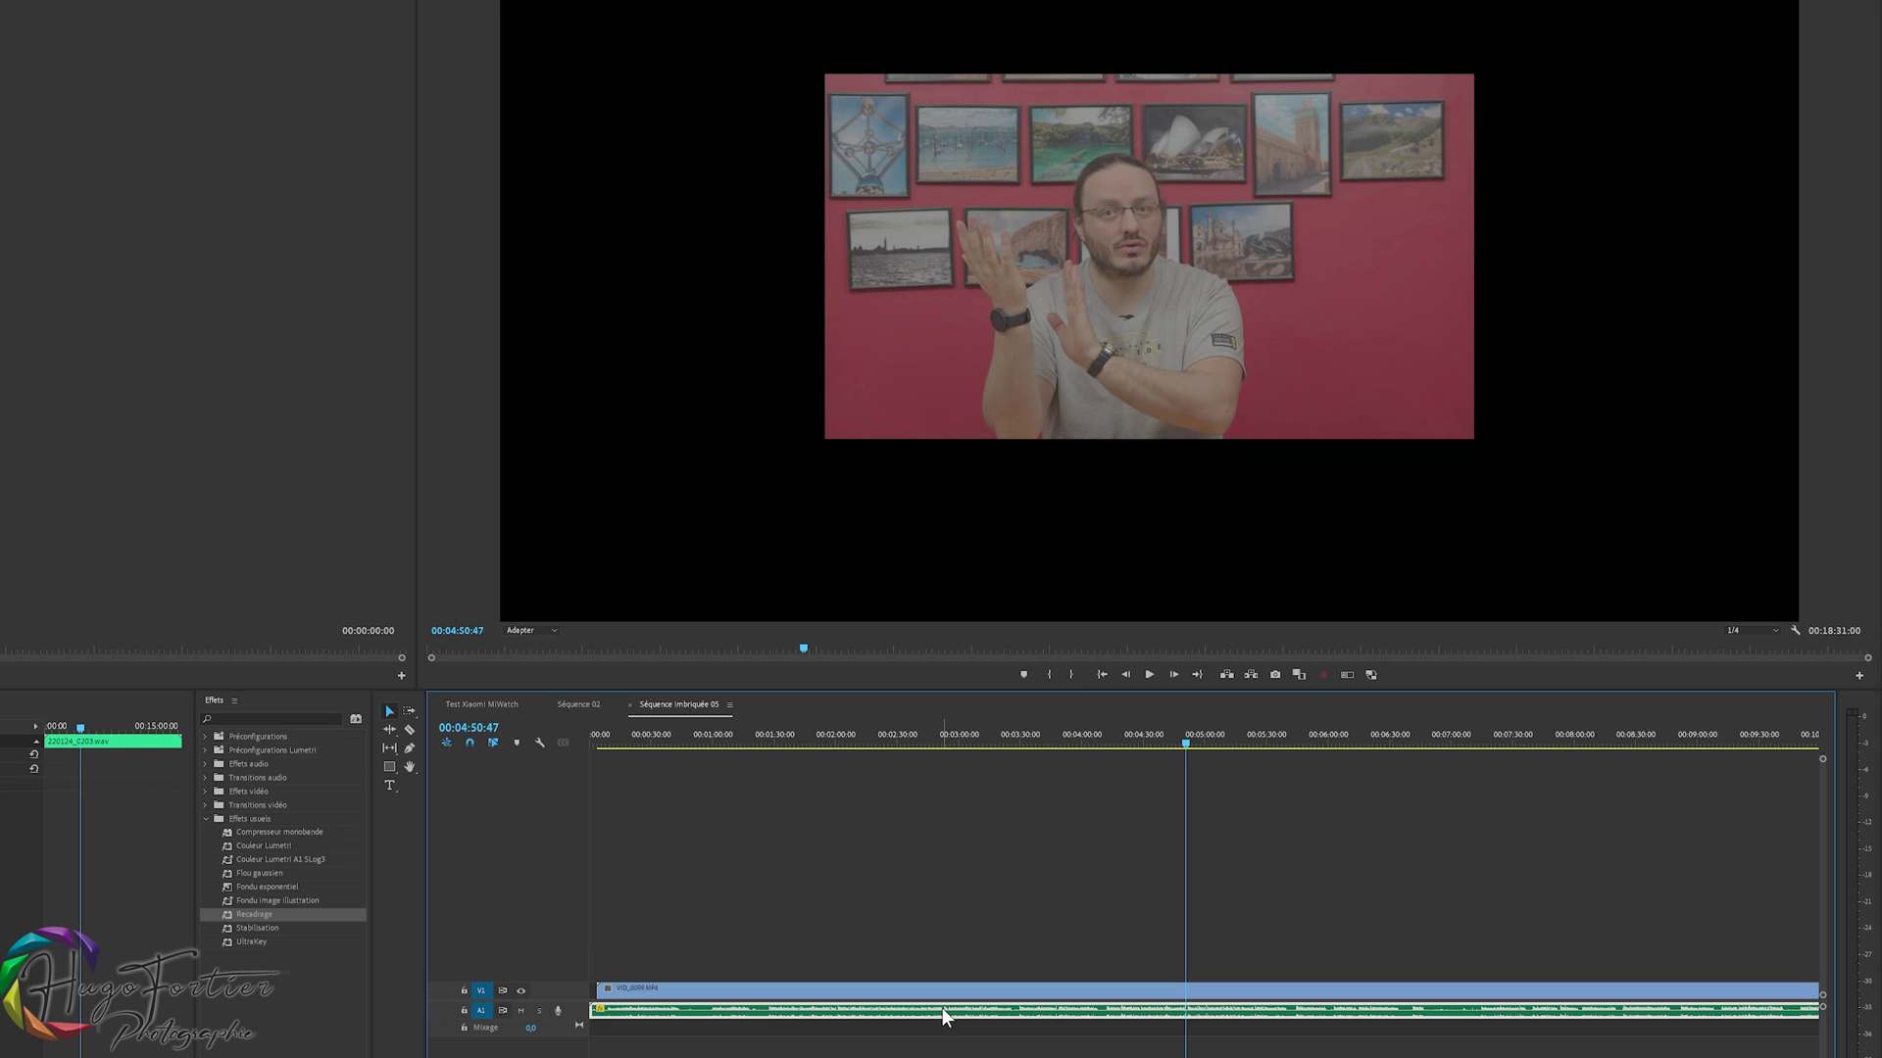
right_click(813, 1007)
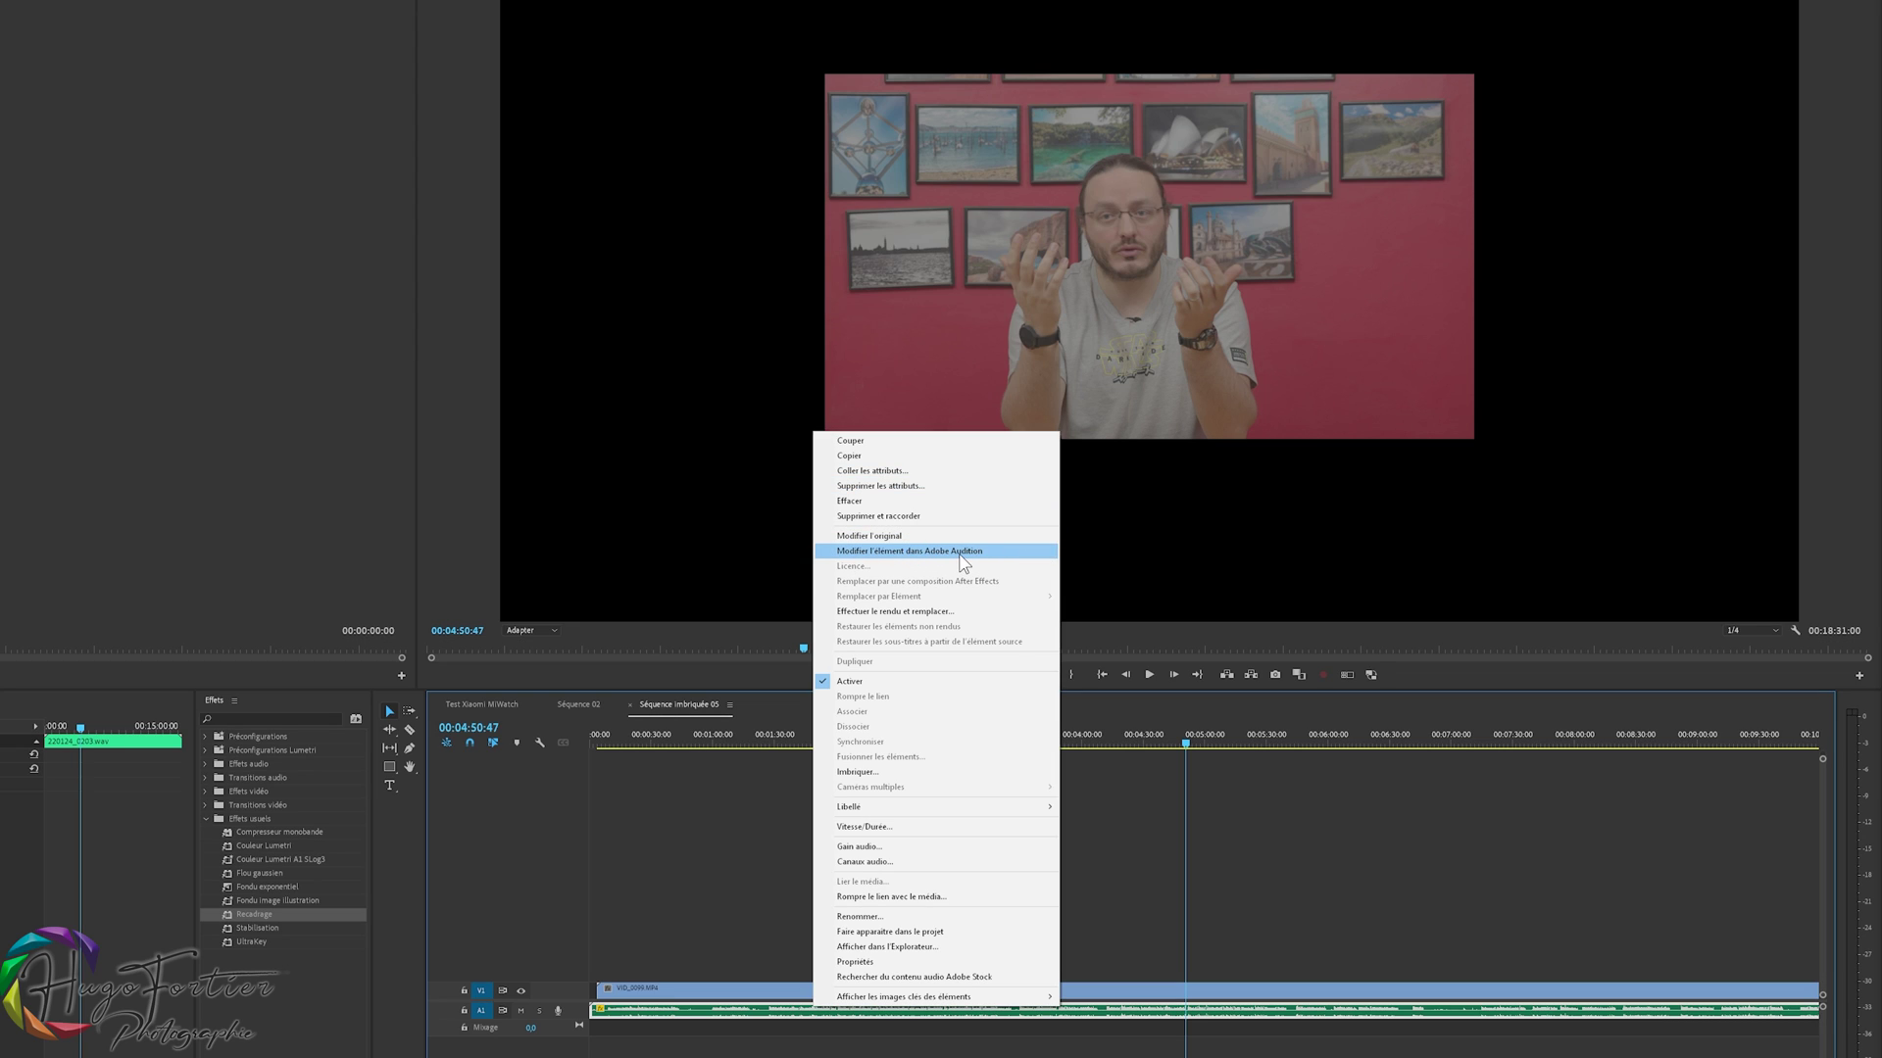
click(674, 867)
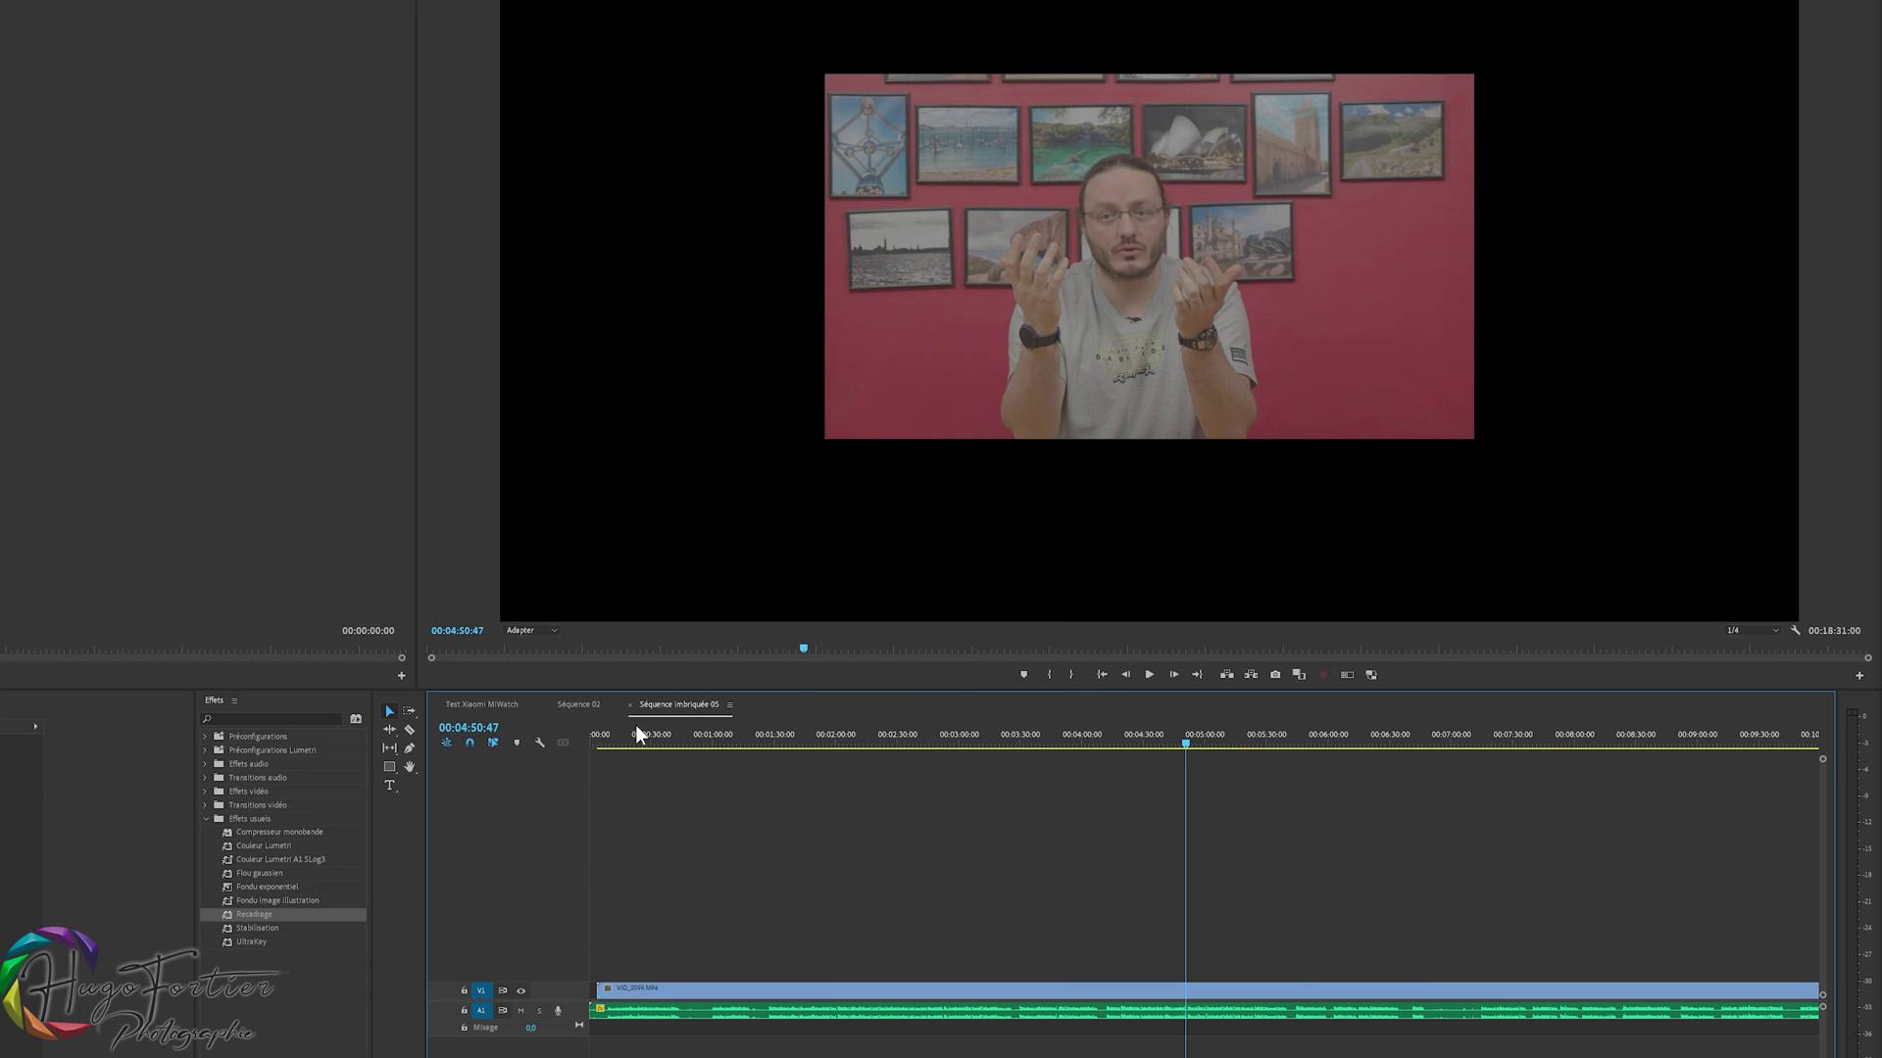
click(630, 706)
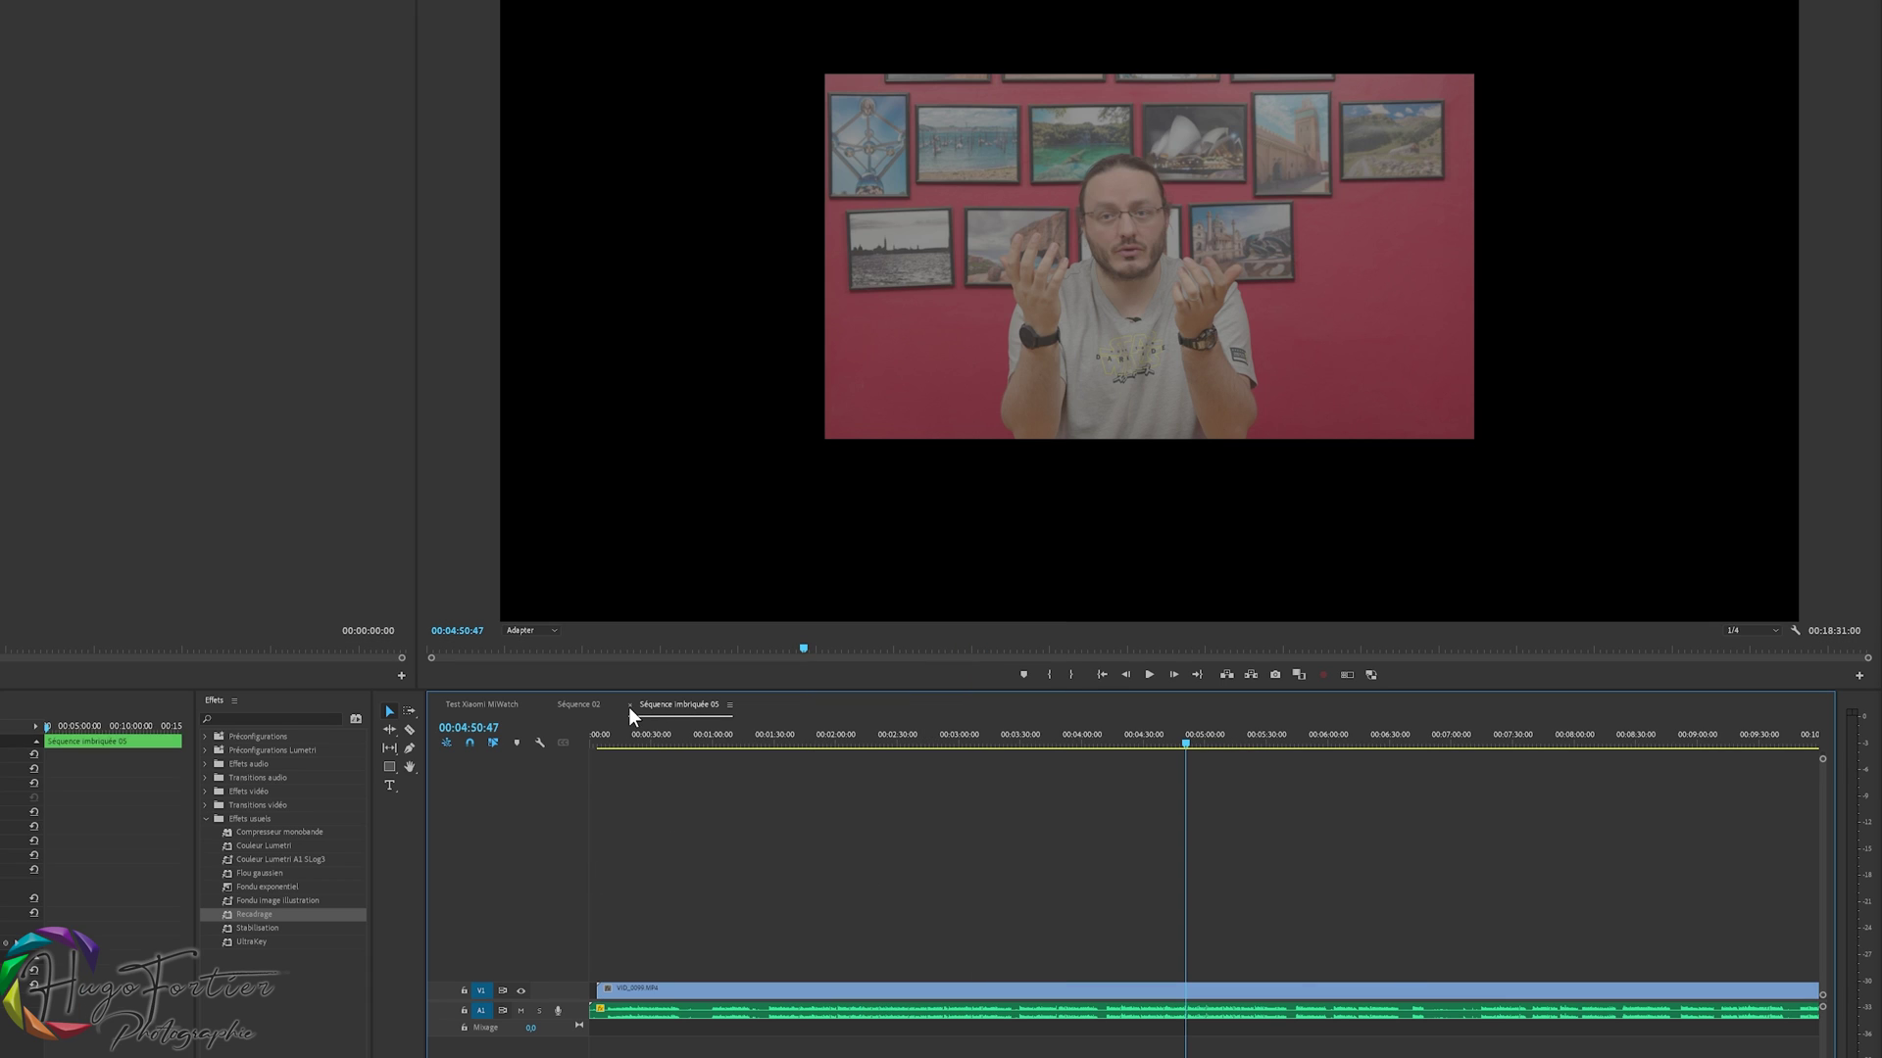